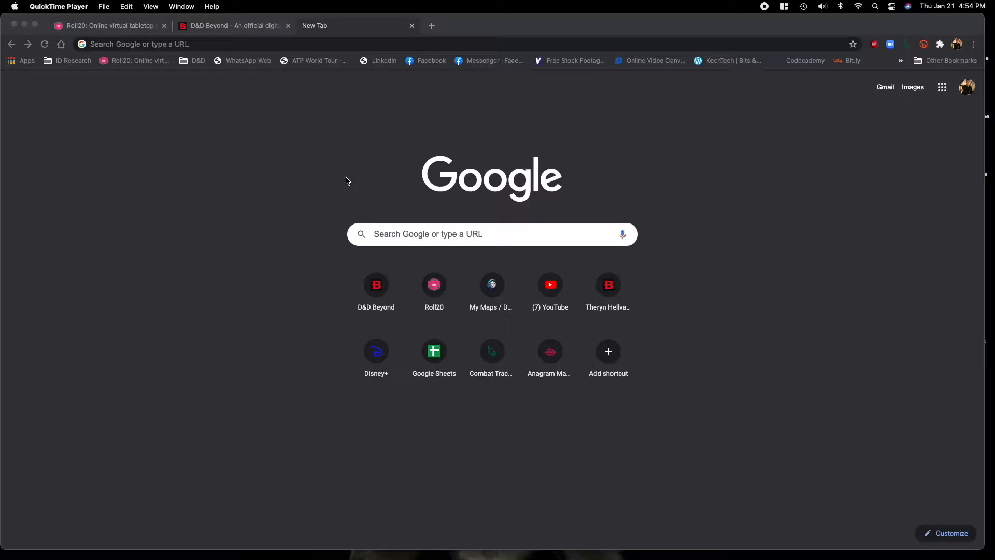
Switch to D&D Beyond and start a new character from My Characters with the Standard creation method.
left_click(223, 29)
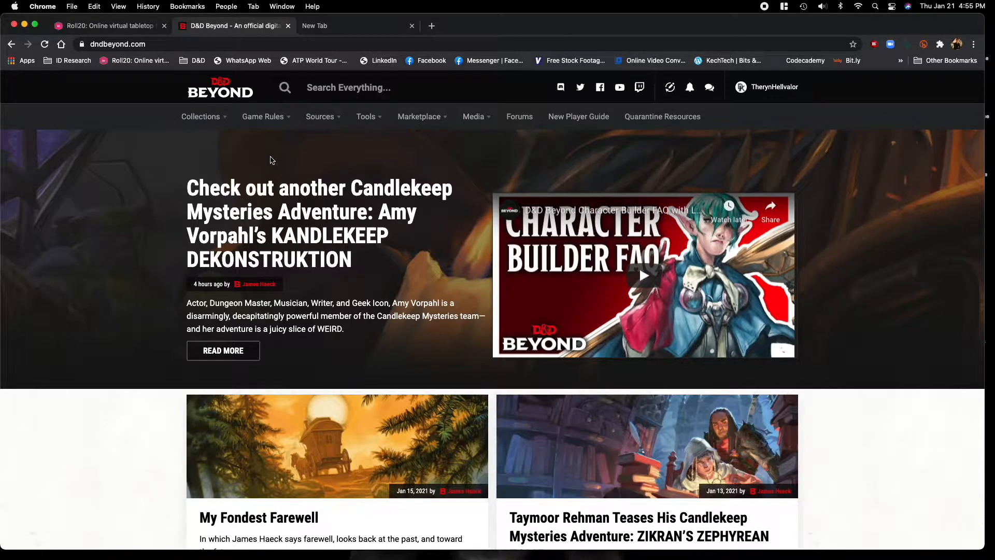
mouse_move(772, 94)
mouse_move(210, 122)
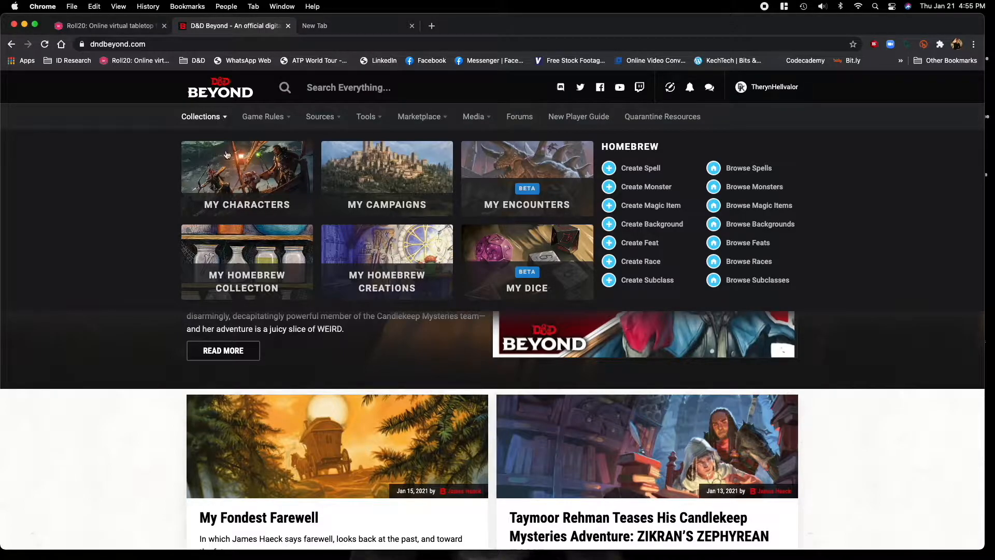
left_click(236, 180)
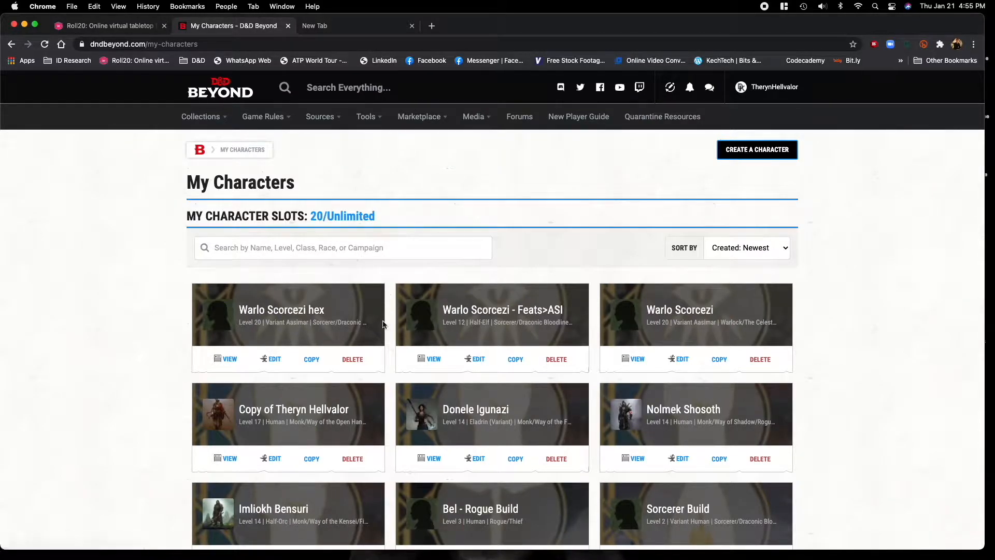
left_click(770, 155)
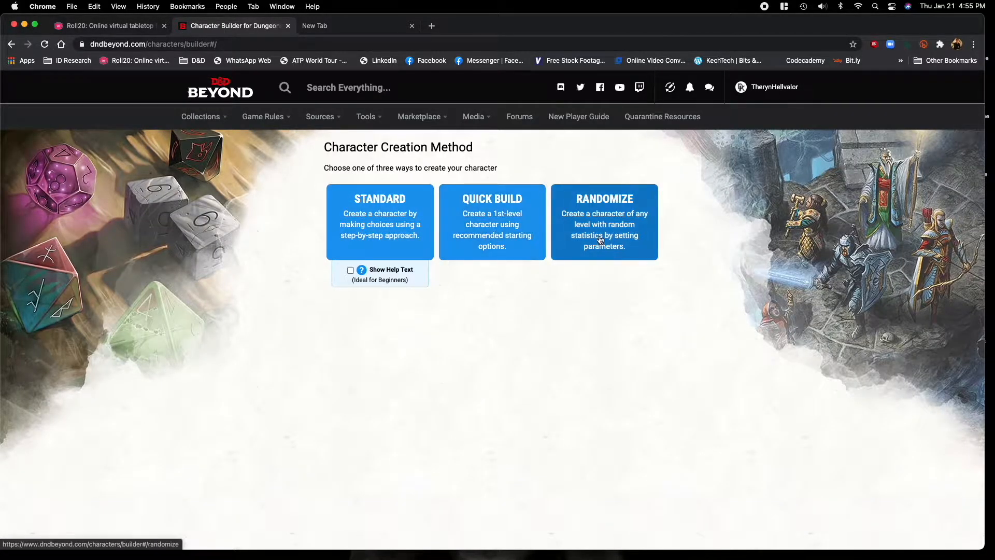
left_click(368, 241)
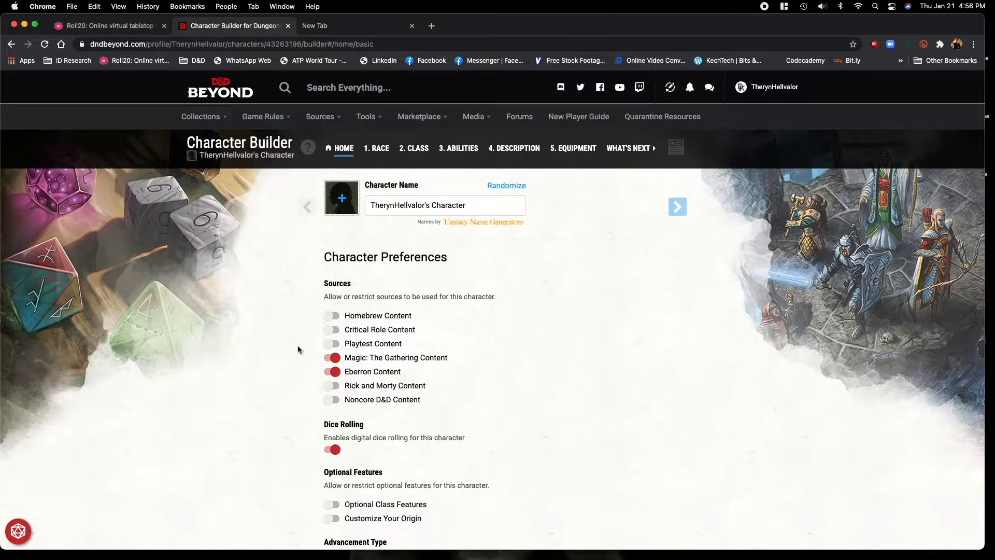
Allow Homebrew and Noncore D&D content, disallow Magic: The Gathering and Eberron content, and turn off dice rolling for the character.
scroll(298, 338, "down", 2)
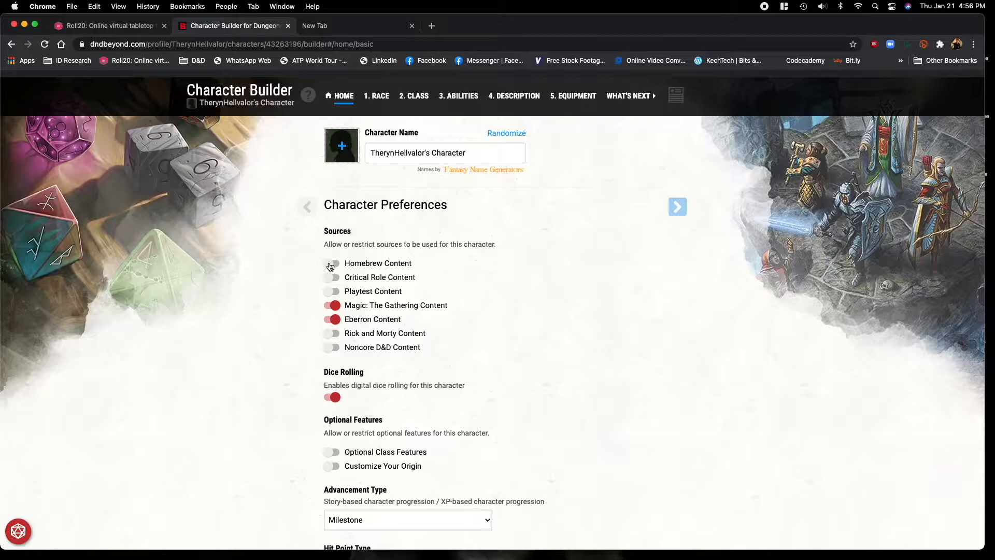
left_click(331, 266)
left_click(336, 307)
left_click(336, 320)
left_click(333, 352)
left_click(335, 398)
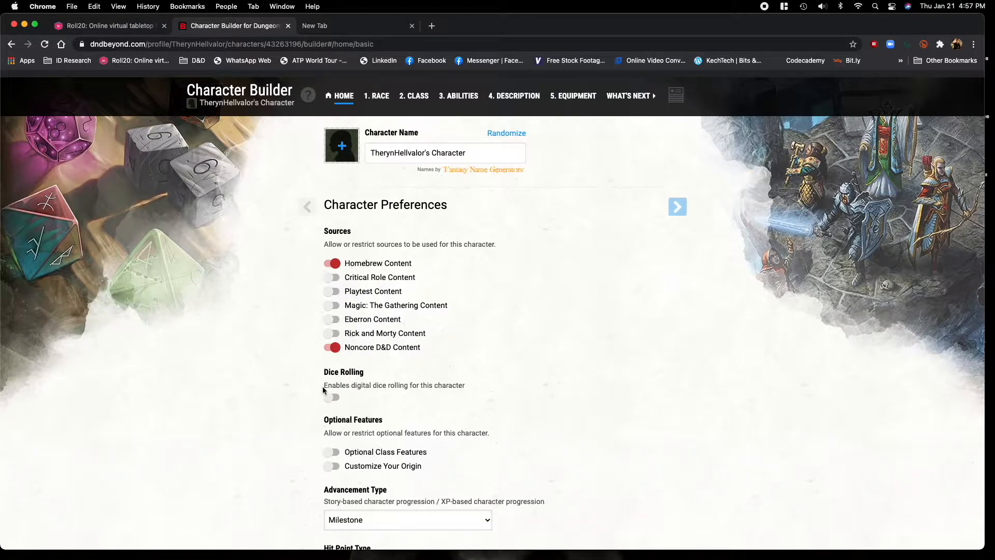
Enable Optional Class Features and Customize Your Origin, and check the available advancement types.
scroll(317, 388, "down", 4)
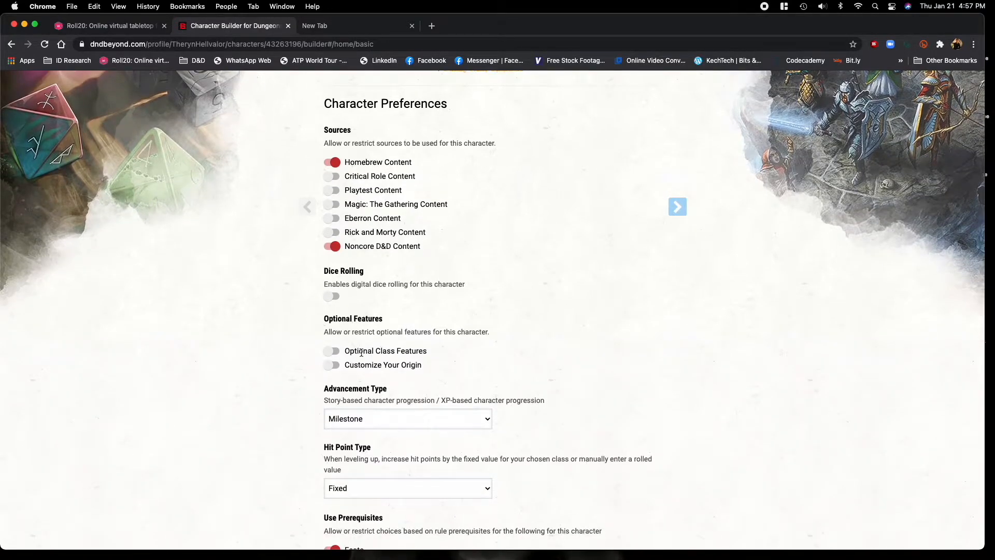
left_click(331, 351)
left_click(333, 366)
scroll(285, 365, "down", 3)
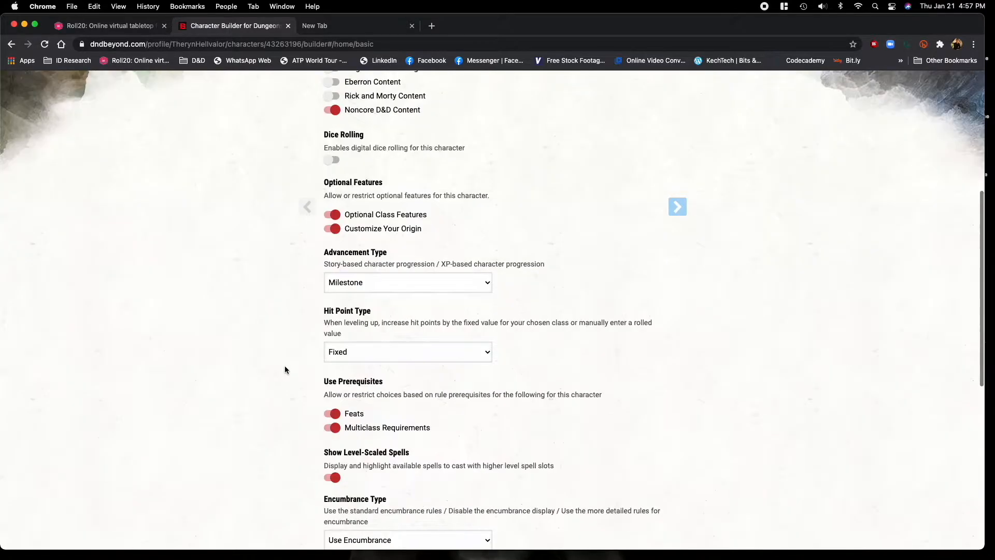
left_click(359, 285)
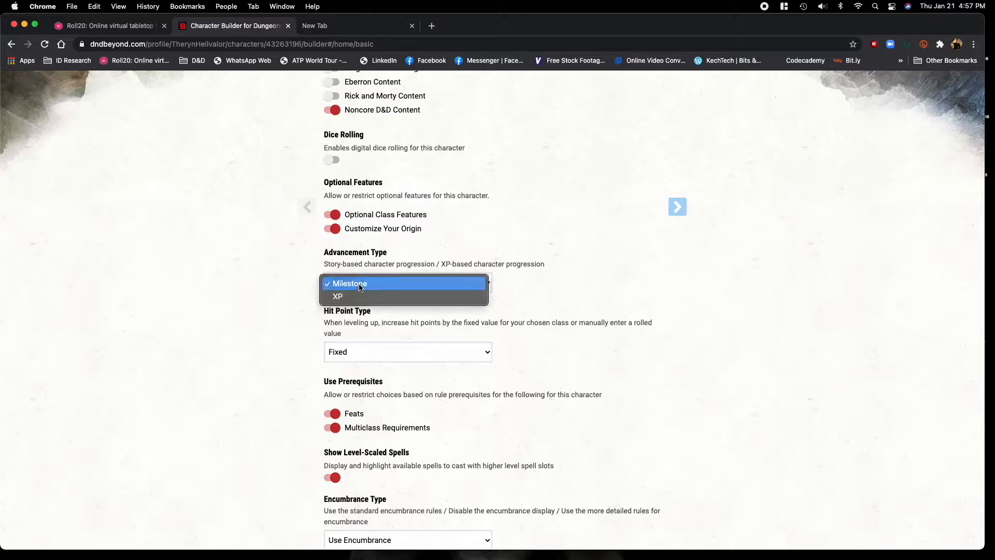
left_click(289, 288)
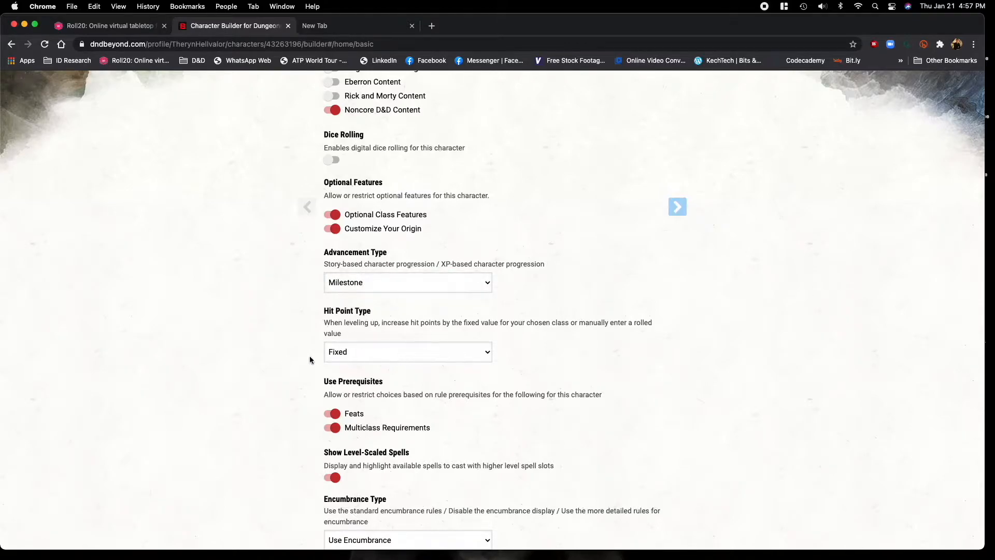
Set the encumbrance type to Variant Encumbrance and check the ability score/modifier display options.
scroll(276, 369, "down", 3)
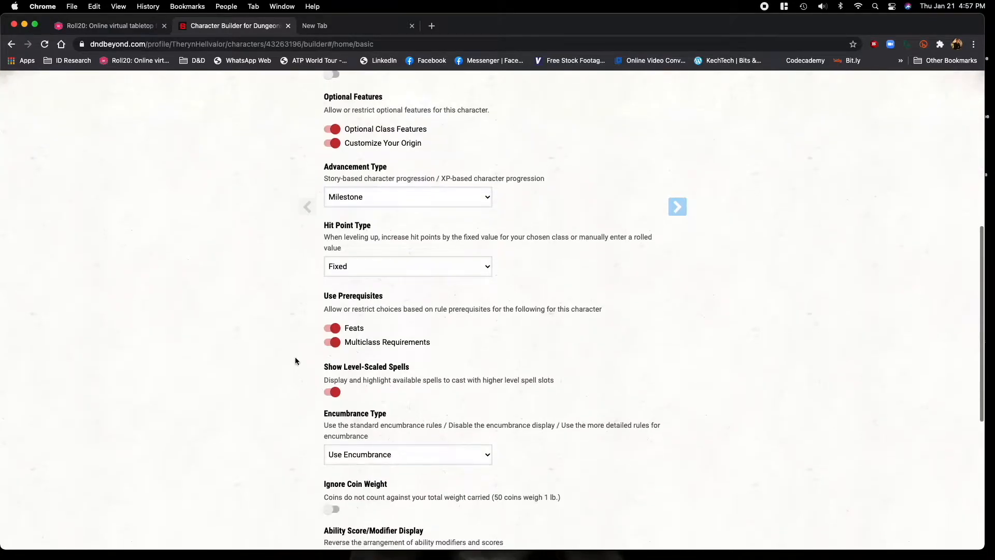
scroll(335, 344, "down", 3)
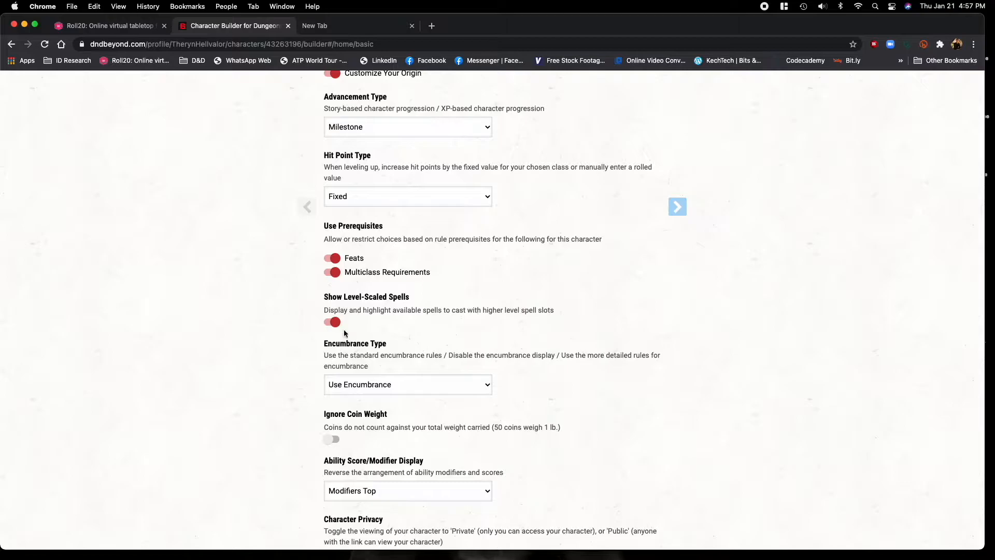
scroll(307, 329, "down", 2)
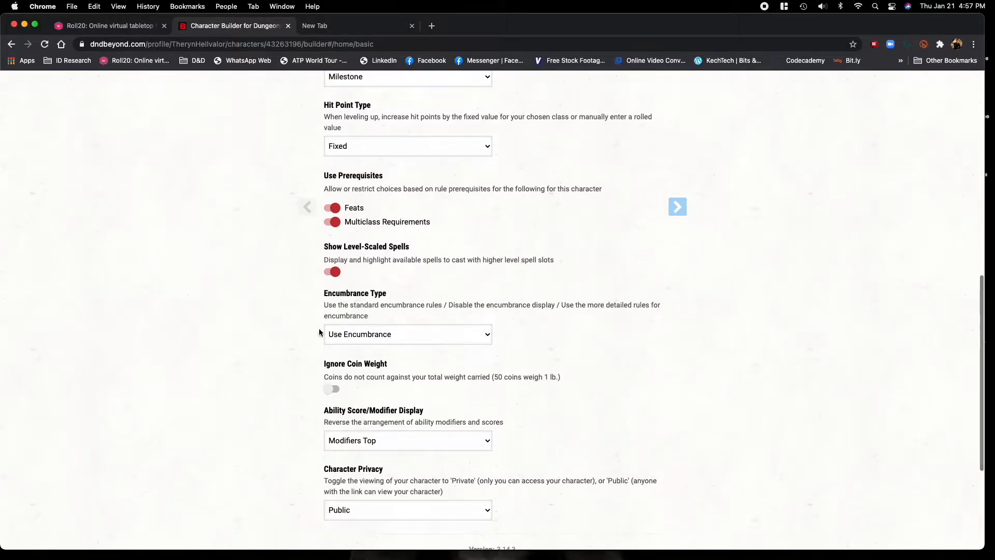
left_click(332, 334)
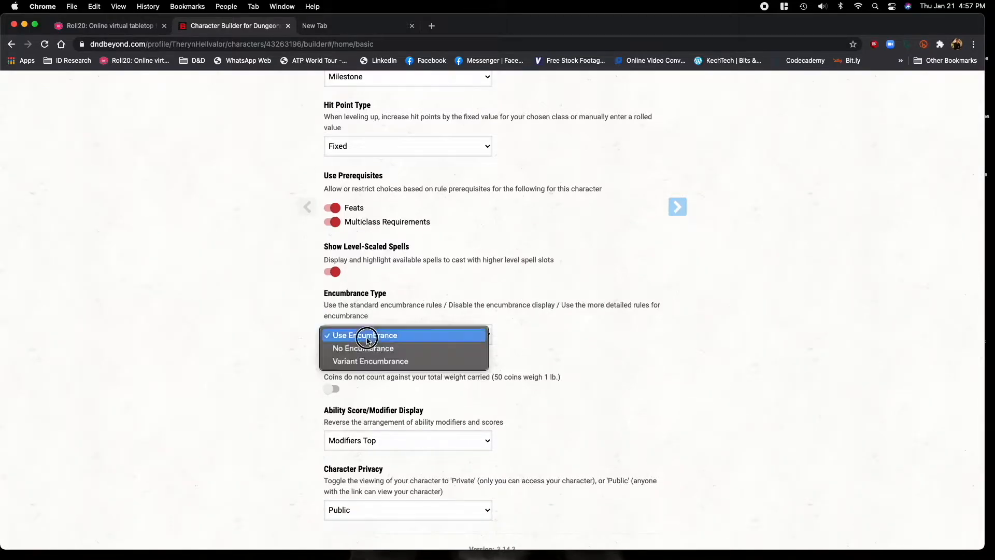
left_click(377, 361)
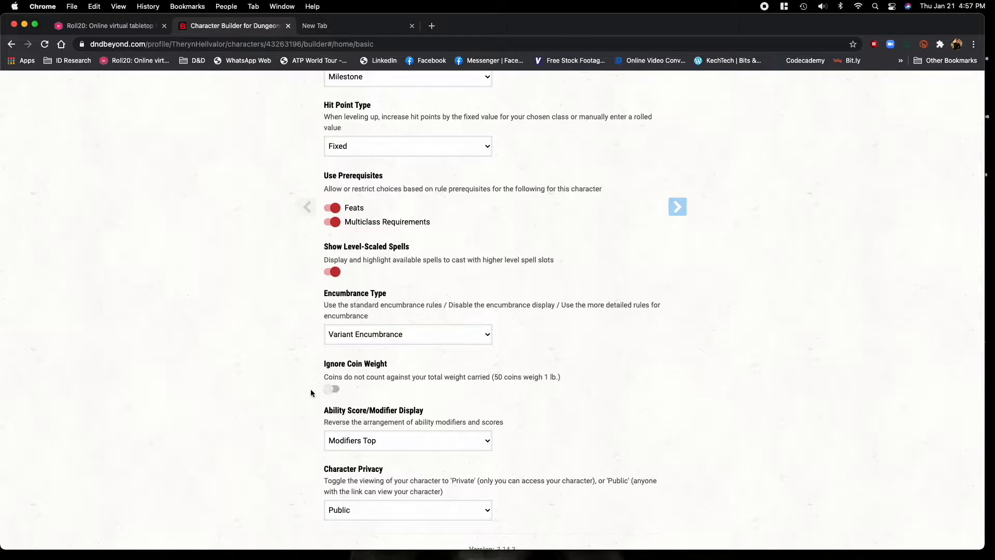
scroll(301, 394, "down", 2)
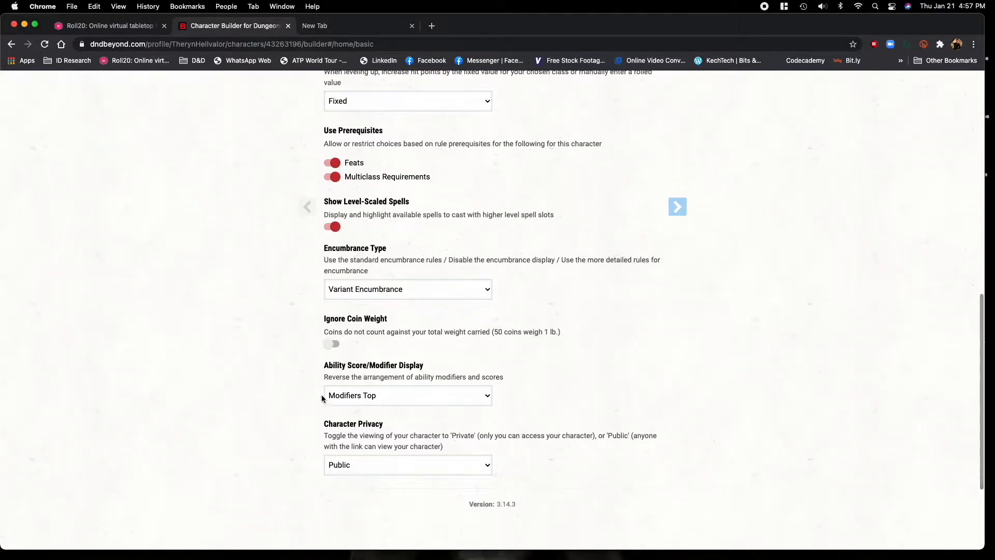
left_click(411, 402)
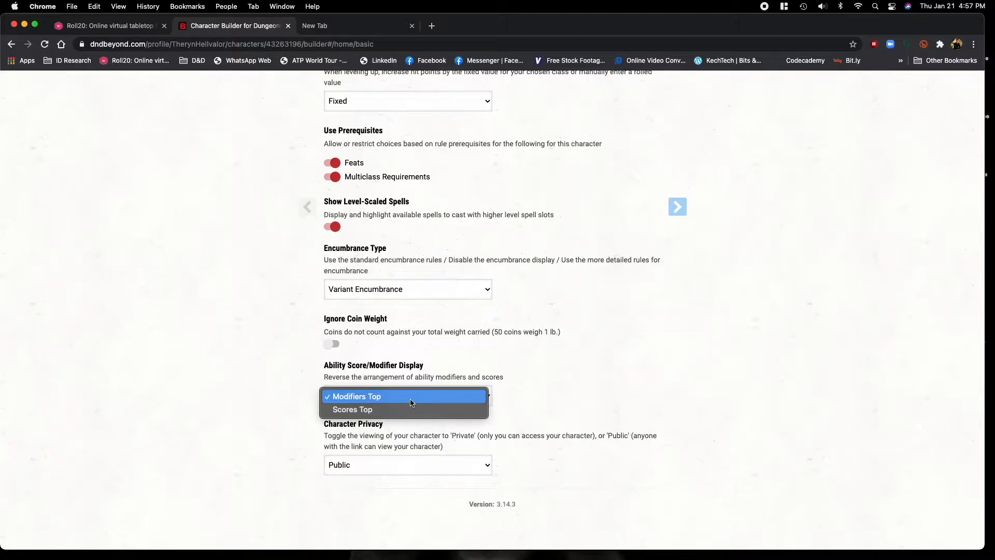
left_click(304, 384)
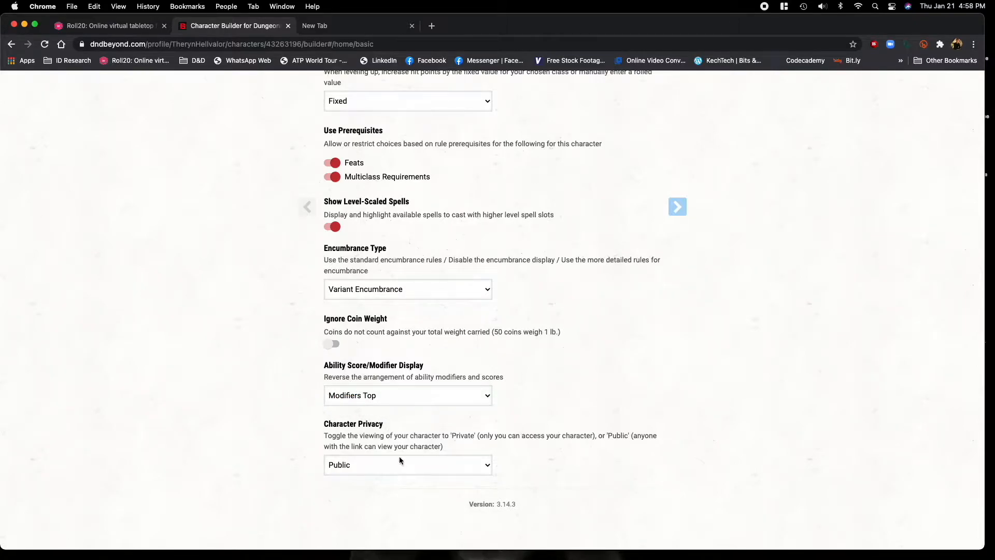
Replace the default character name with one dedicating it to the game host's game, and continue to race selection.
scroll(552, 415, "up", 15)
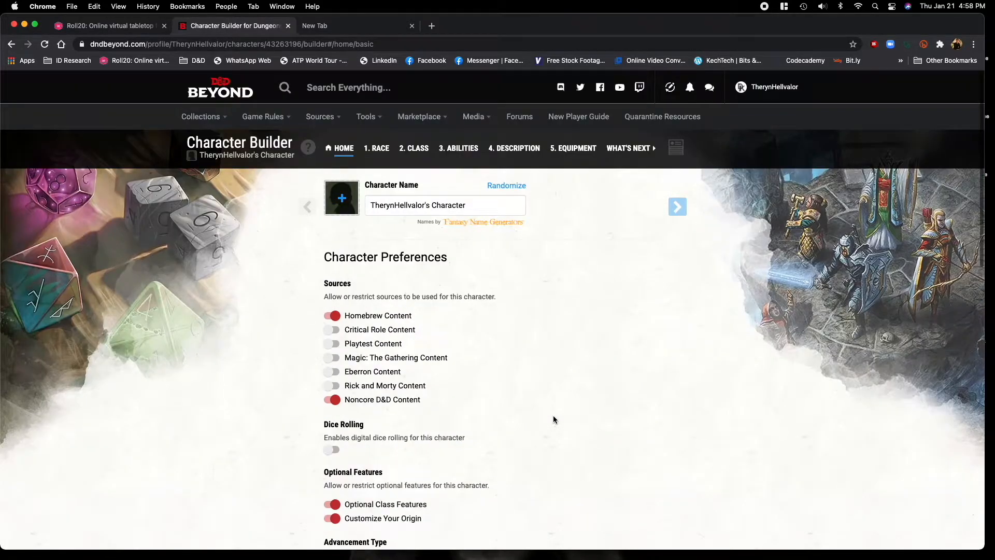
triple_click(429, 203)
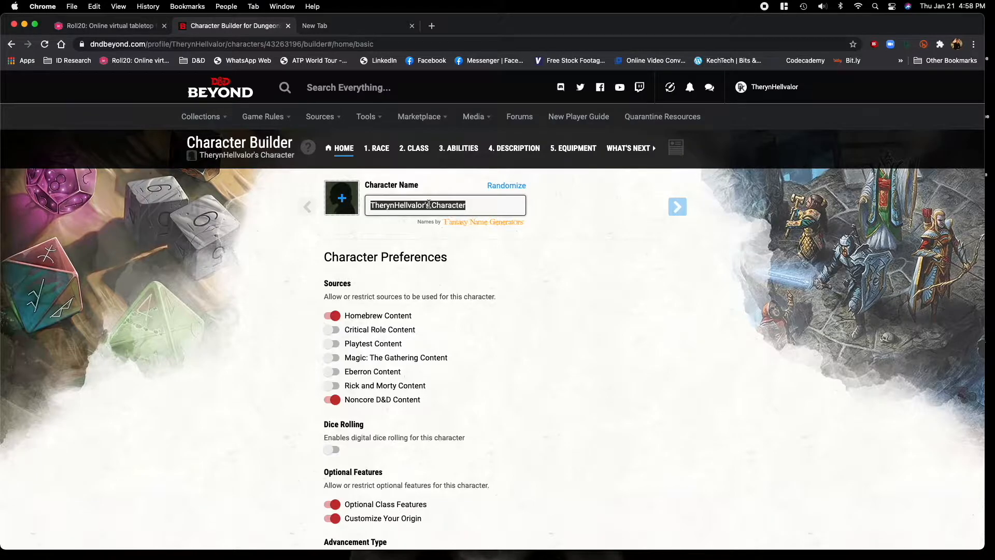
type("f")
key("BackSpace")
type("For ")
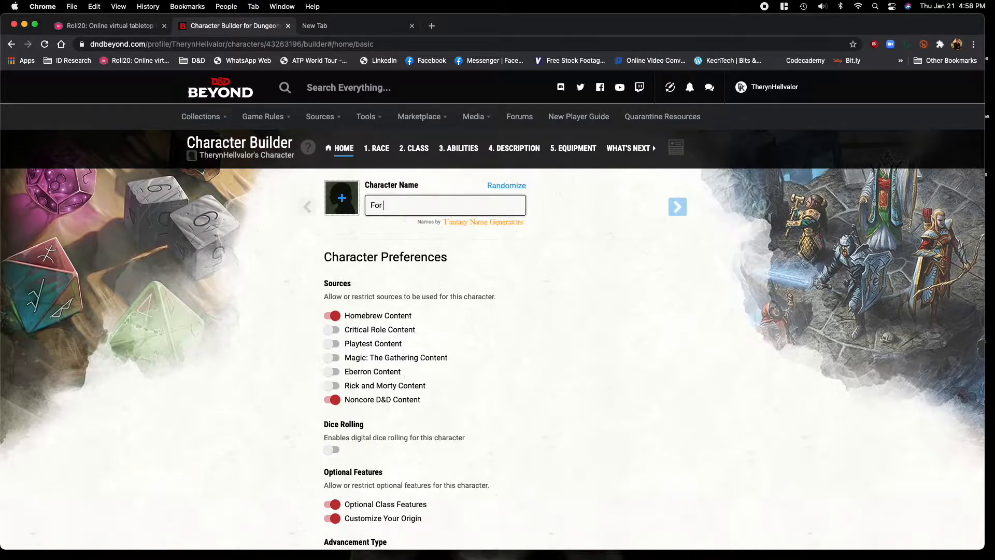
type("Jonathan's Game")
left_click(686, 213)
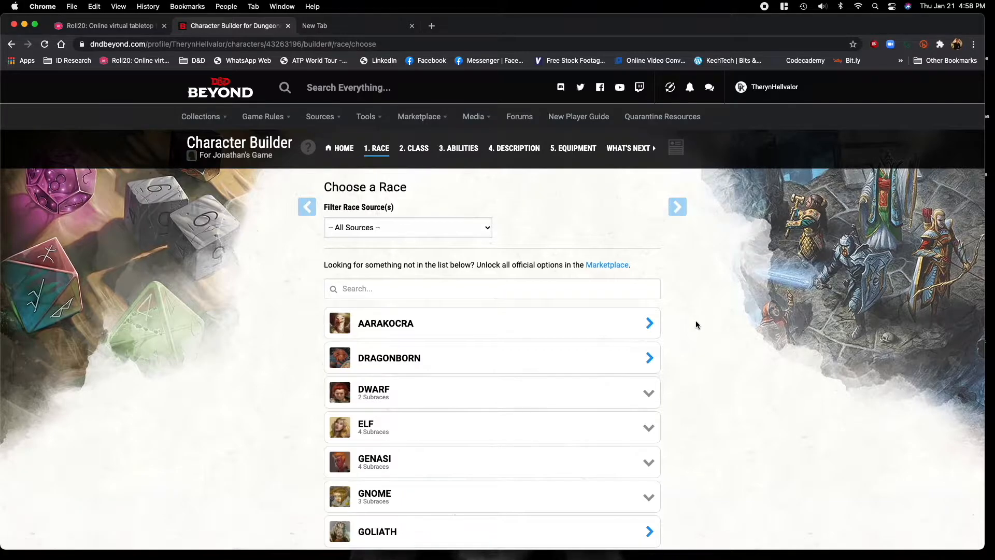
Review the Dragonborn race's traits and choose it as the character's race.
scroll(696, 325, "down", 5)
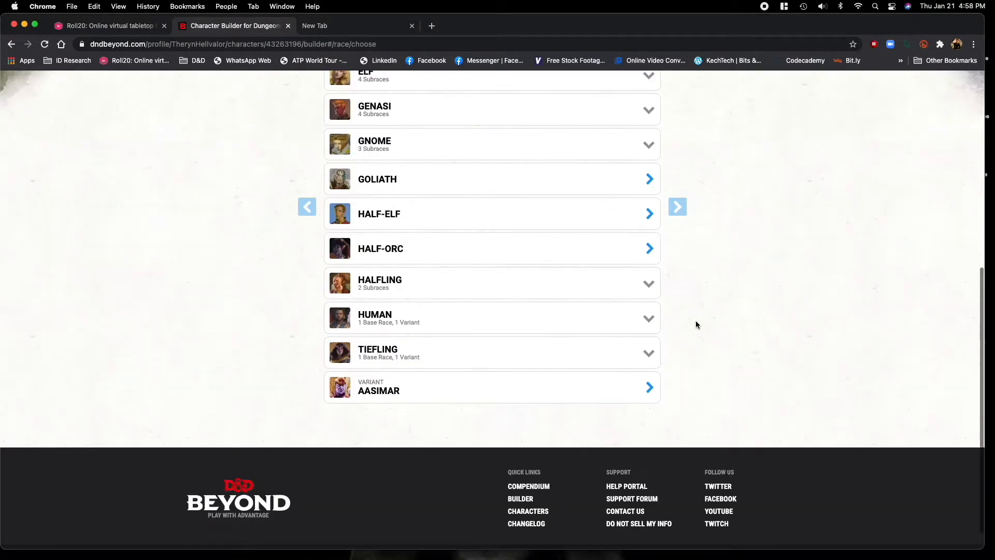
scroll(475, 311, "up", 1)
scroll(468, 271, "up", 15)
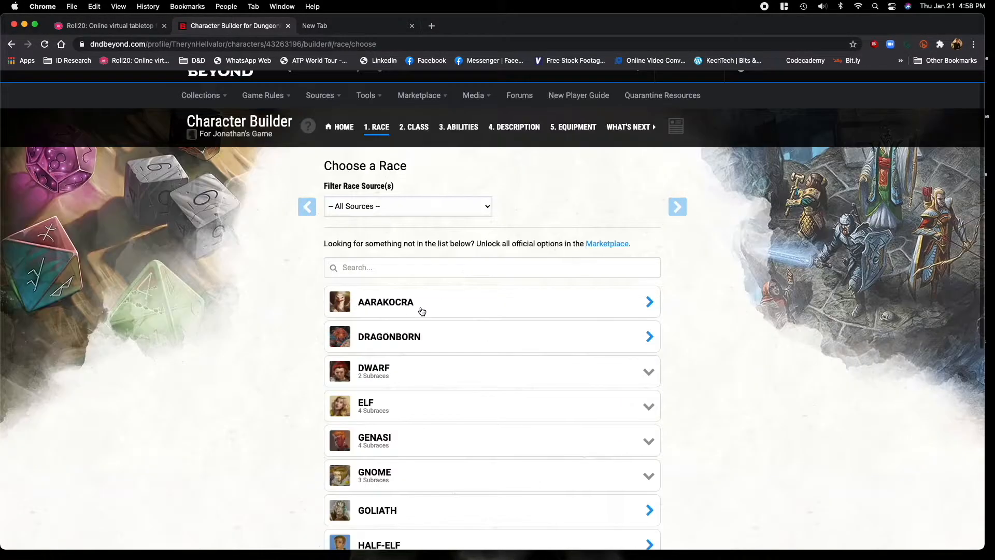
left_click(459, 347)
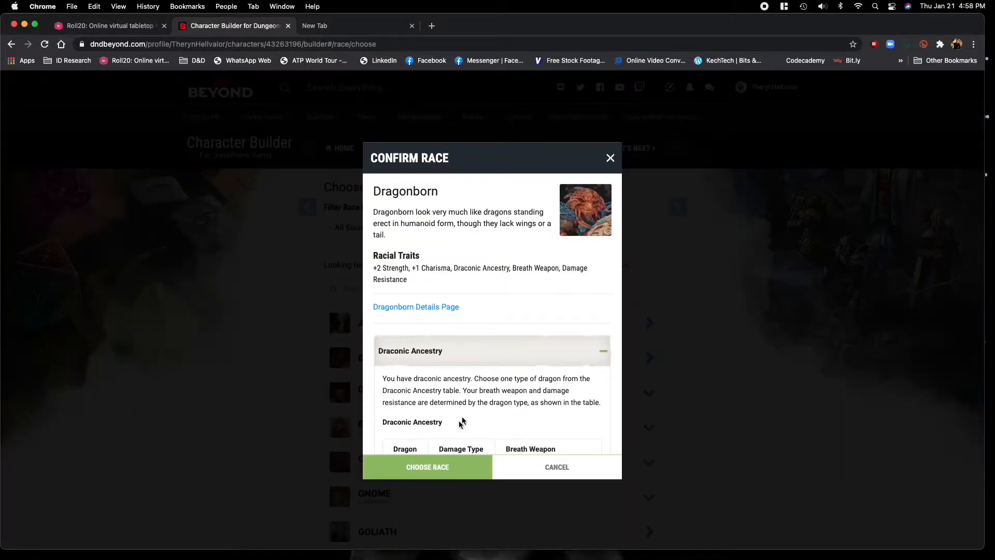
scroll(447, 405, "down", 5)
scroll(437, 328, "down", 3)
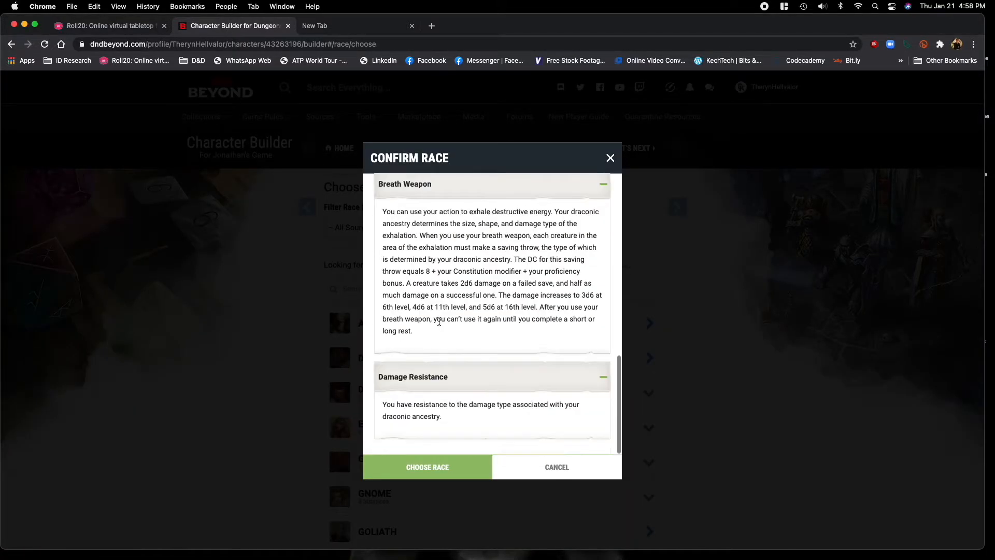
scroll(438, 323, "up", 10)
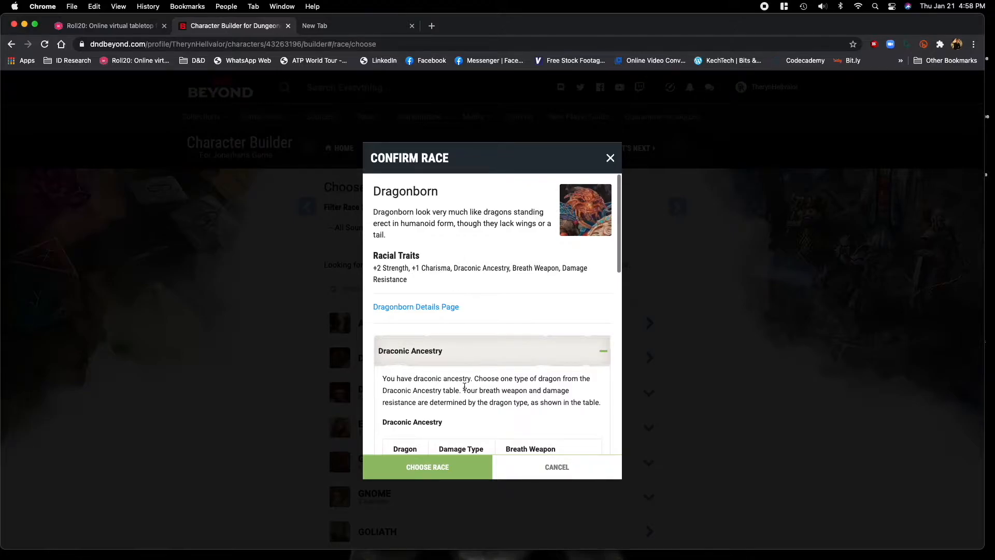
left_click(438, 467)
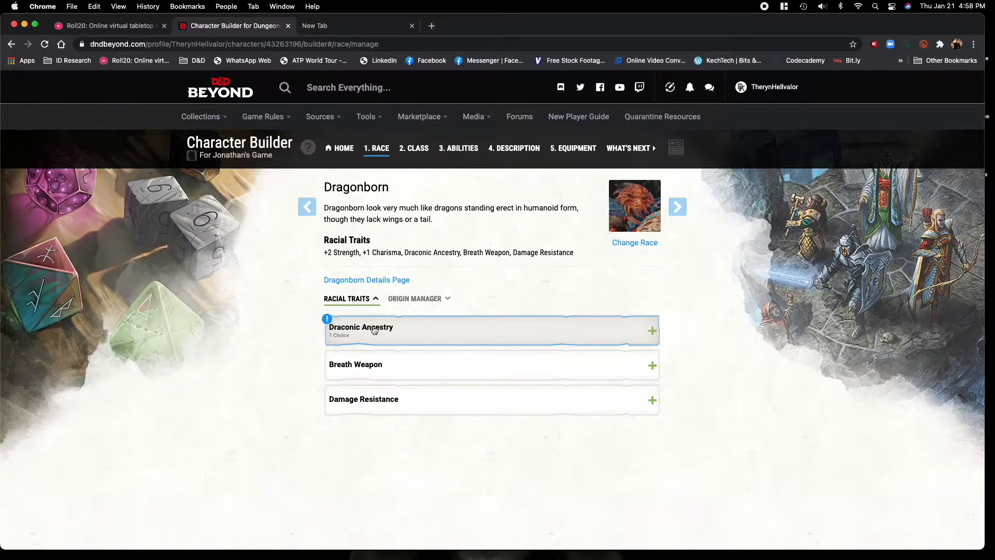
Set the Dragonborn's Draconic Ancestry to Gold Dragon.
left_click(434, 341)
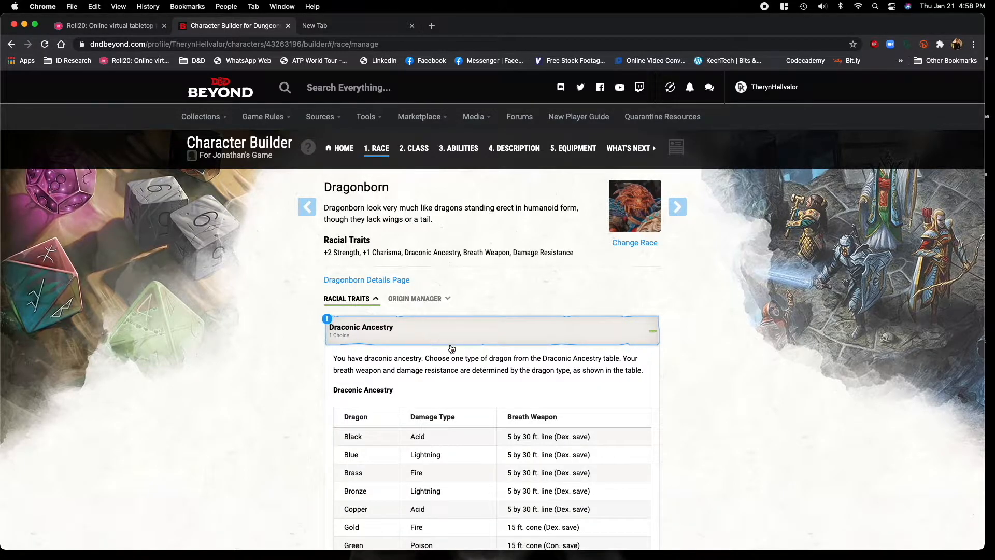
scroll(534, 368, "down", 3)
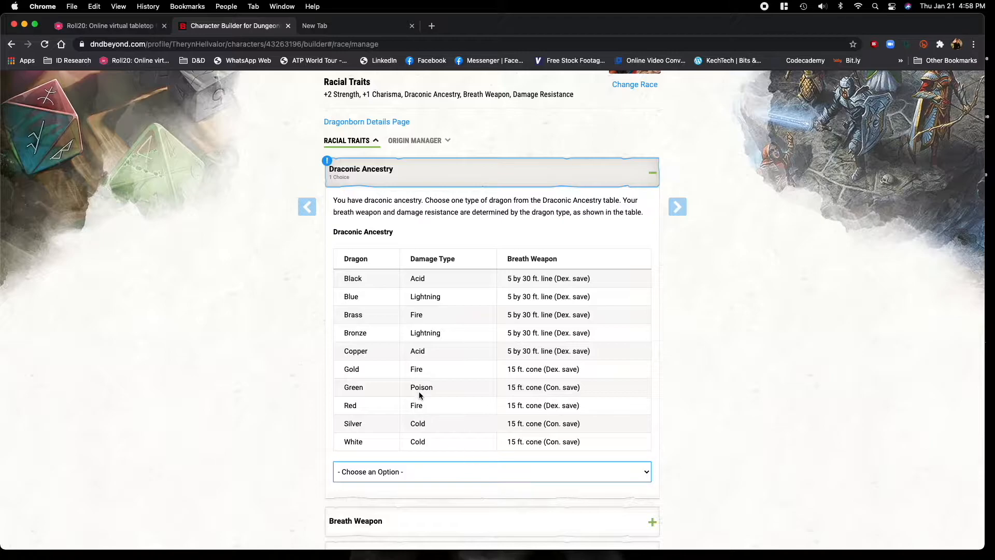
left_click(550, 482)
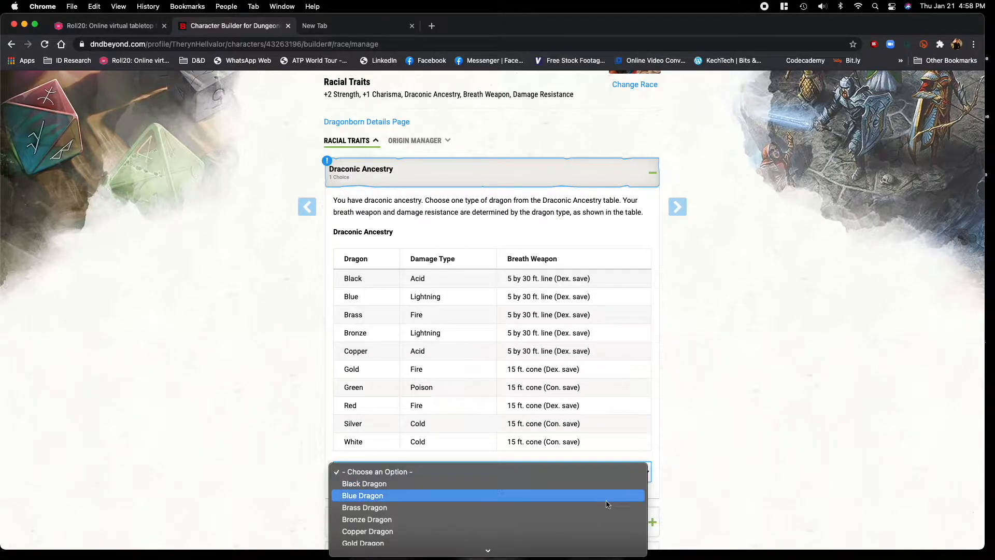
left_click(517, 542)
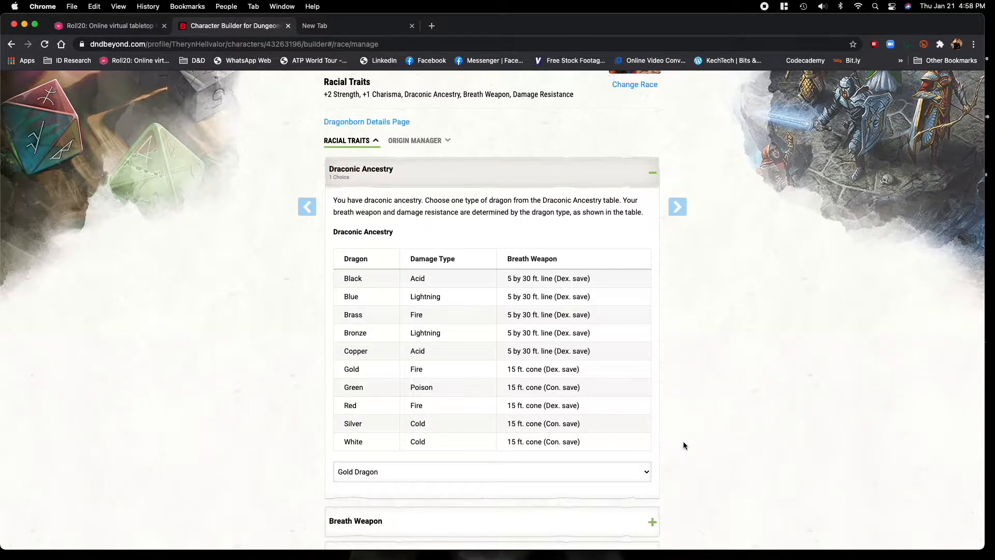
scroll(675, 449, "down", 5)
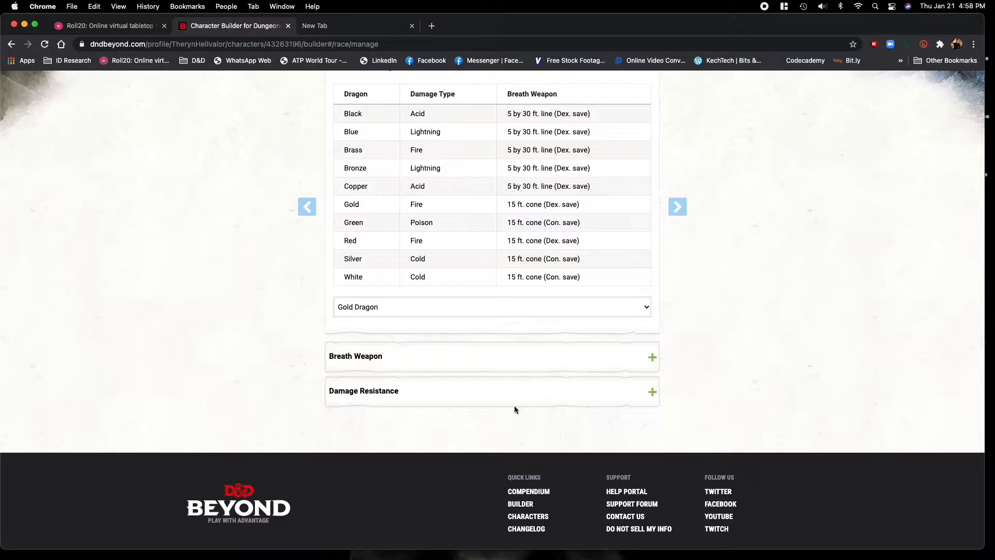
Review the Dragonborn's Breath Weapon and Damage Resistance traits, and continue to class selection.
left_click(578, 362)
scroll(477, 425, "down", 2)
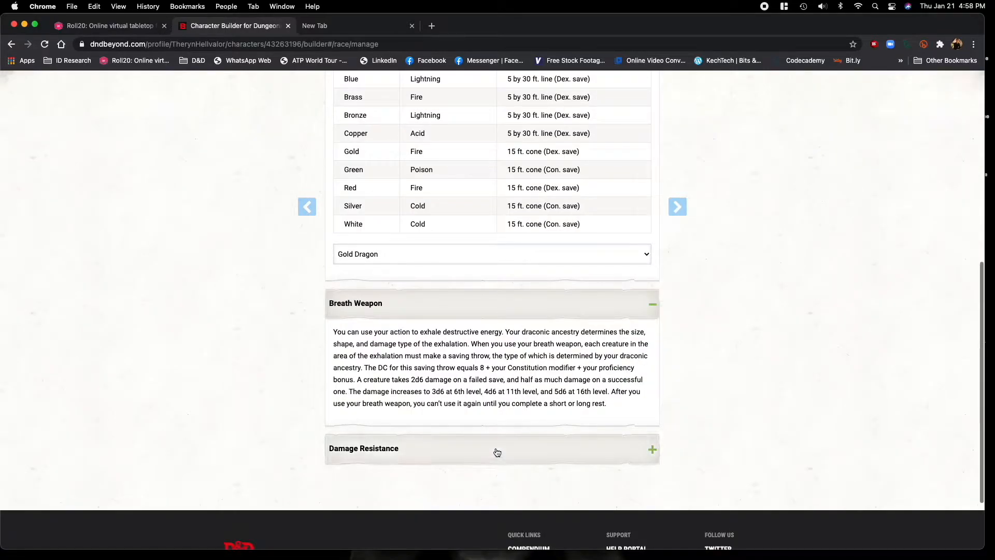
left_click(597, 452)
scroll(578, 406, "up", 7)
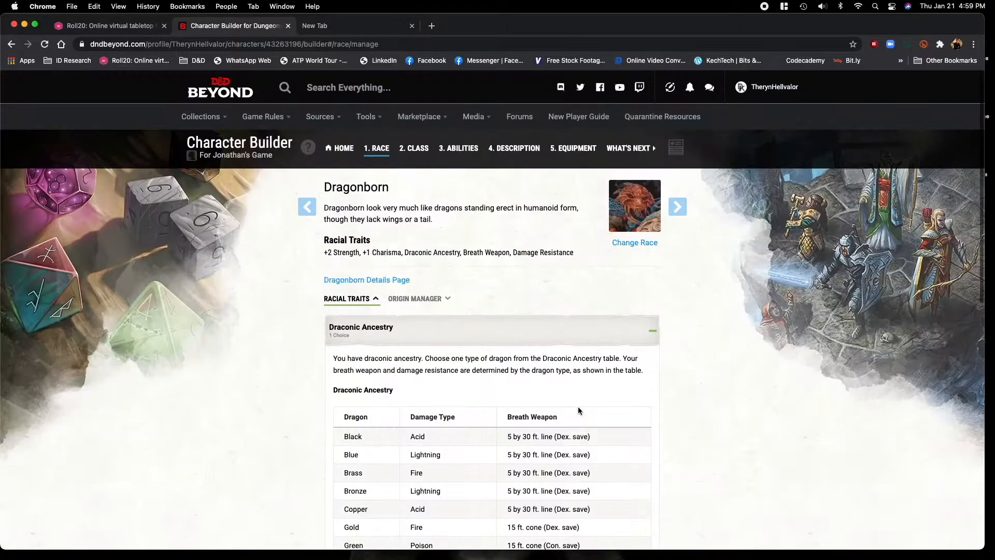
left_click(687, 211)
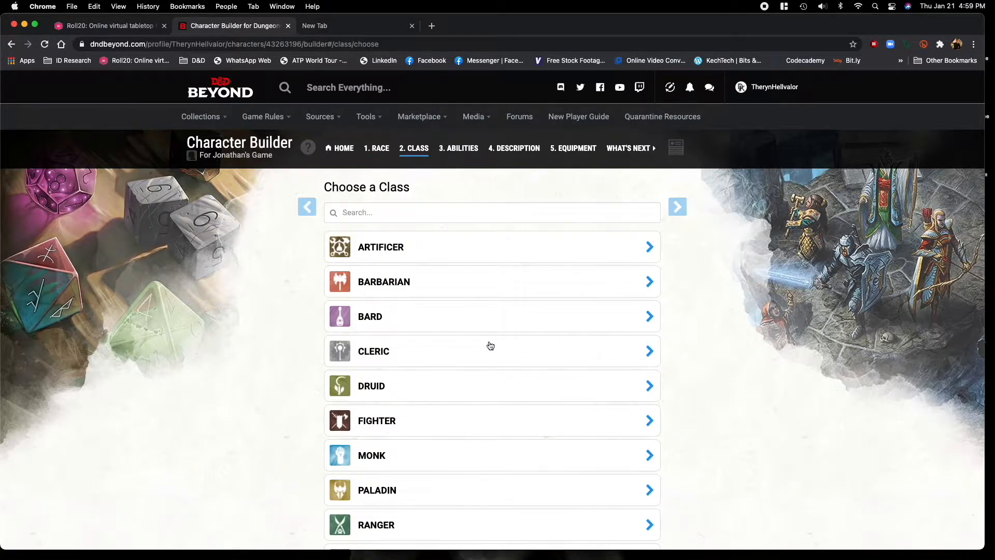
Preview the Cleric class without adding it, and add Monk as the character's class.
left_click(452, 352)
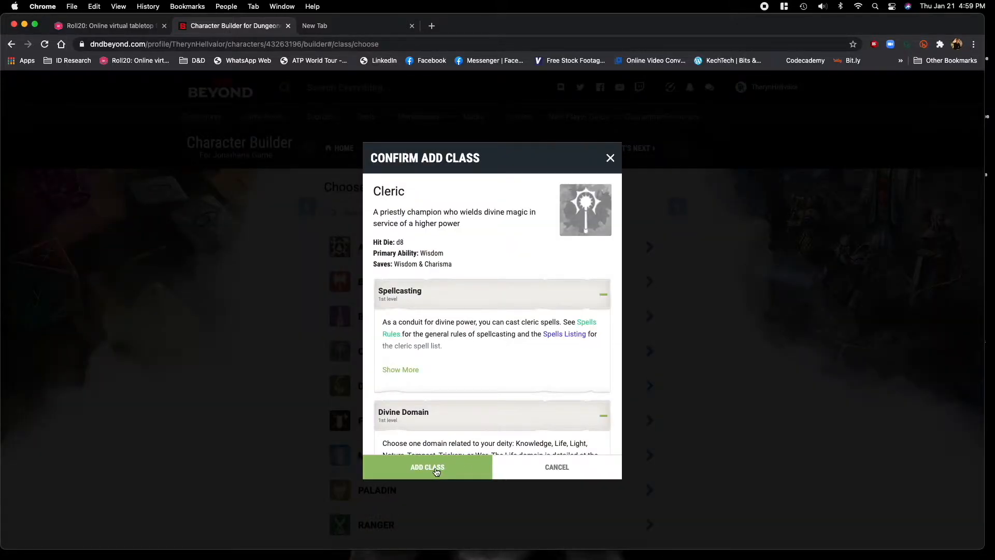
left_click(553, 466)
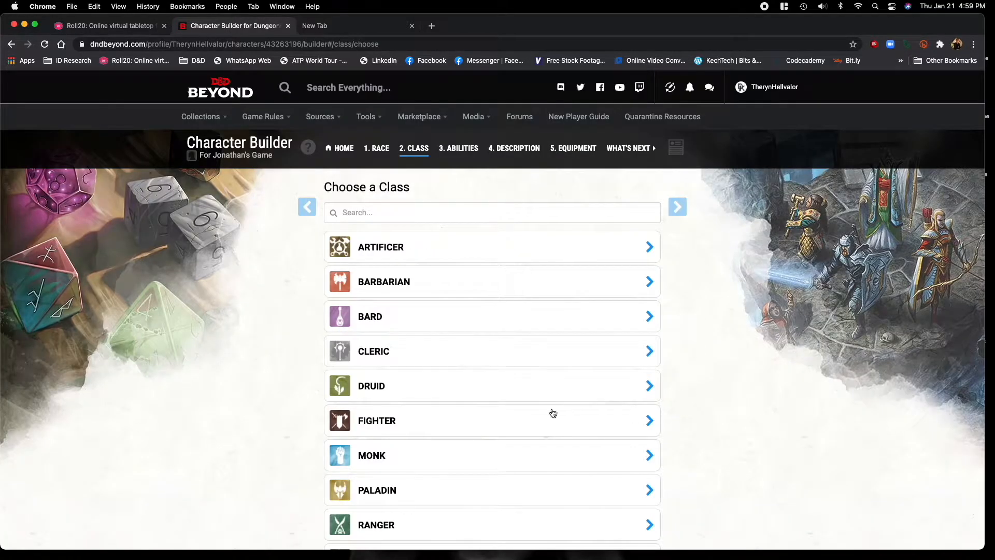
scroll(553, 413, "down", 2)
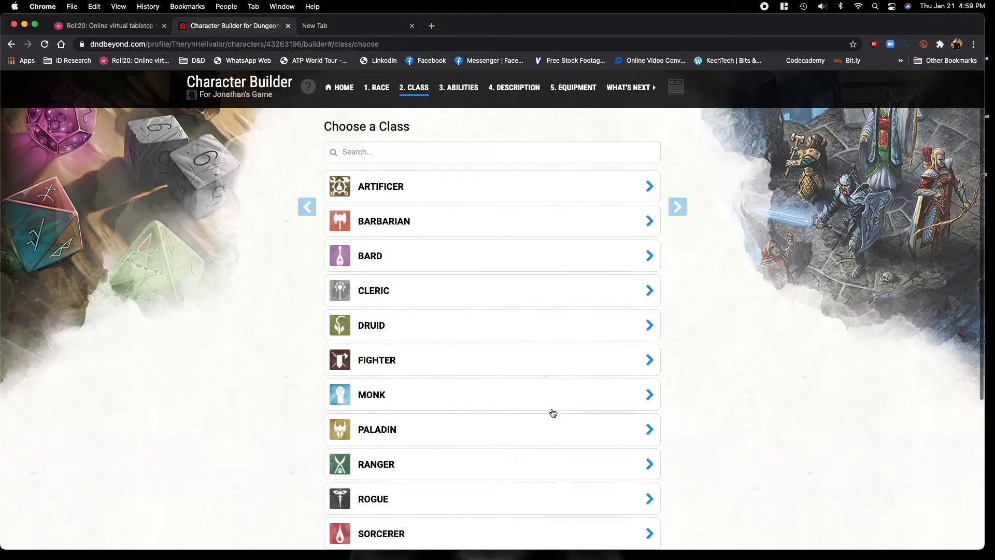
left_click(434, 401)
left_click(449, 472)
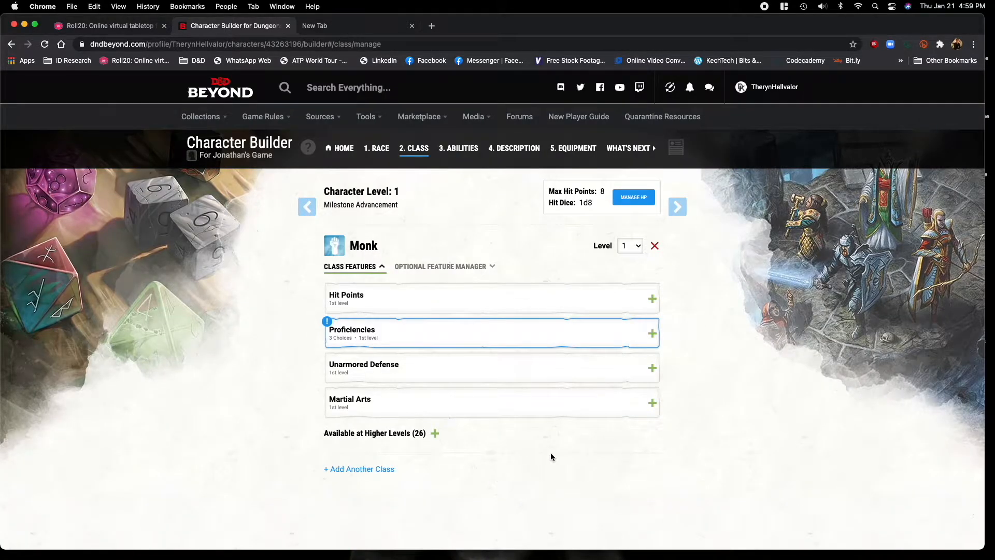
Revisit the race page and remove the Monk class from the character.
left_click(307, 206)
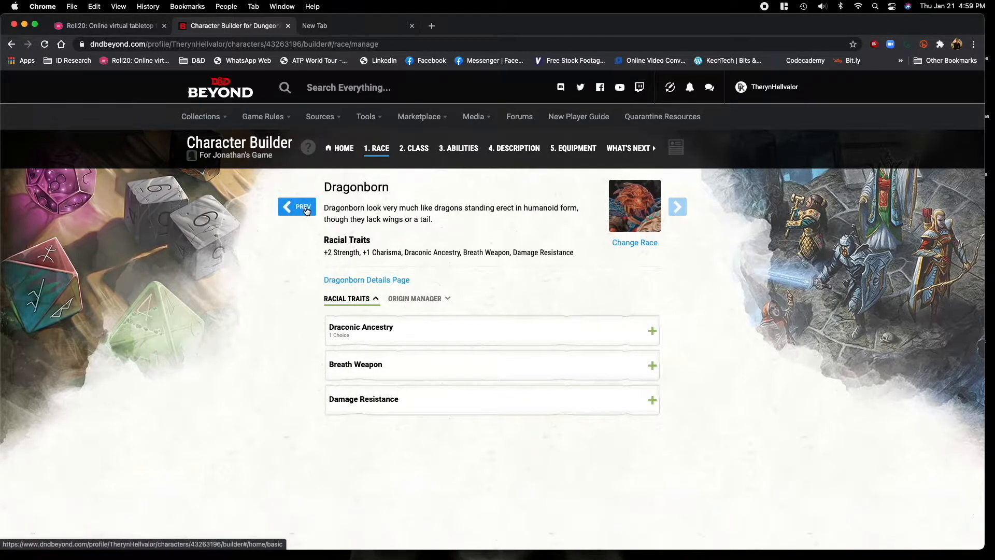
left_click(675, 207)
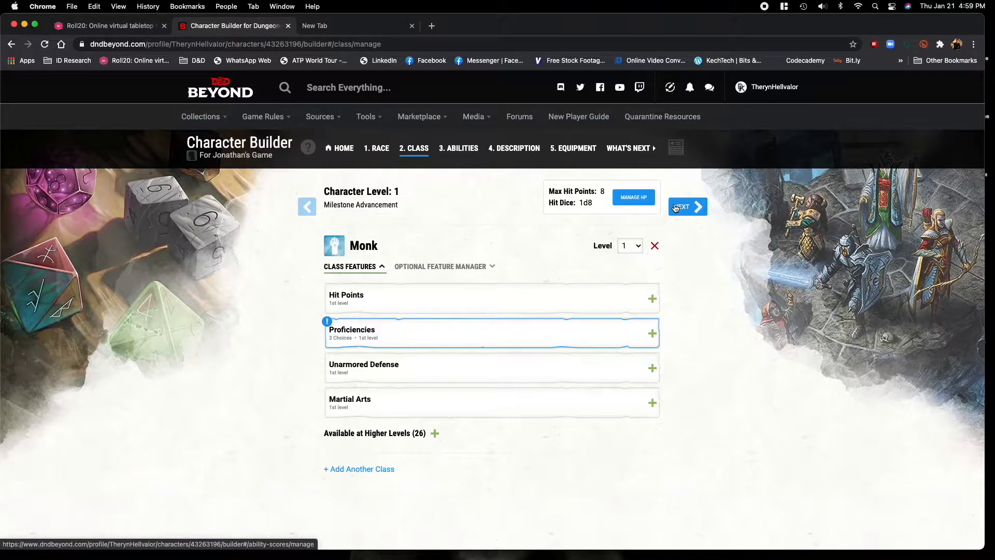
left_click(656, 247)
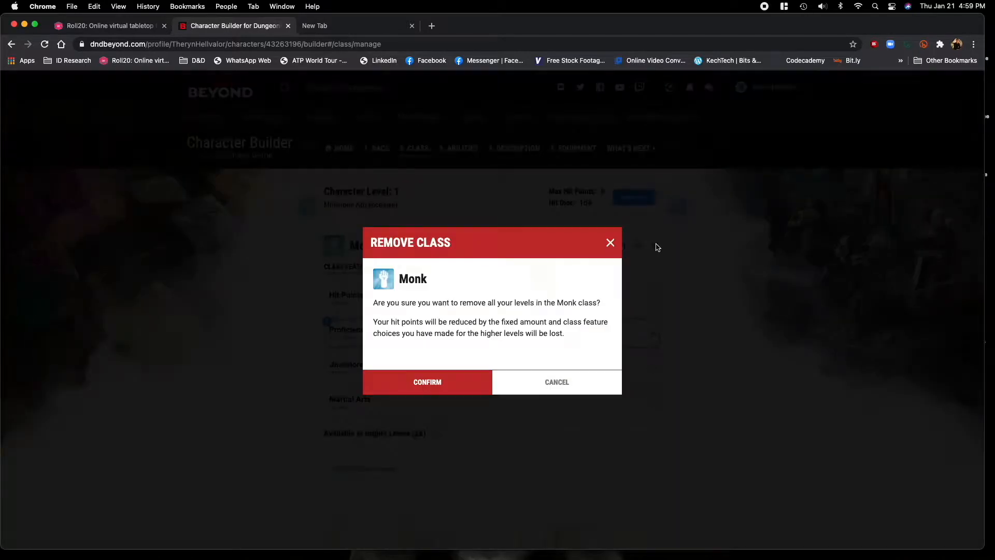
left_click(436, 387)
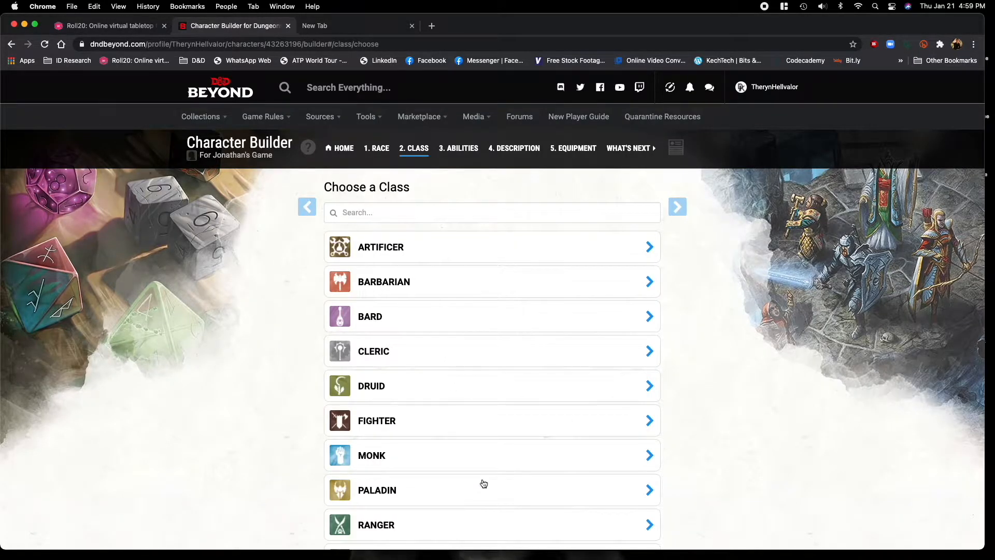
Add Paladin as the character's class and choose Intimidation and Persuasion as its skill proficiencies.
left_click(533, 494)
left_click(439, 468)
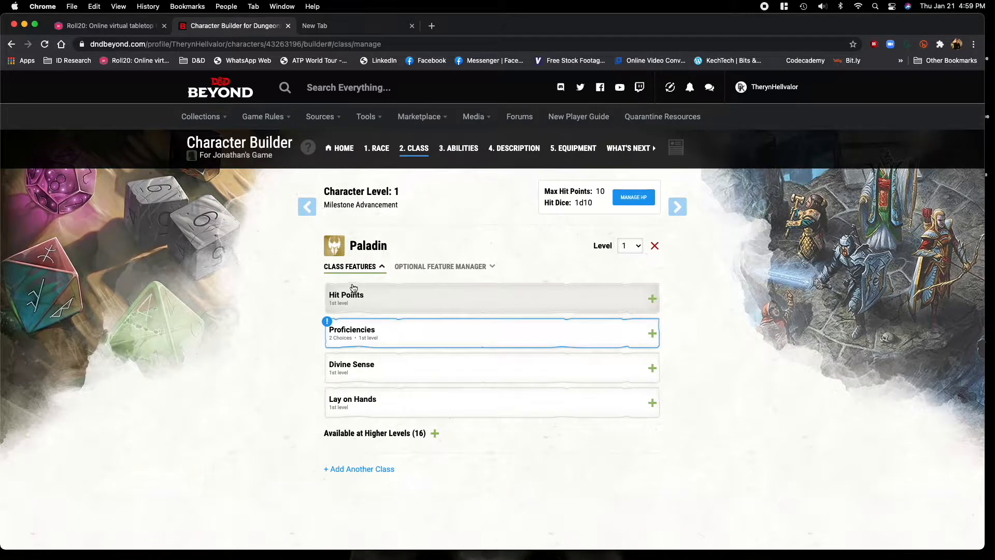
left_click(382, 332)
left_click(430, 428)
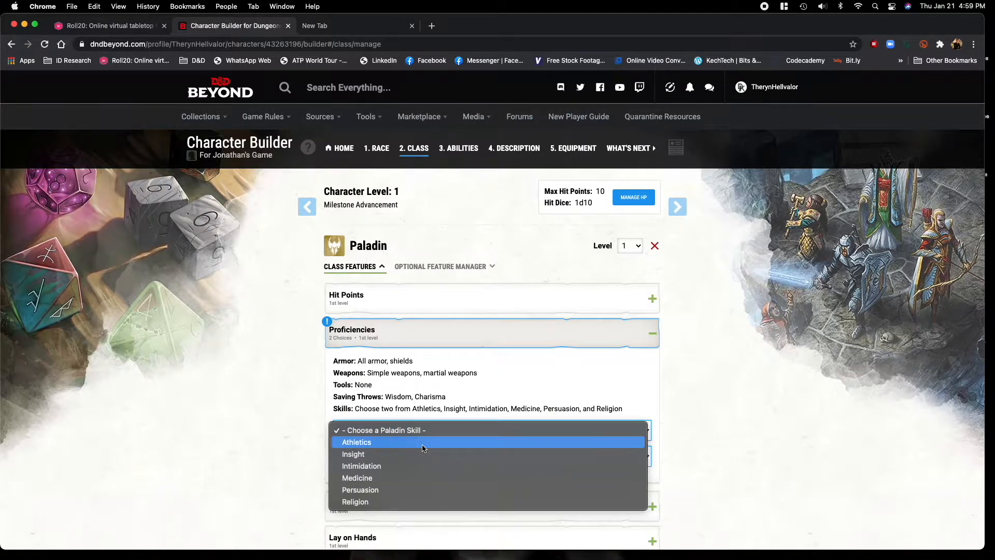
left_click(418, 465)
left_click(391, 456)
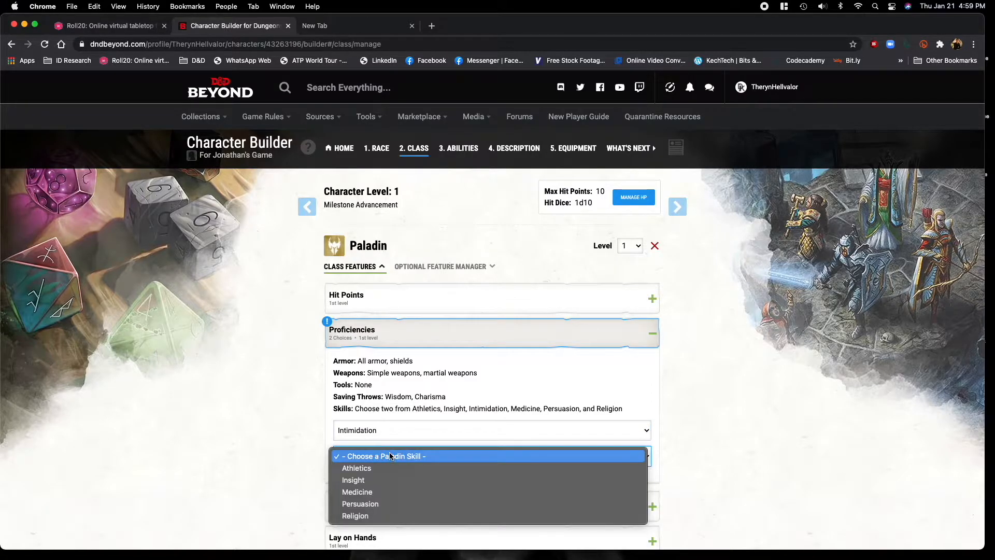
left_click(385, 507)
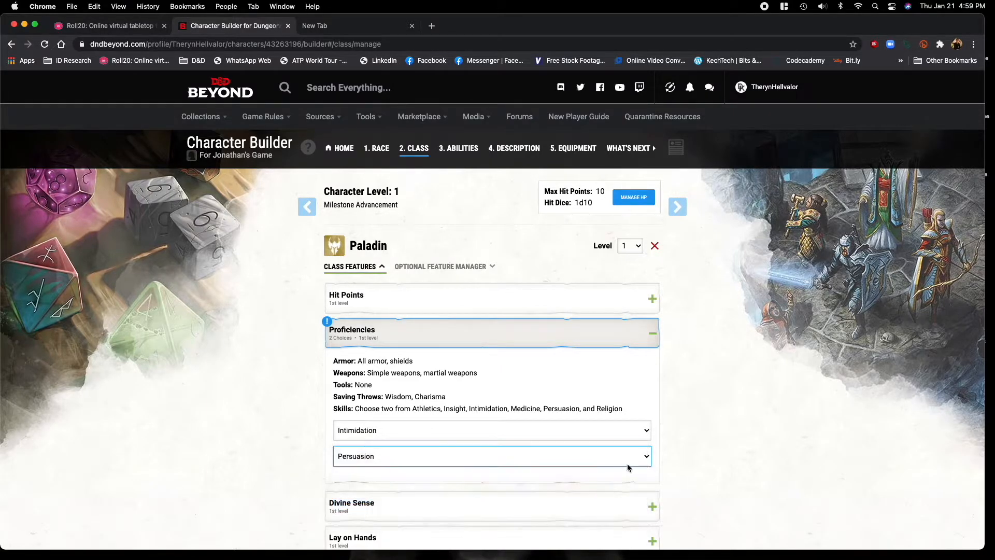
Enable the Paladin's optional features Additional Paladin Spells, Harness Divine Power and Martial Versatility.
scroll(686, 446, "down", 3)
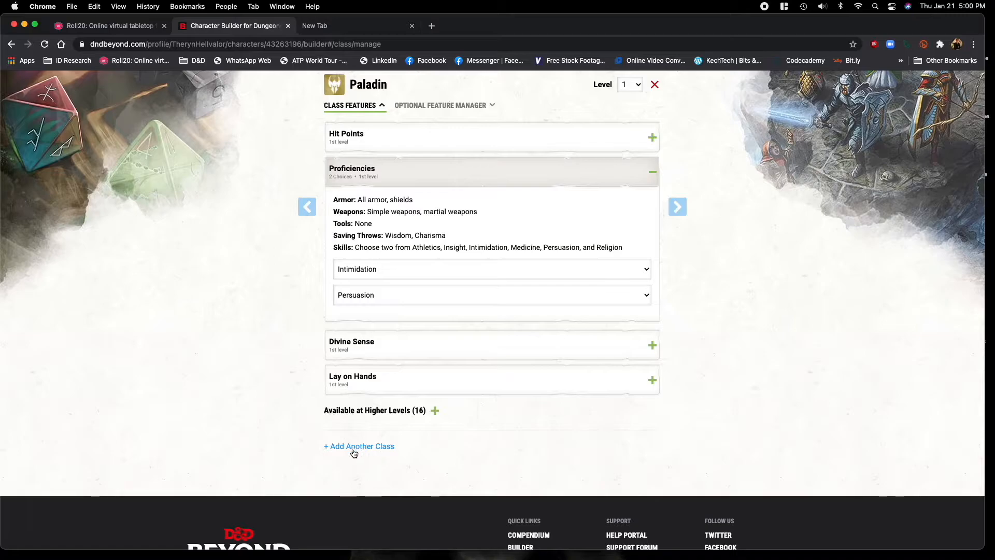
scroll(551, 441, "up", 2)
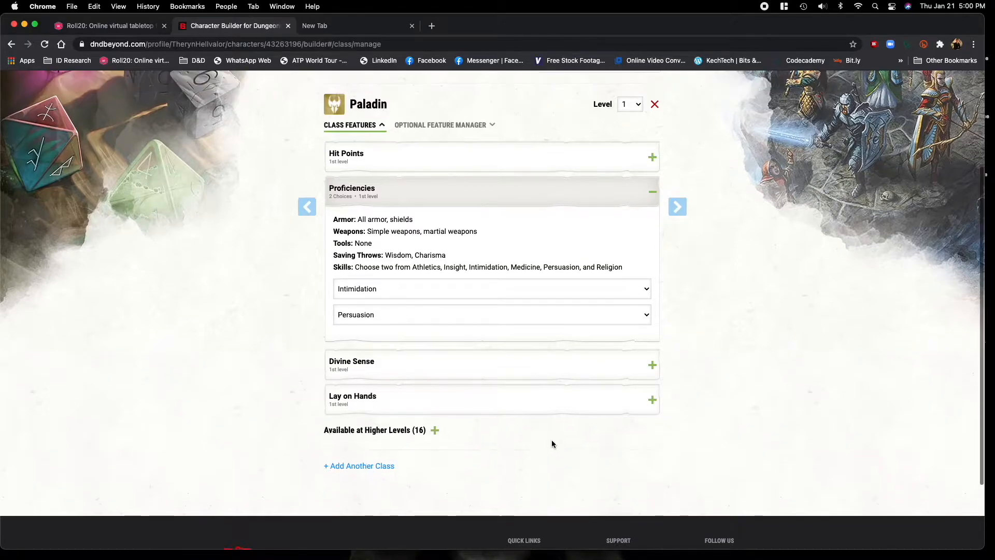
scroll(528, 328, "up", 5)
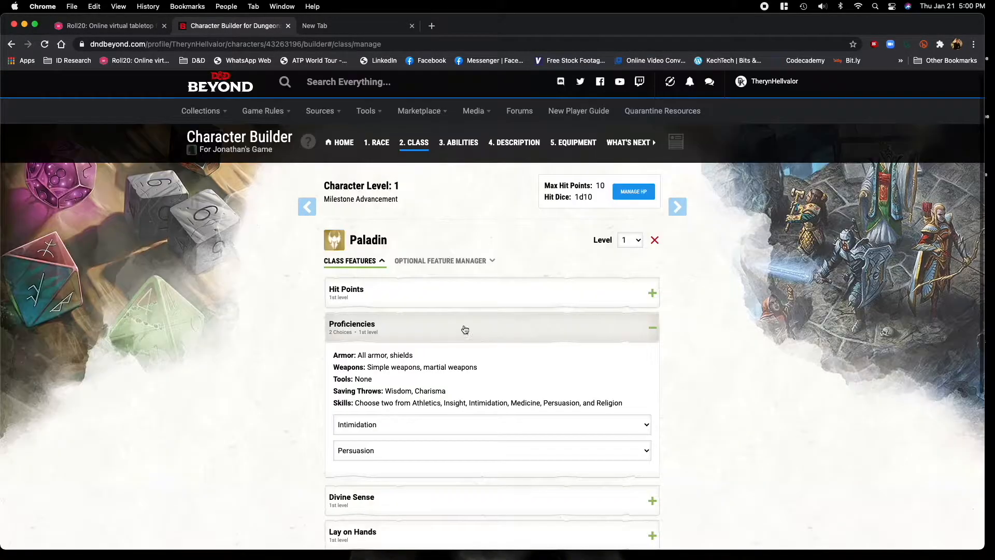
left_click(419, 262)
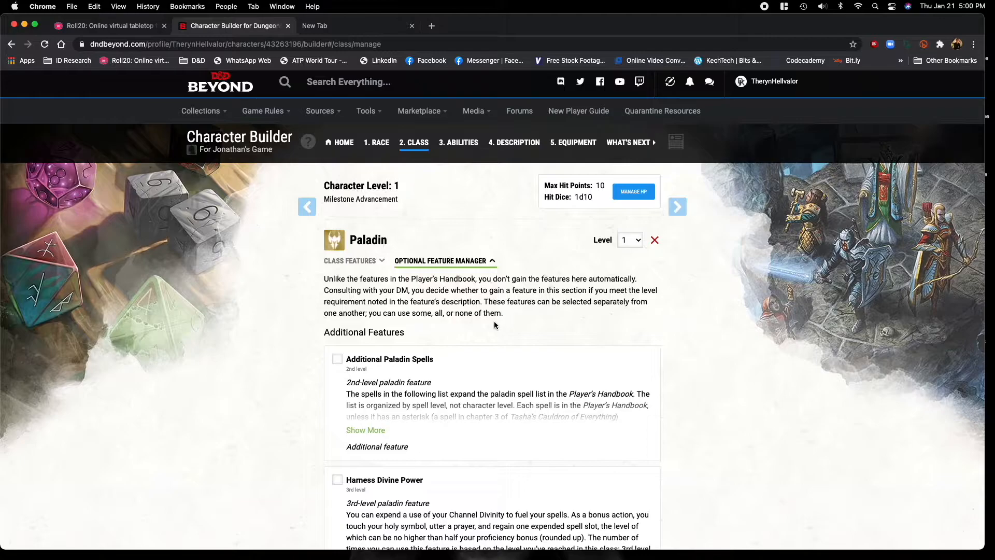
scroll(714, 426, "down", 5)
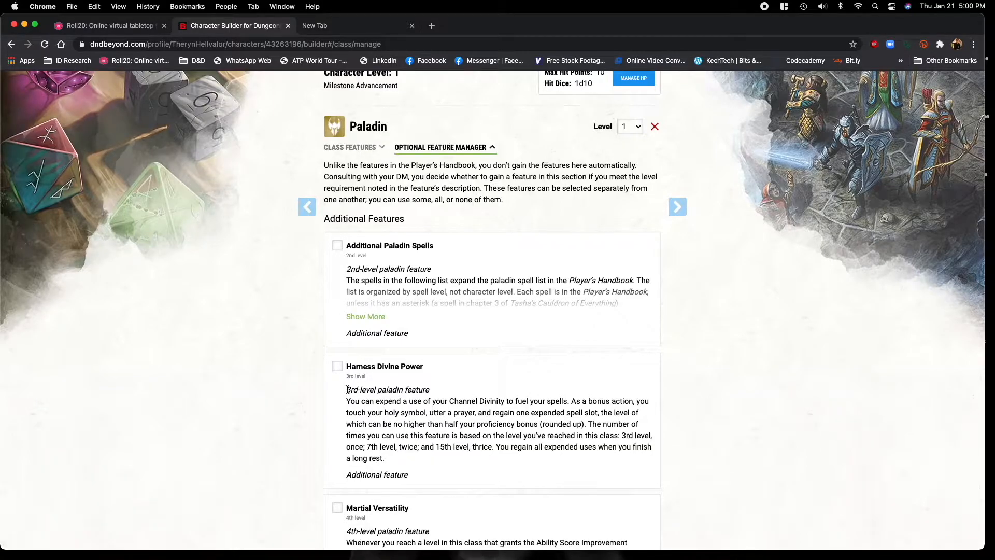
scroll(374, 405, "down", 5)
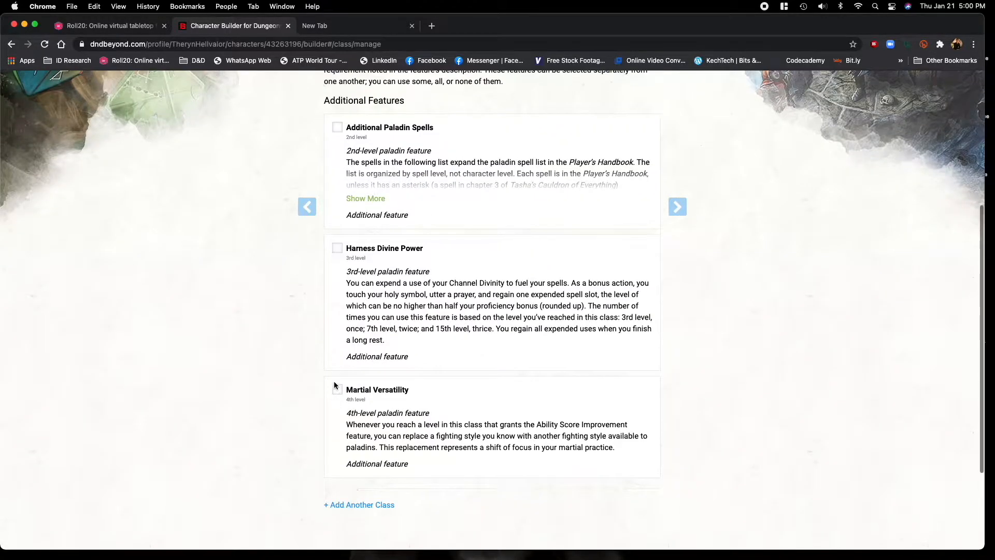
left_click(337, 128)
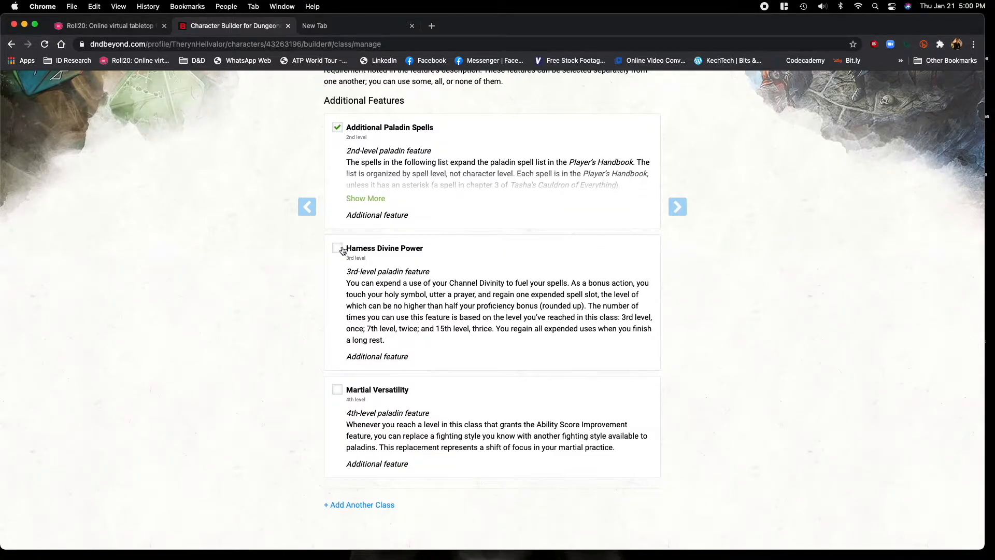
left_click(337, 389)
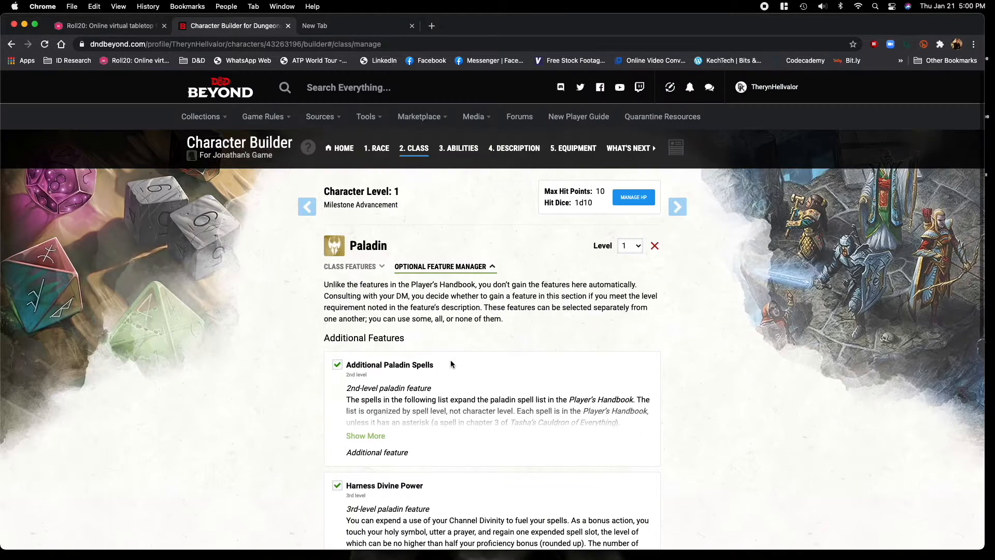
Collapse the Proficiencies entry in the Paladin's class features and continue to the ability scores.
left_click(360, 267)
left_click(401, 343)
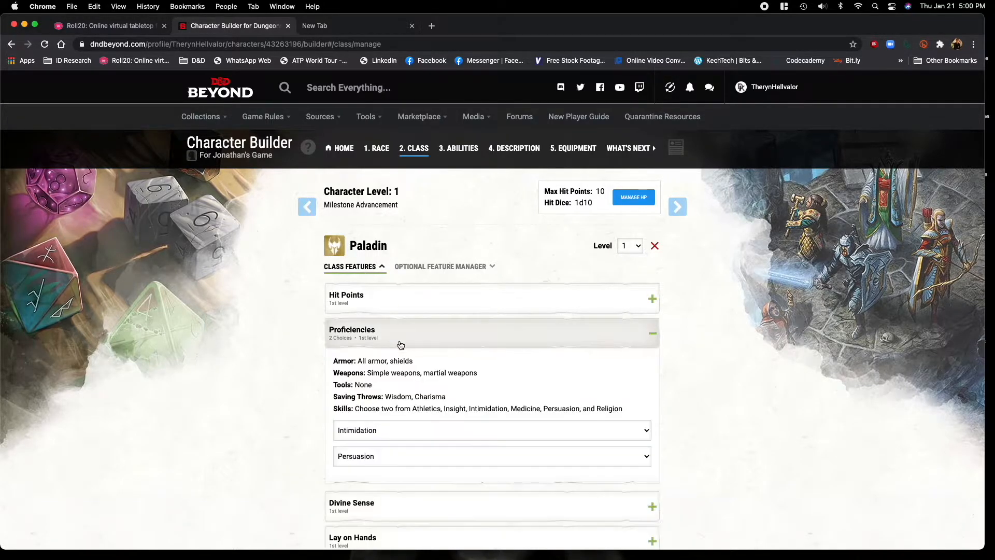
left_click(401, 343)
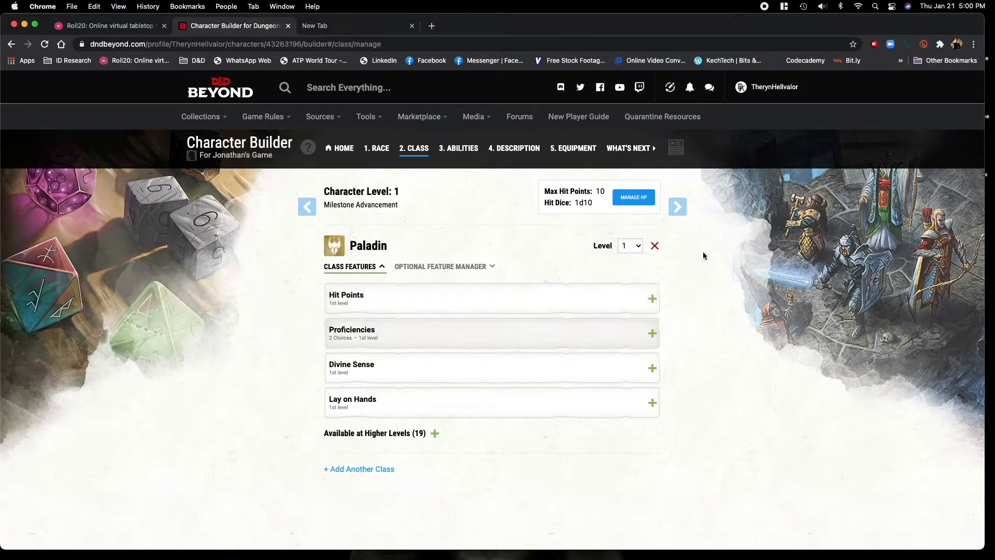
left_click(692, 210)
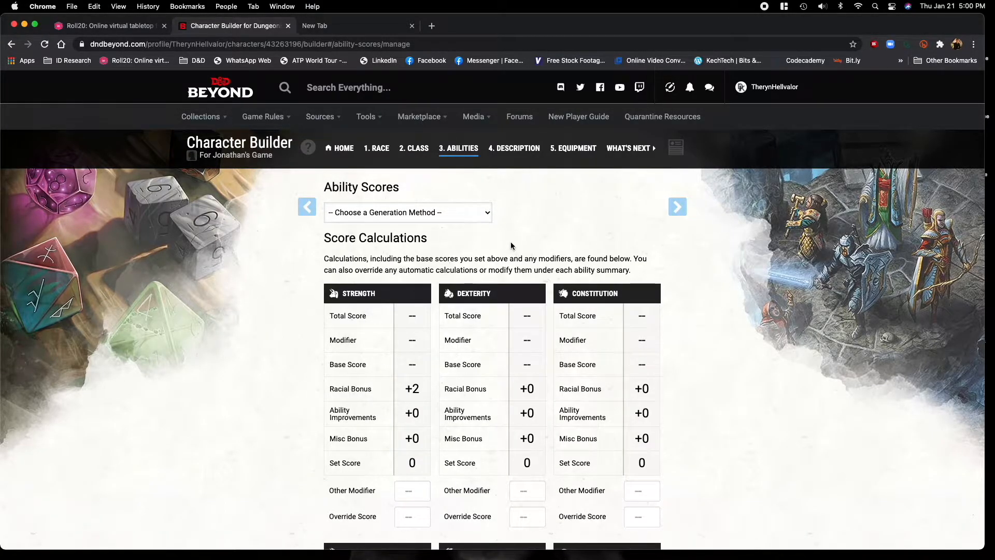
Try the Standard Array method for the ability scores, assigning 15 to Strength and 14 to Constitution.
left_click(482, 217)
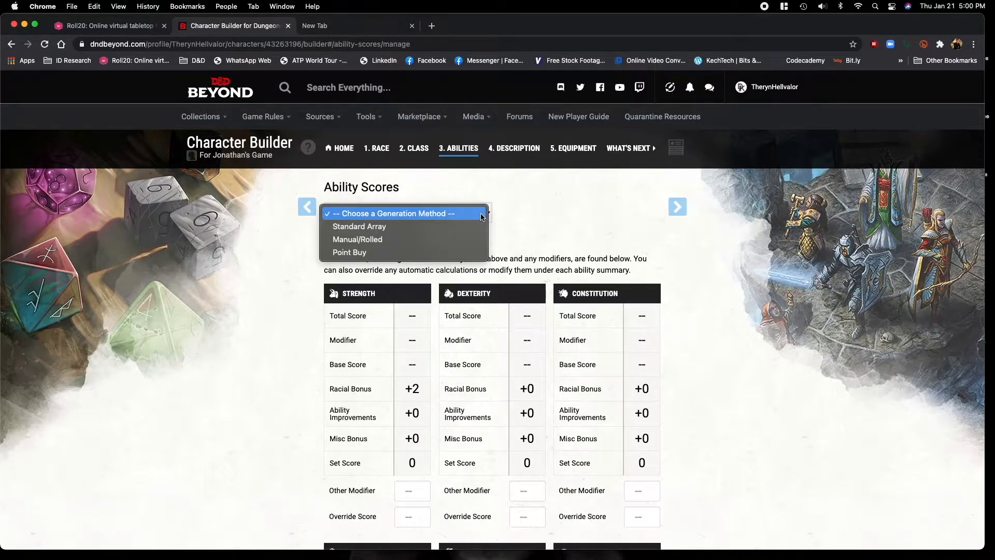
left_click(468, 226)
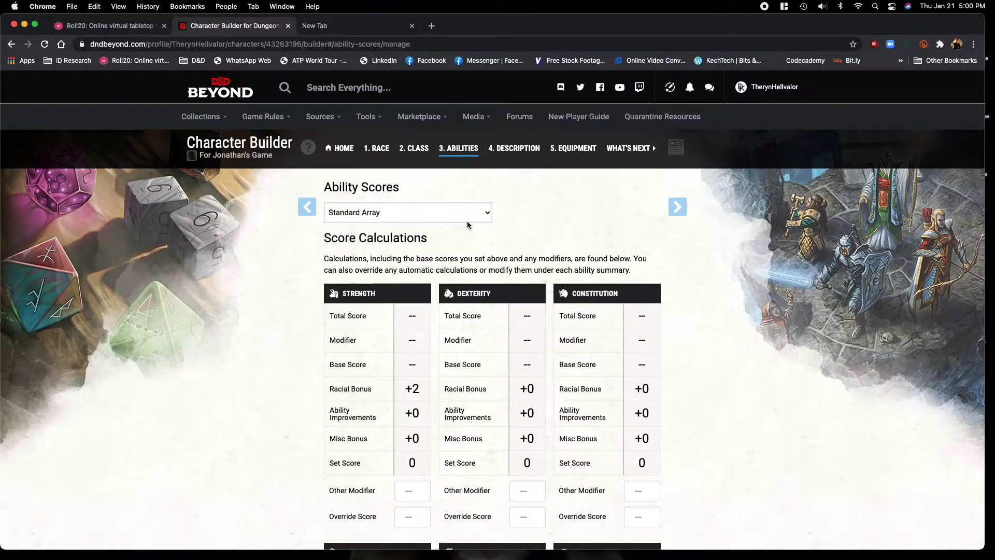
left_click(434, 261)
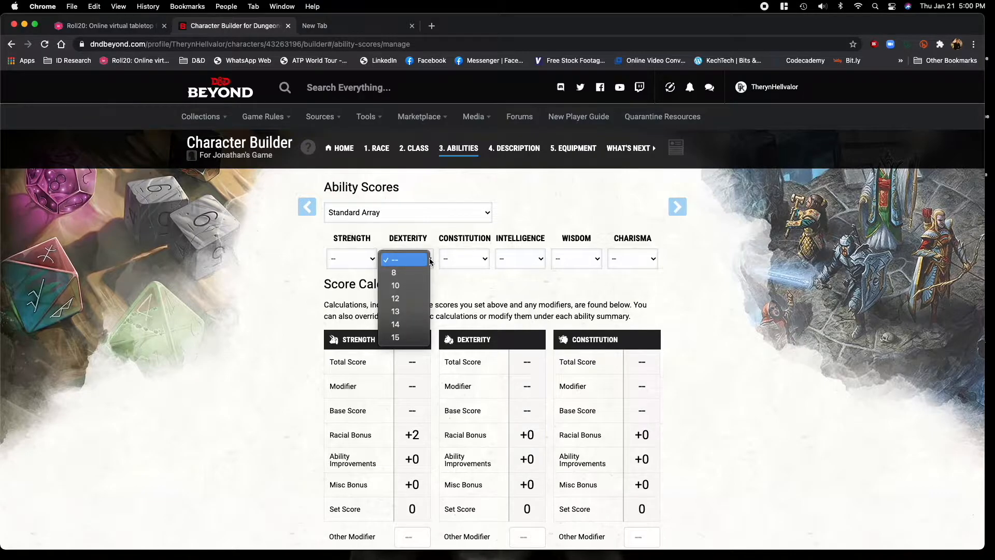
left_click(369, 259)
left_click(362, 339)
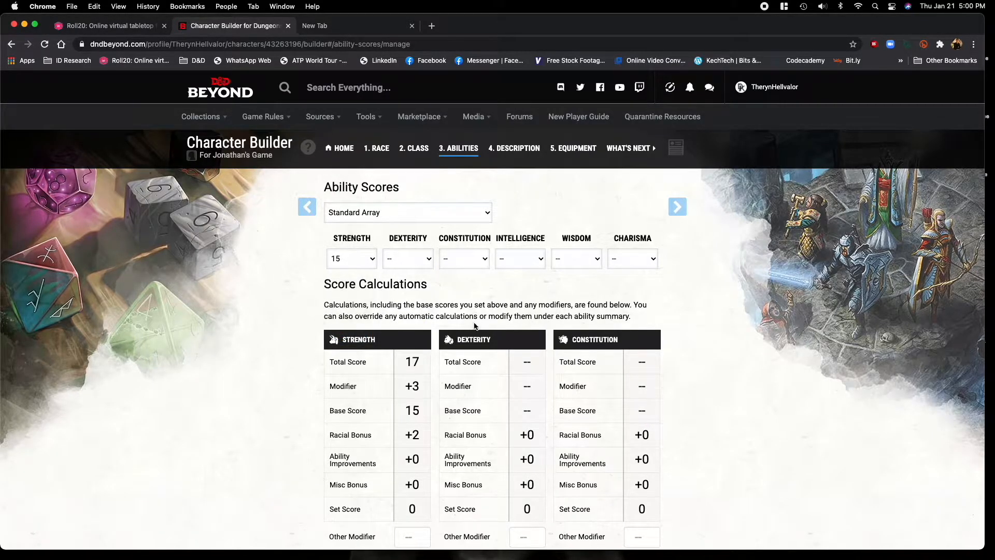
left_click(474, 262)
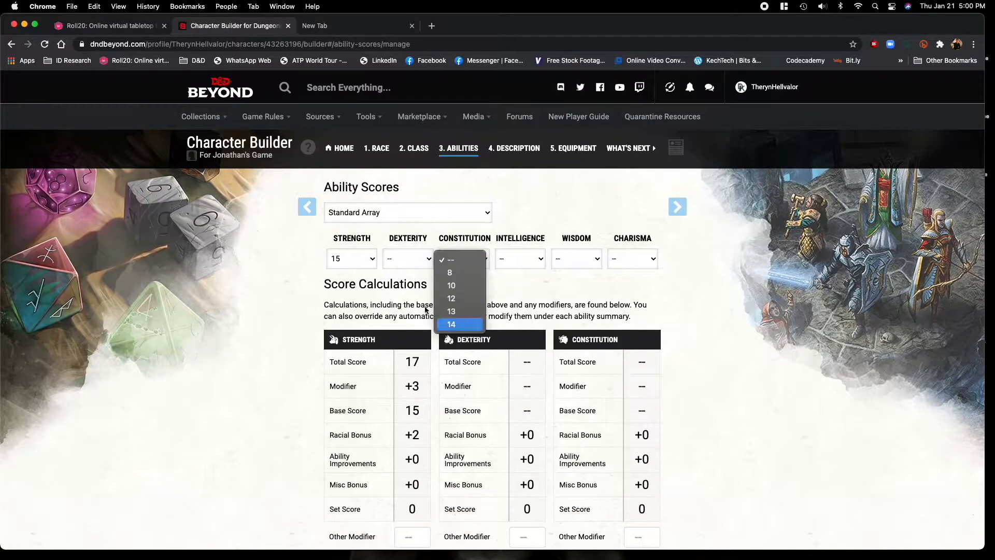
left_click(482, 326)
left_click(431, 264)
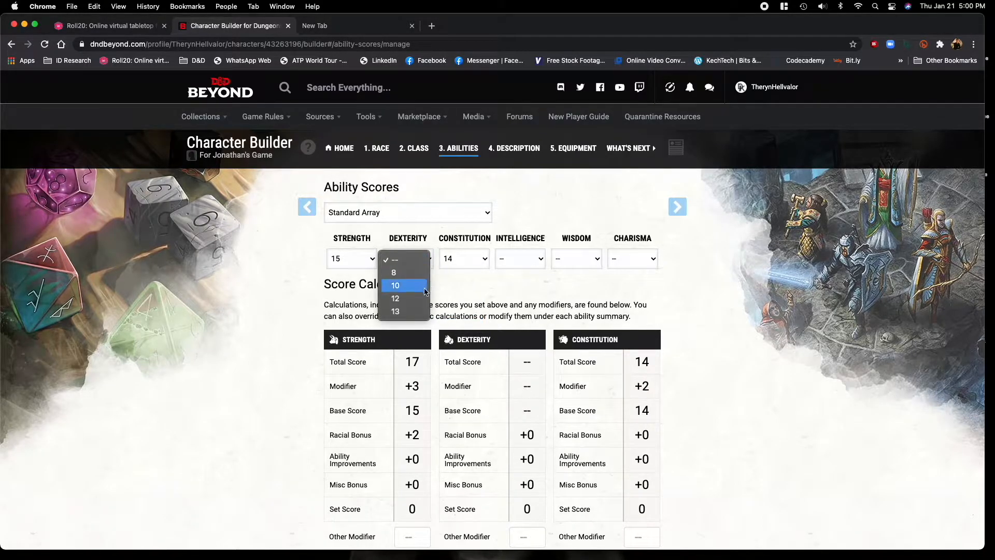
left_click(303, 277)
Try the Point Buy method for the ability scores, setting Strength and Constitution to 15 and Dexterity first to 15, then to 12.
left_click(488, 214)
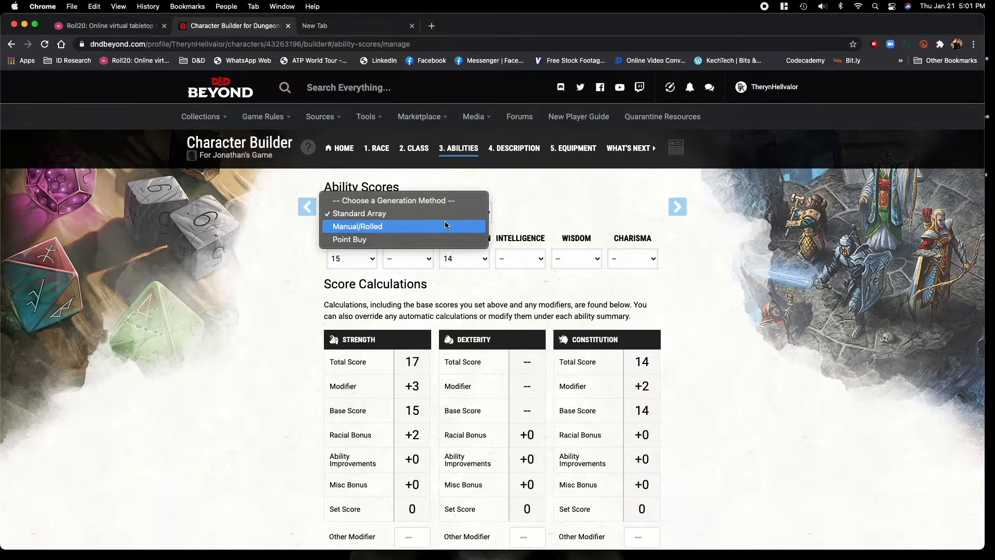
left_click(442, 239)
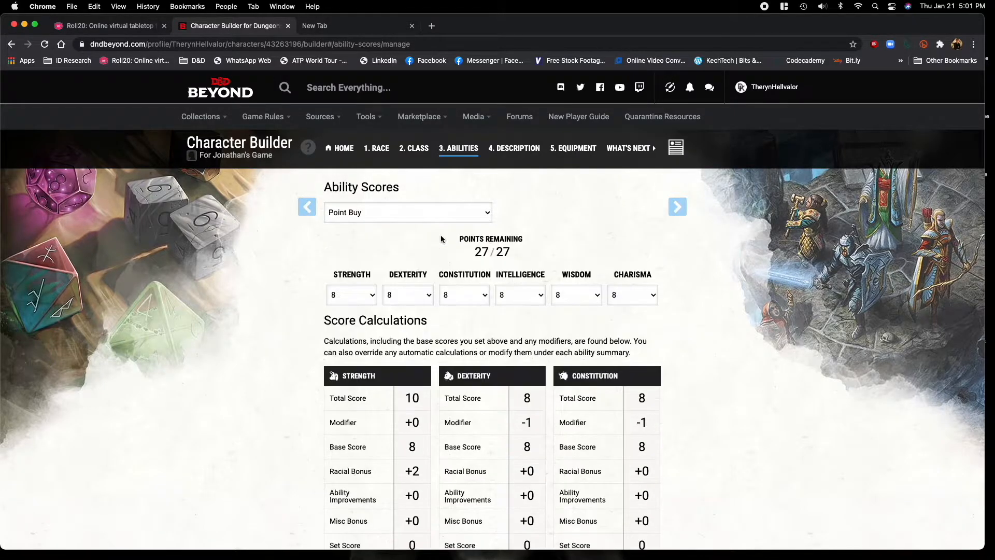
left_click(374, 296)
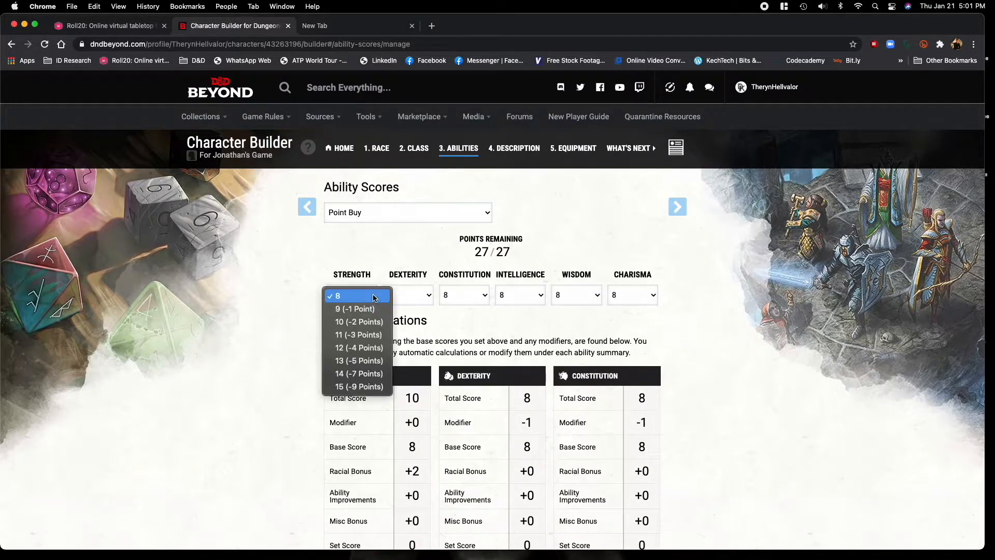
left_click(374, 387)
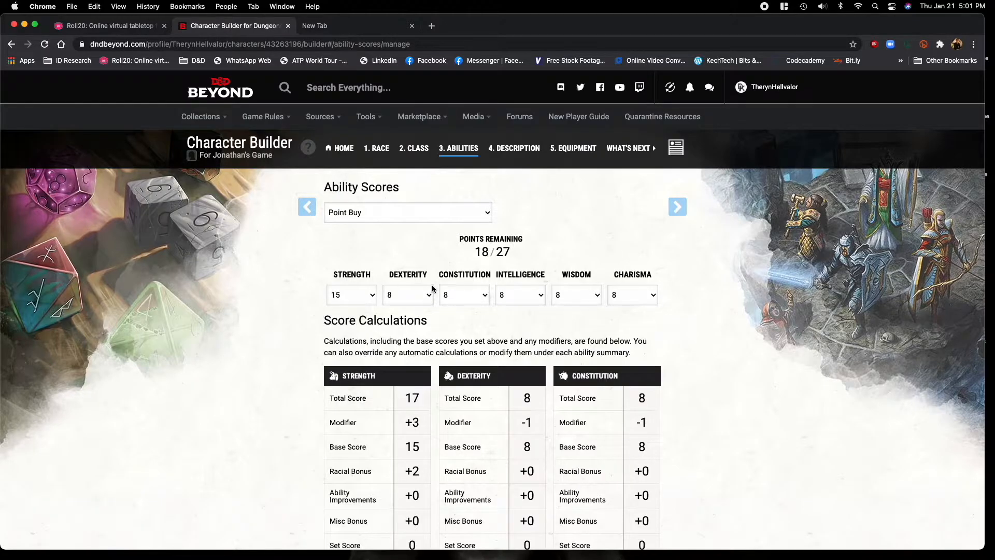
left_click(452, 297)
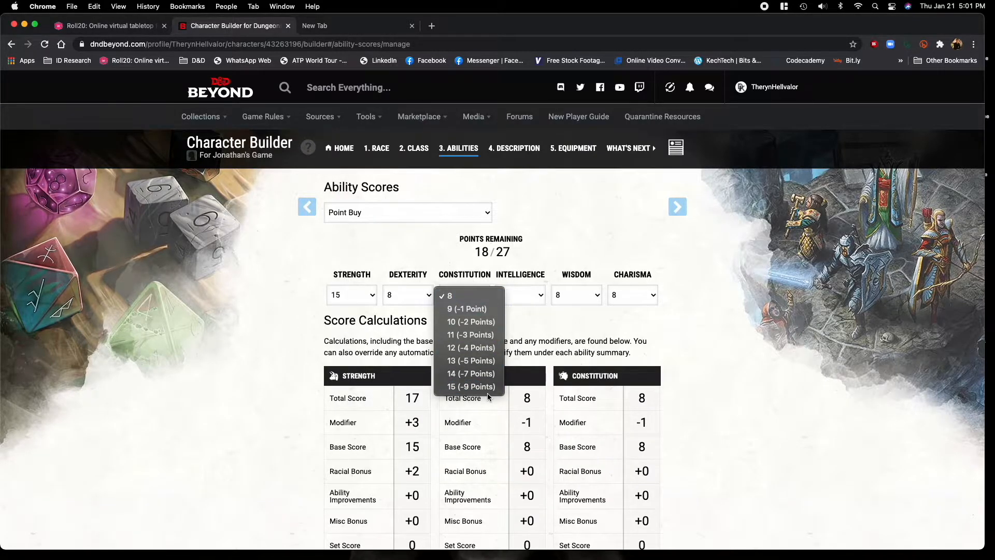
left_click(485, 388)
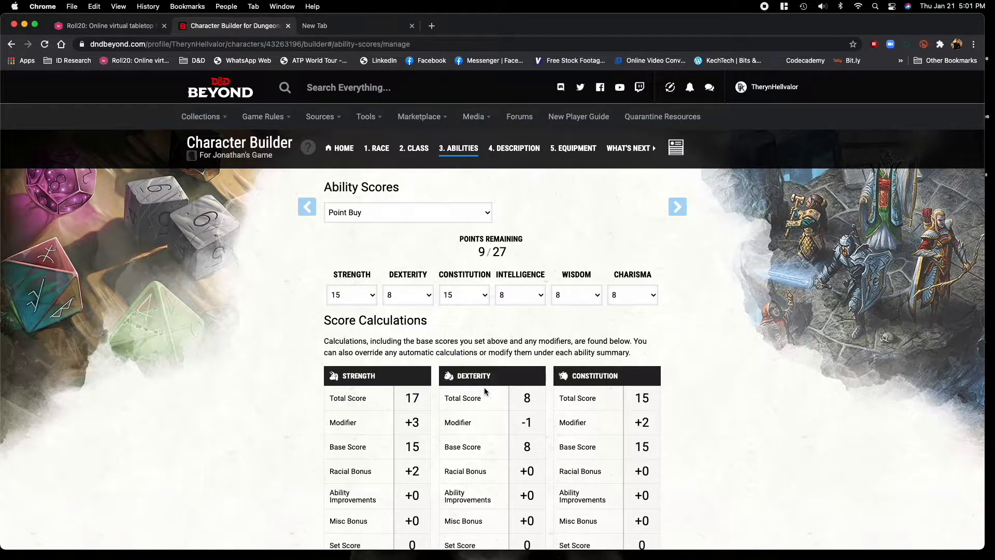
left_click(430, 296)
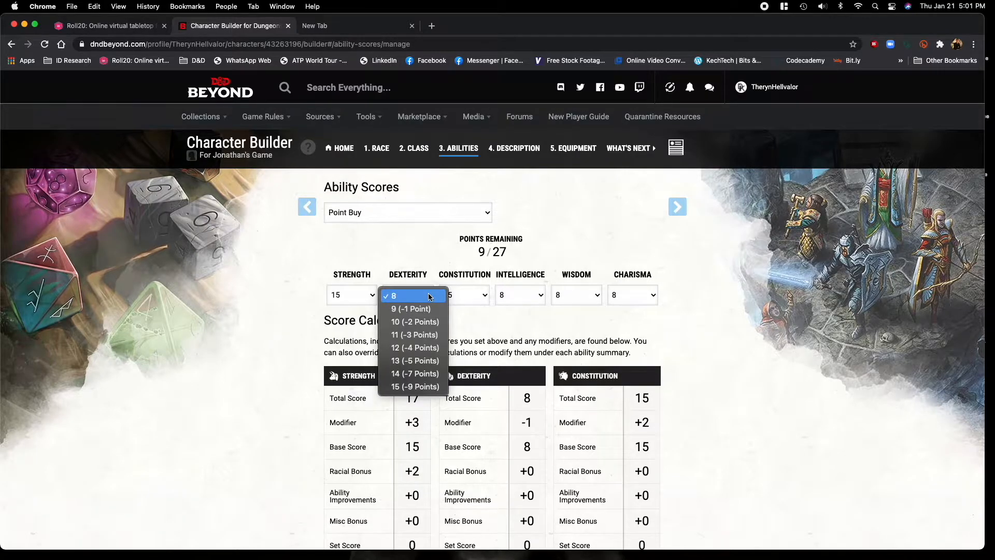
left_click(442, 387)
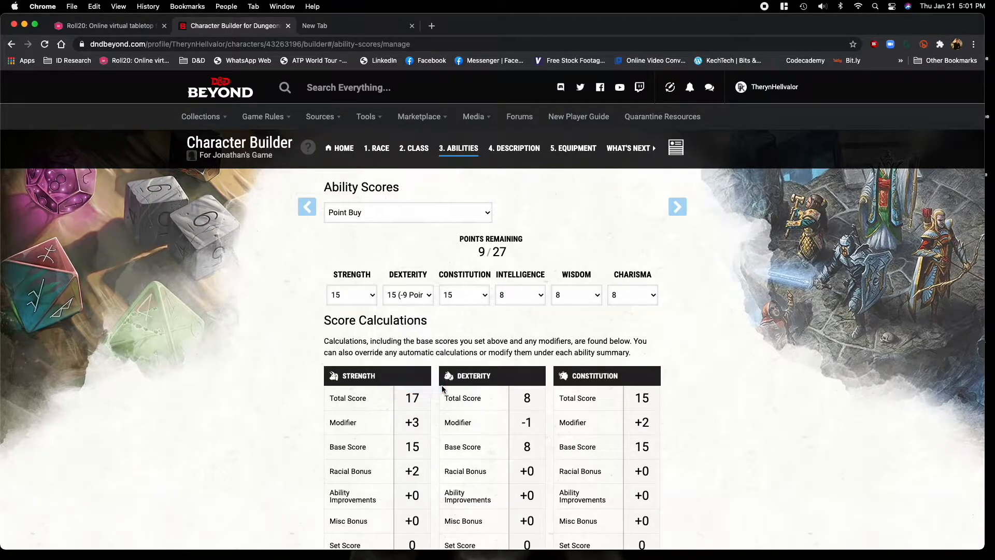
left_click(430, 299)
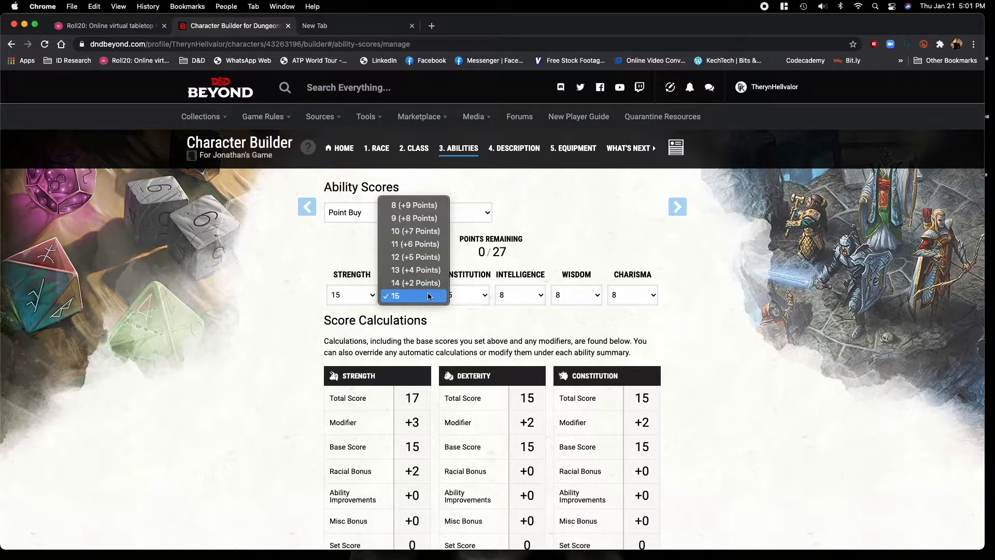
left_click(418, 257)
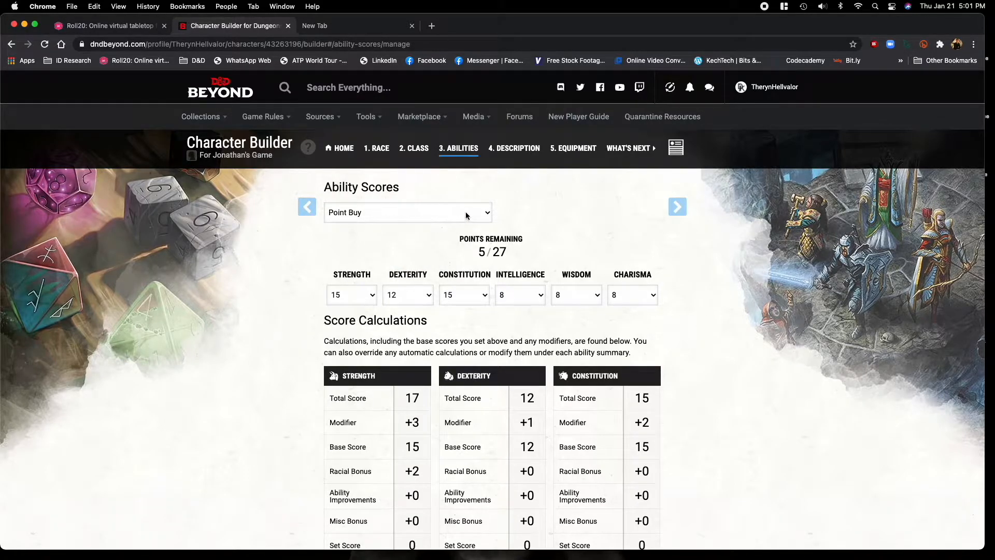
Switch the ability score generation method to Manual/Rolled and enable the digital dice.
left_click(486, 213)
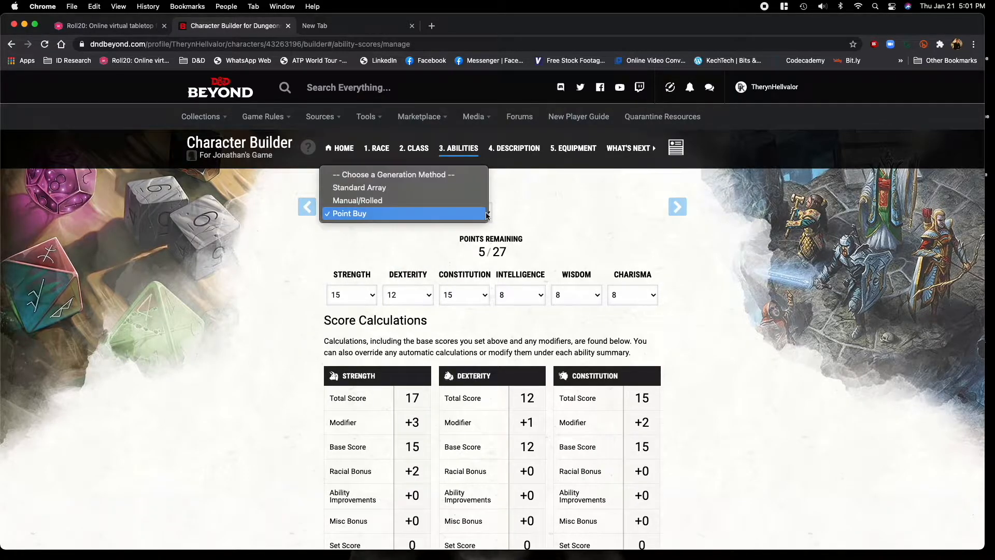
left_click(439, 205)
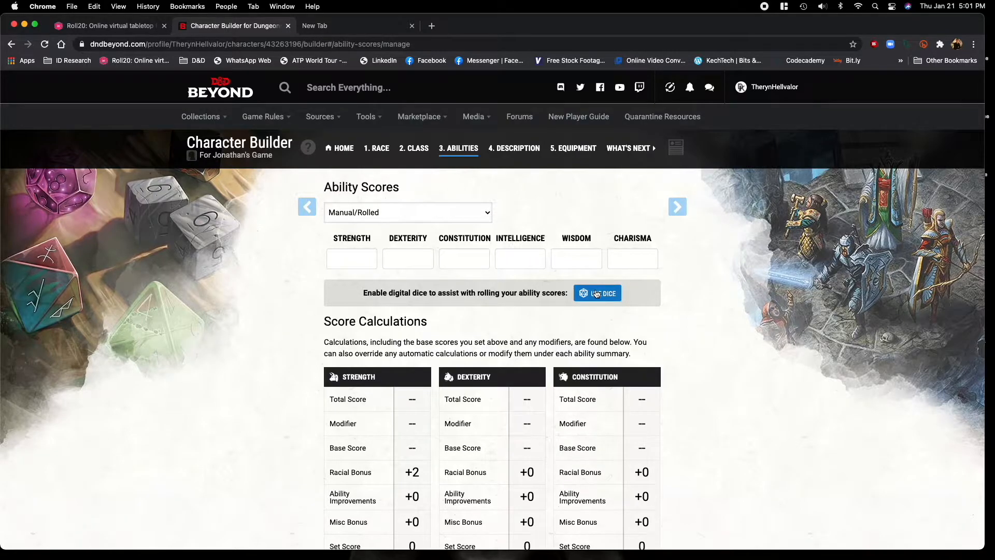
left_click(597, 294)
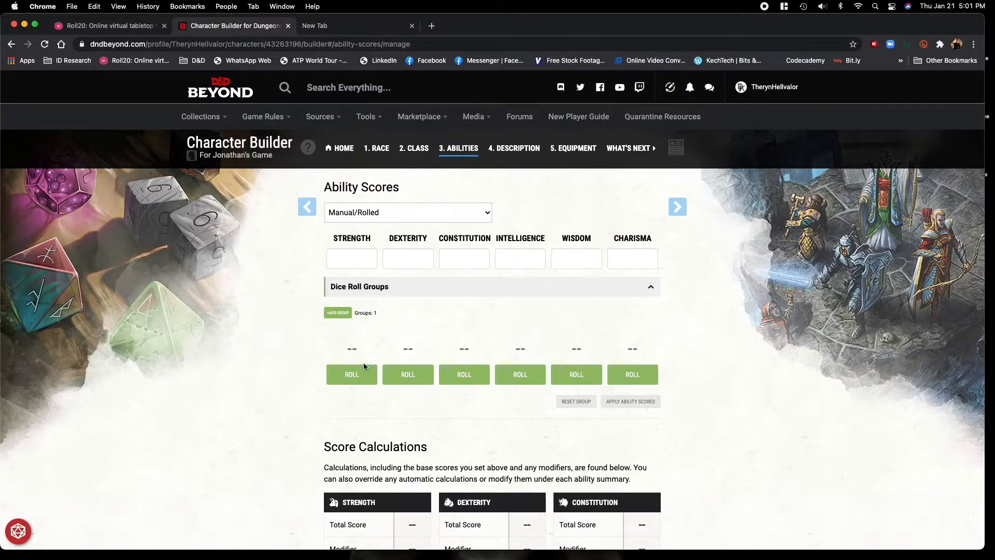
Roll the digital dice for all six ability scores in the dice roll group.
left_click(356, 374)
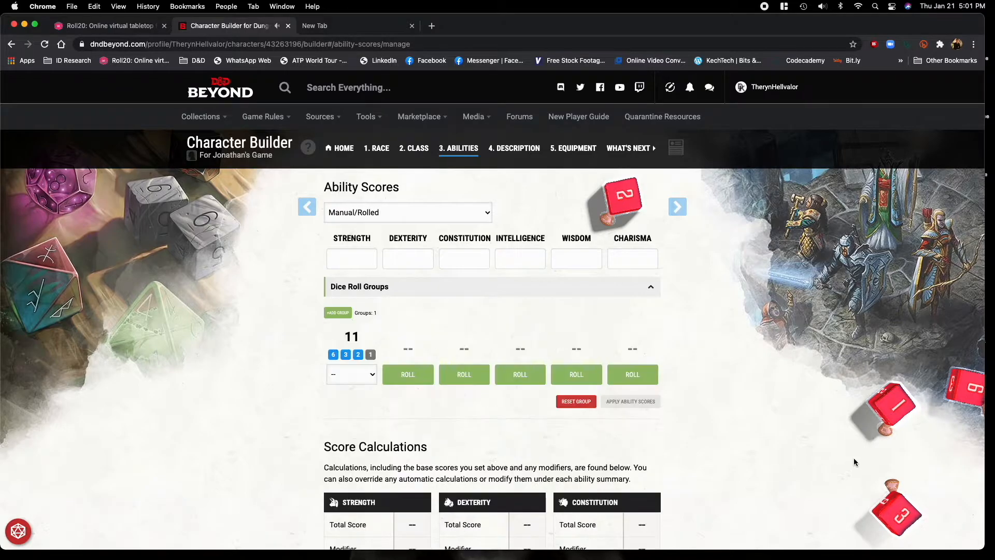
left_click(371, 377)
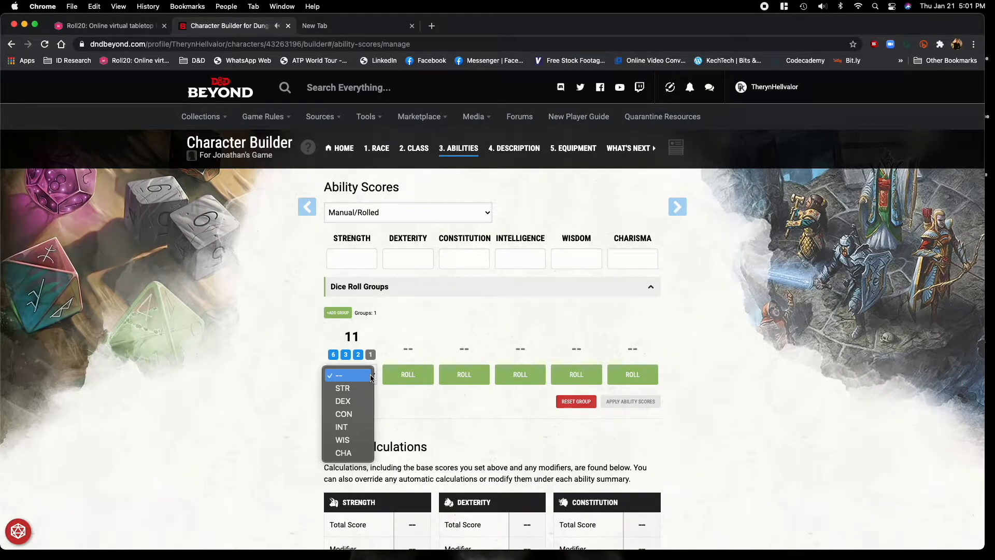
left_click(271, 372)
left_click(426, 381)
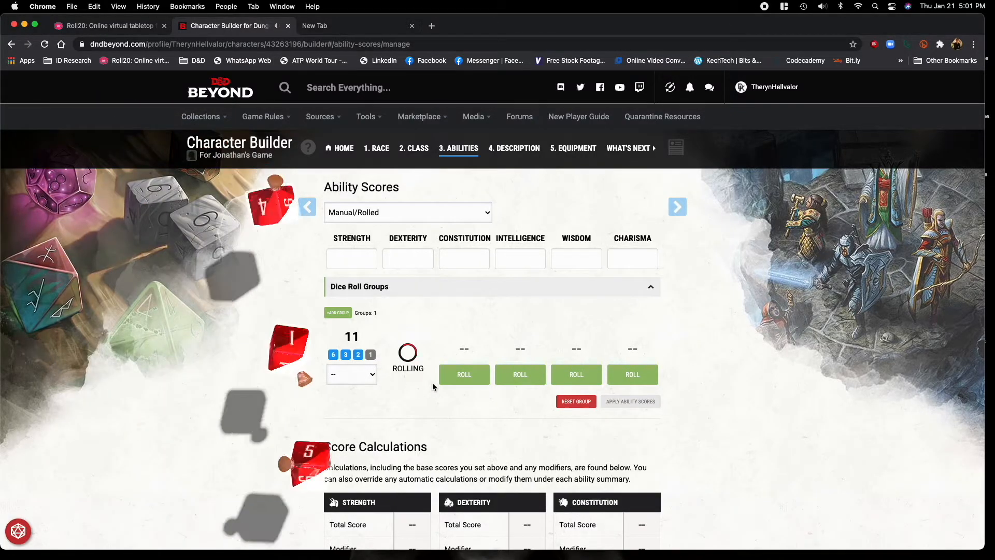
left_click(464, 375)
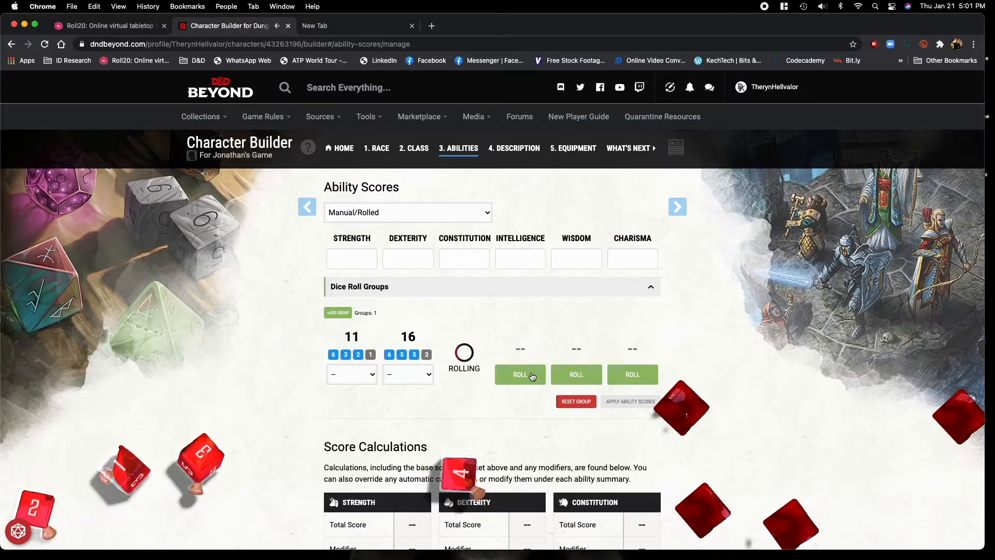
left_click(522, 376)
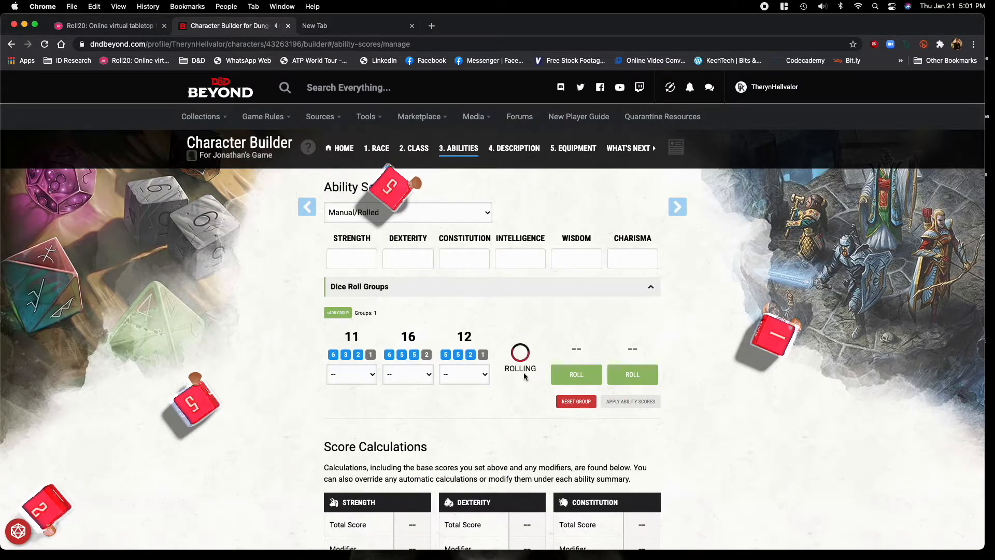
left_click(581, 376)
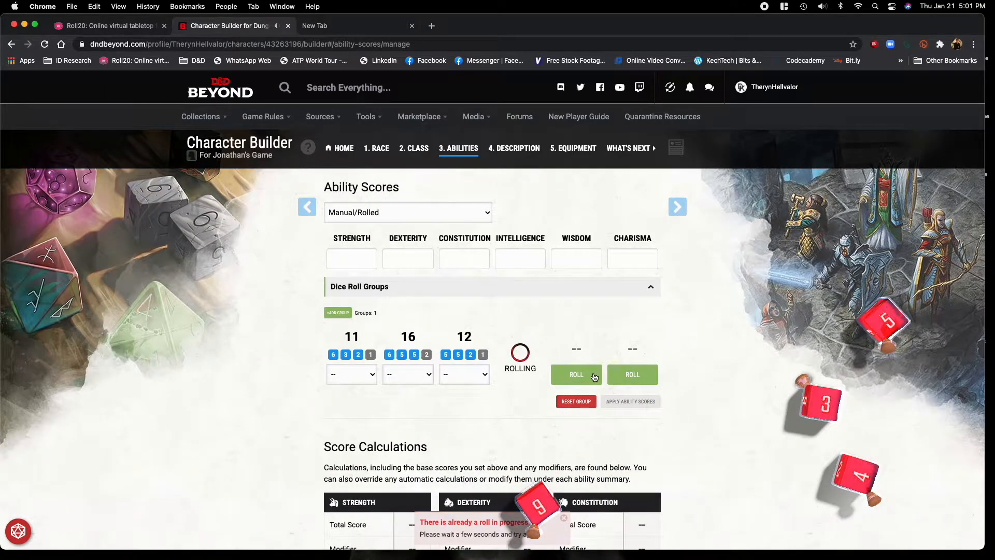
left_click(642, 375)
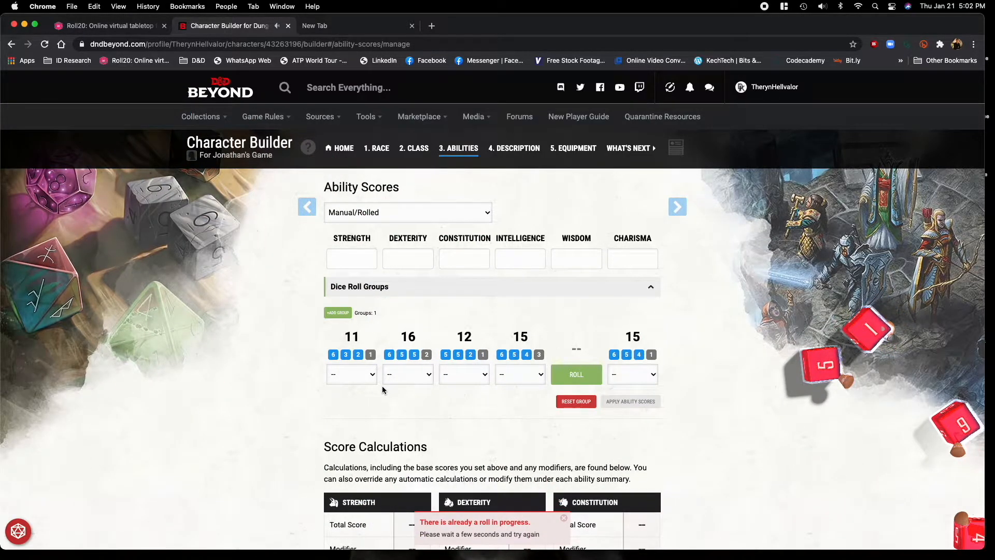
left_click(578, 376)
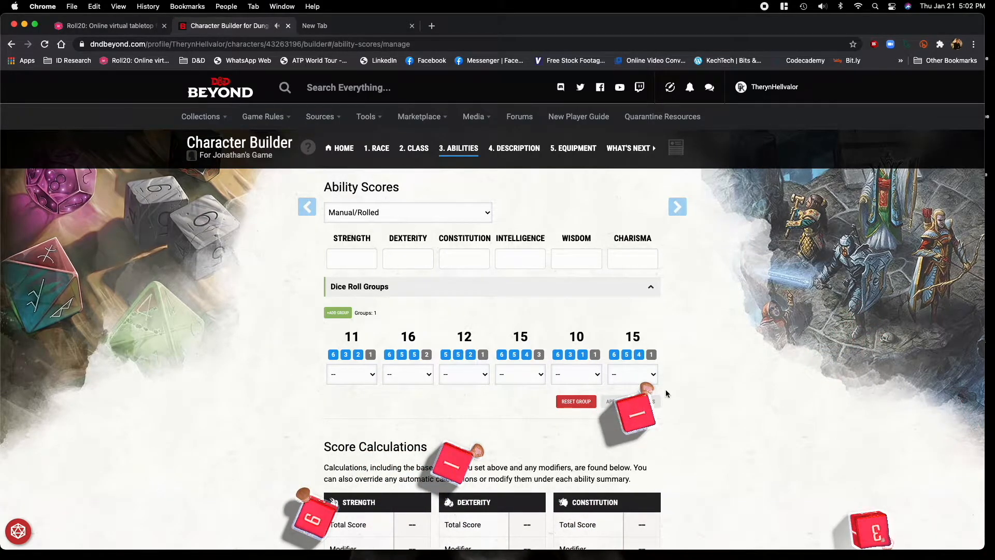
Assign the rolled 16 to Strength, the first 15 to Constitution and the last 15 to Charisma.
left_click(431, 375)
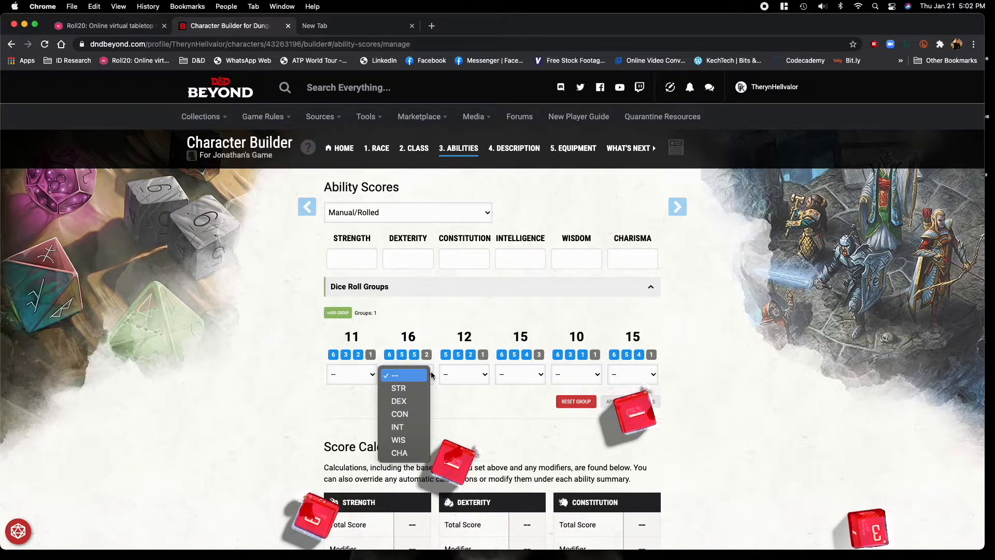
left_click(399, 387)
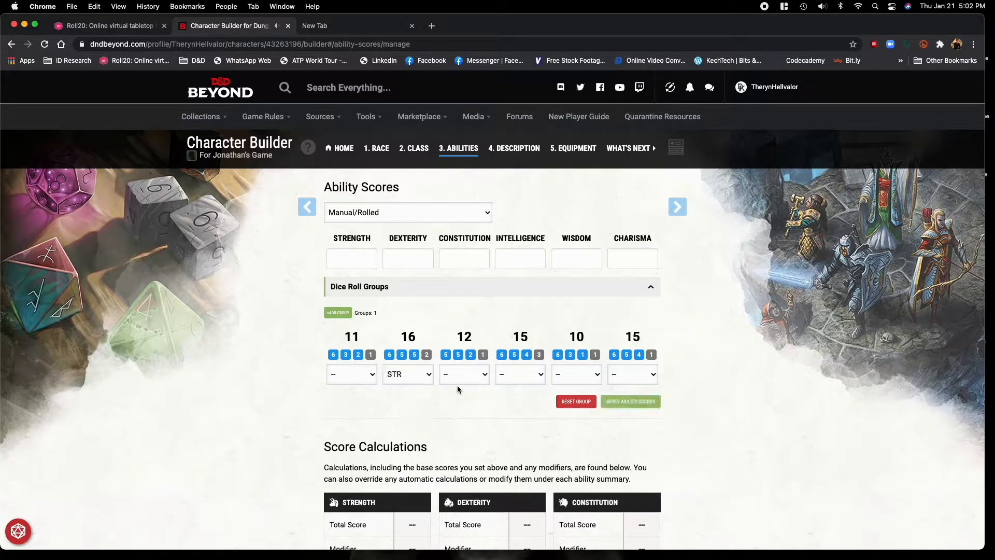
left_click(534, 374)
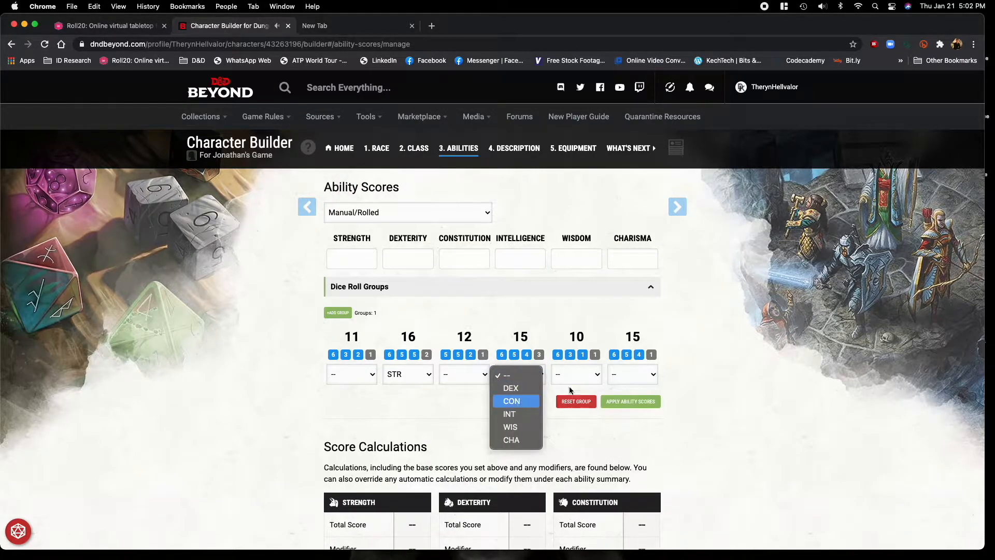
left_click(518, 403)
left_click(655, 375)
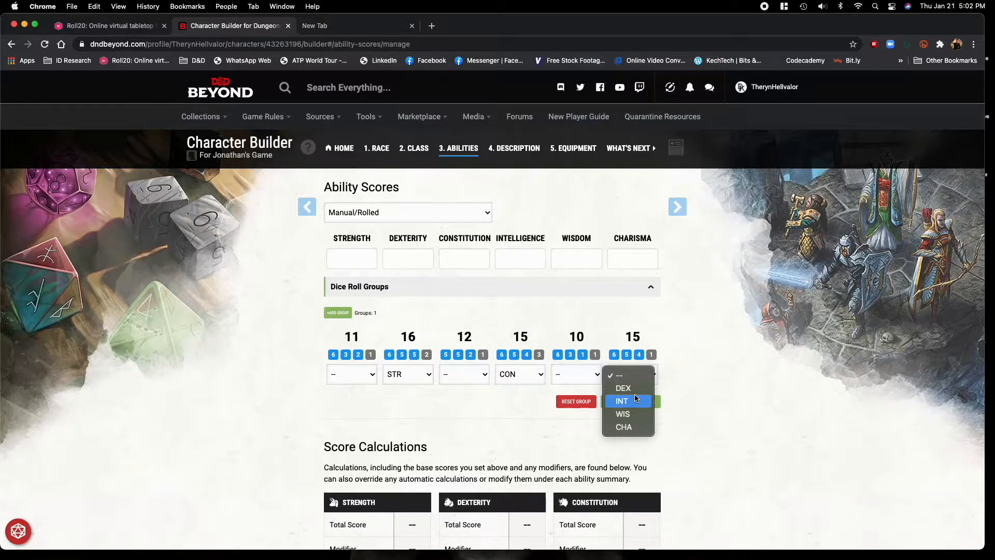
left_click(637, 431)
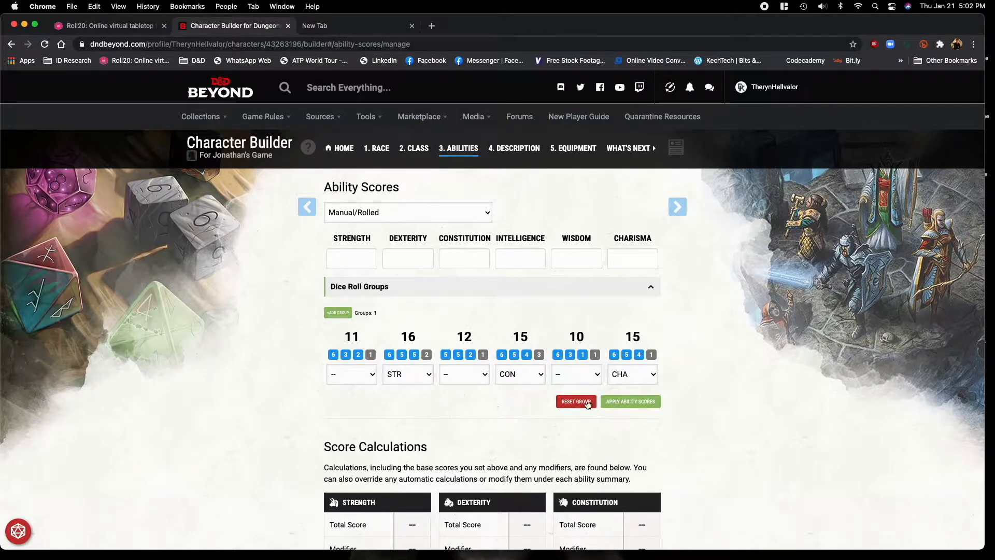
Assign the rolled 10 to Intelligence, 12 to Dexterity and 11 to Wisdom, and apply the ability scores.
left_click(599, 376)
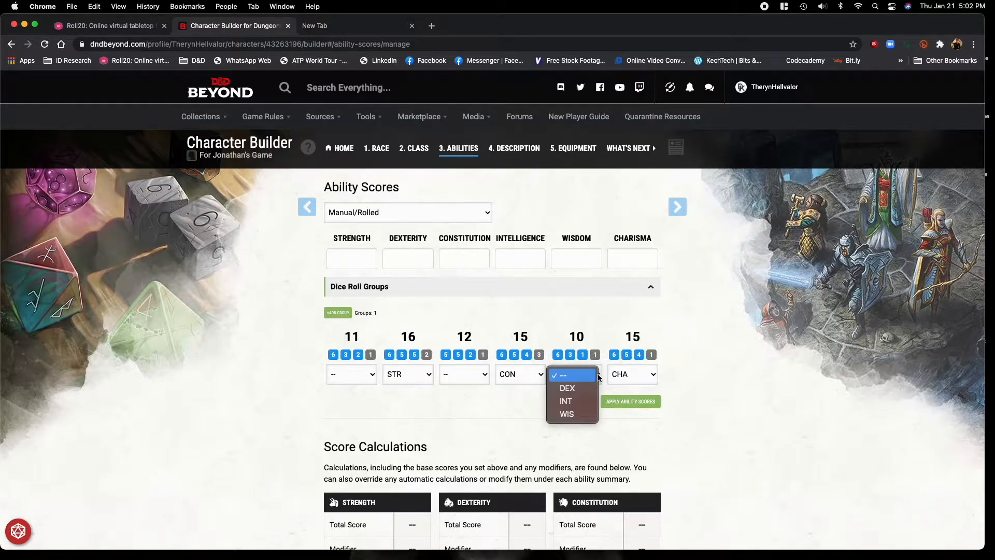
left_click(566, 400)
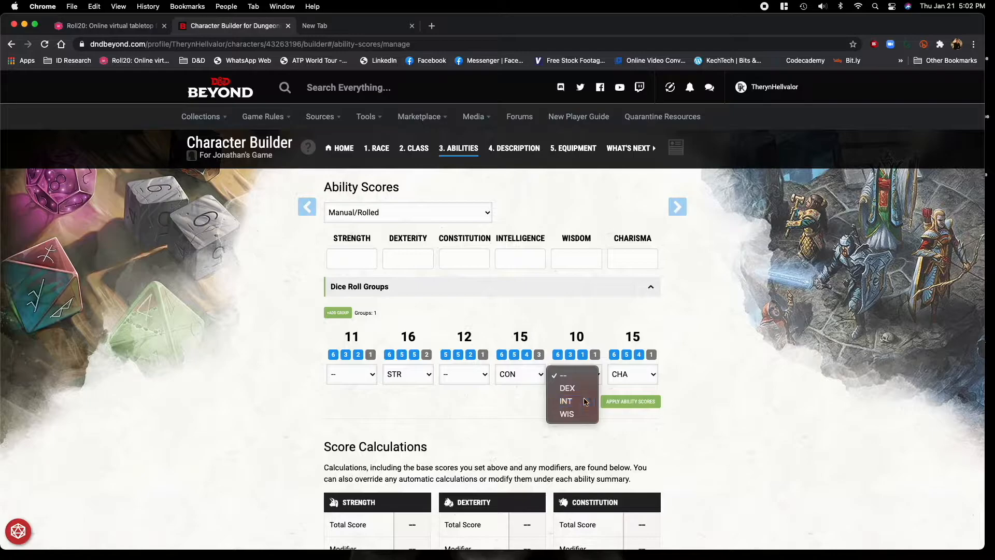
left_click(479, 377)
left_click(478, 394)
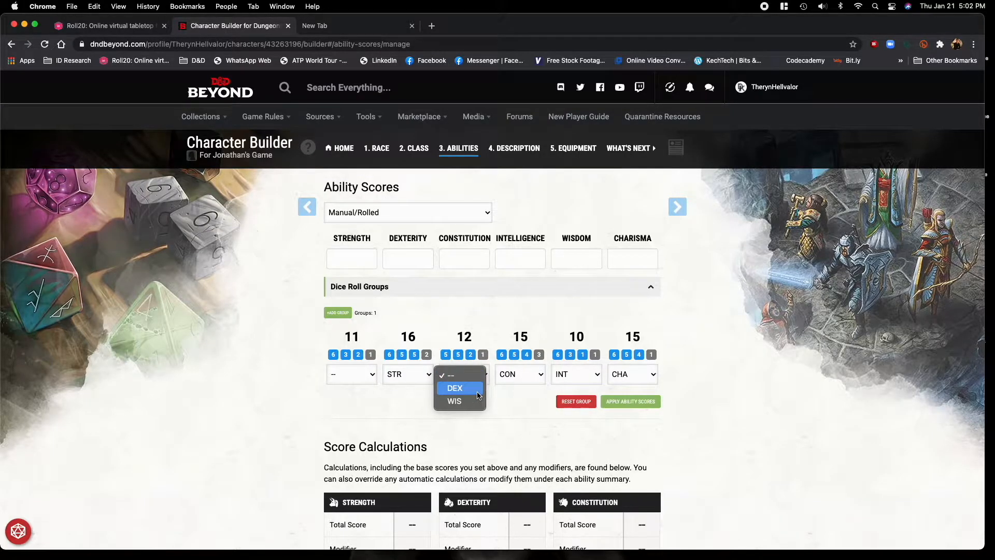
left_click(369, 372)
left_click(363, 390)
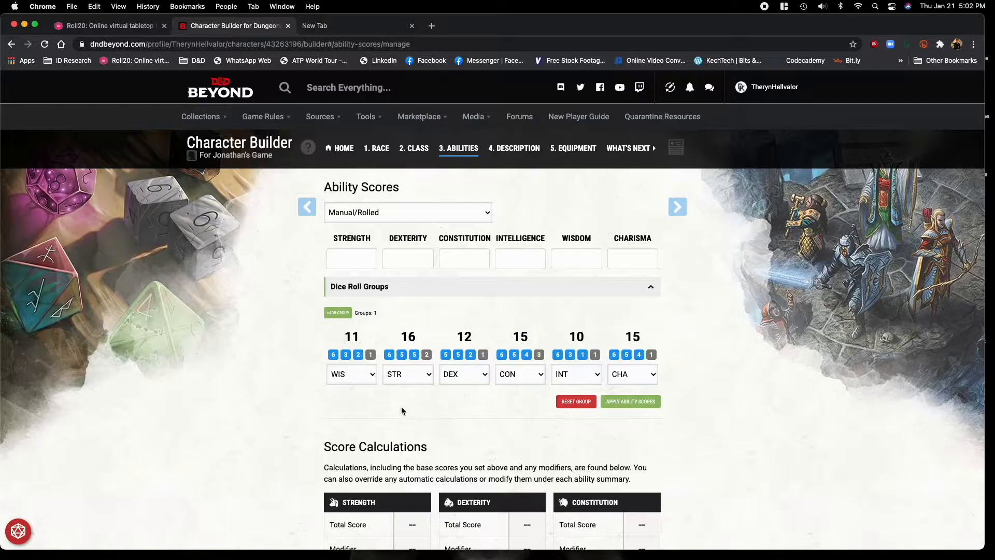
left_click(637, 406)
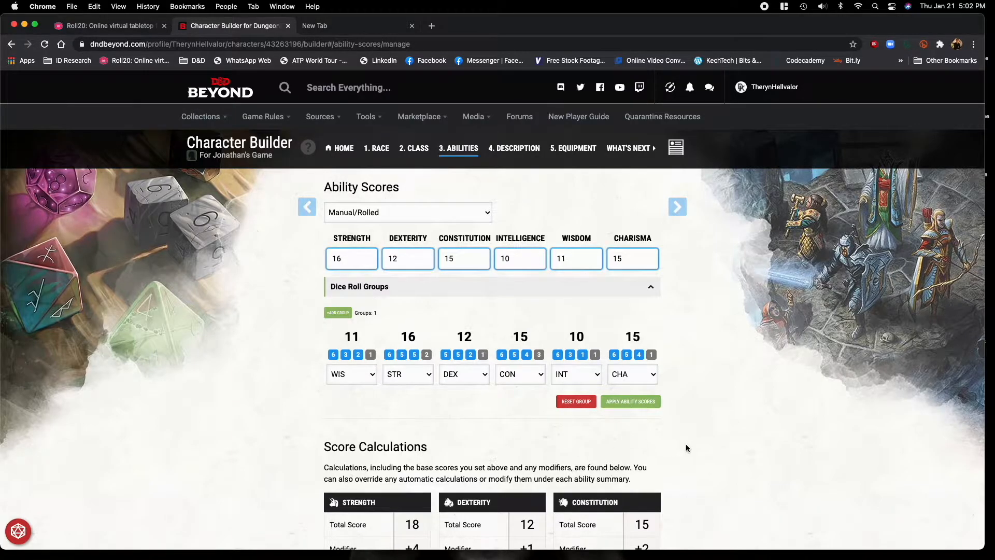
Review the score calculations of all six abilities, including their modifiers and racial bonuses.
scroll(715, 446, "down", 6)
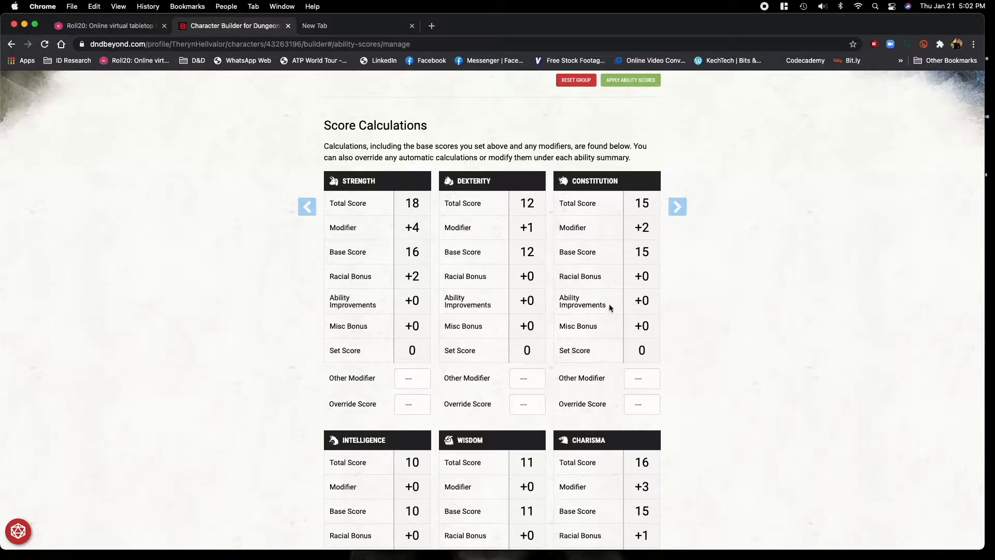
scroll(604, 309, "down", 2)
scroll(605, 309, "down", 2)
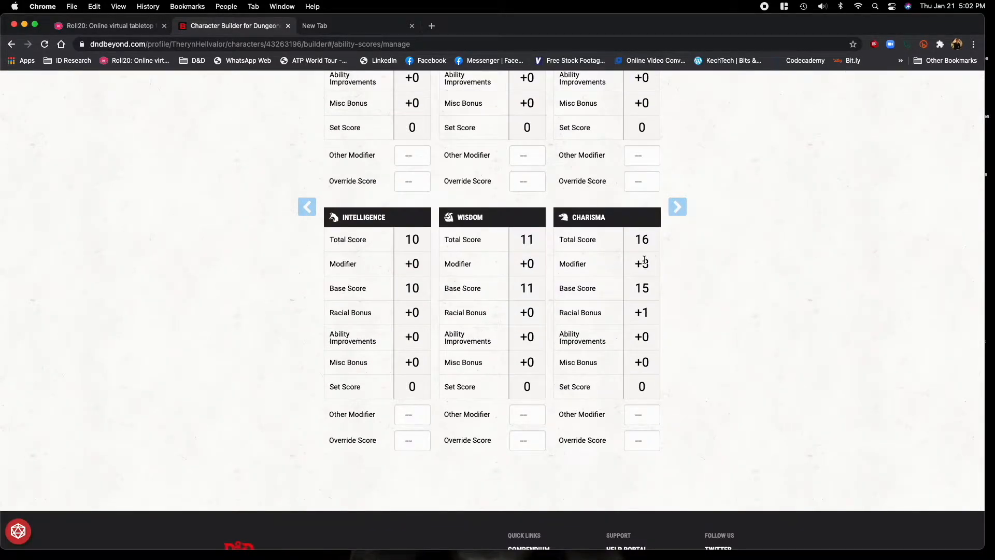
scroll(622, 269, "up", 4)
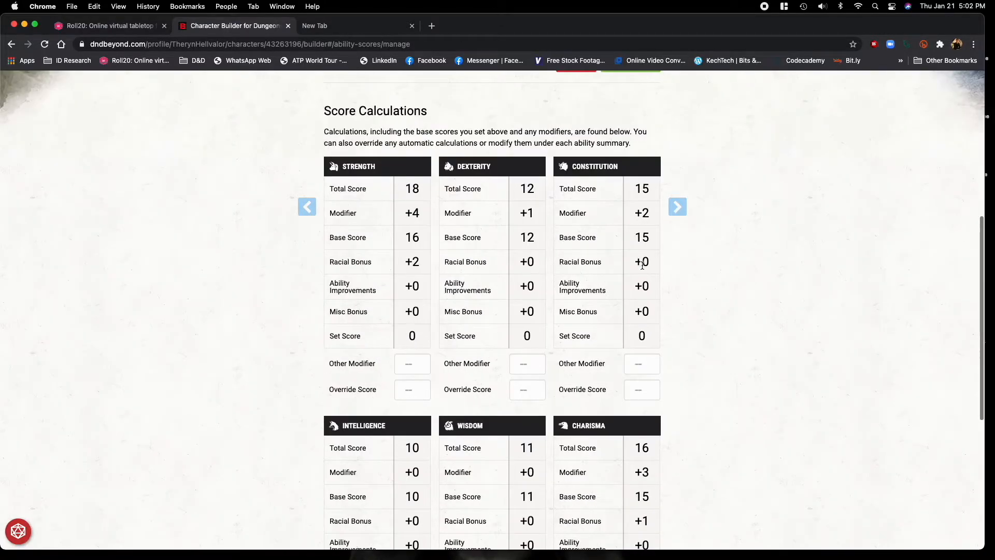
scroll(611, 269, "up", 5)
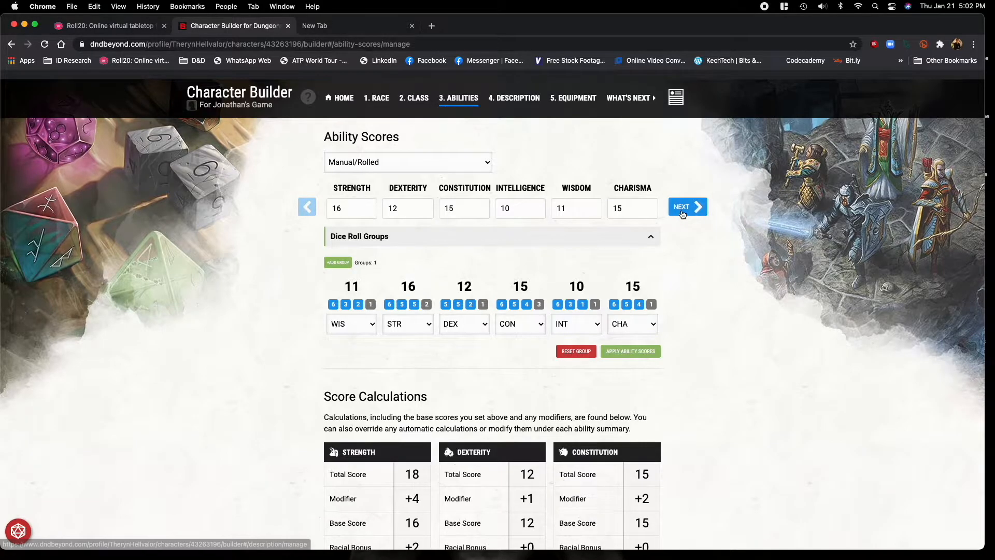
Continue to the character description and choose Haunted One as the background.
left_click(689, 208)
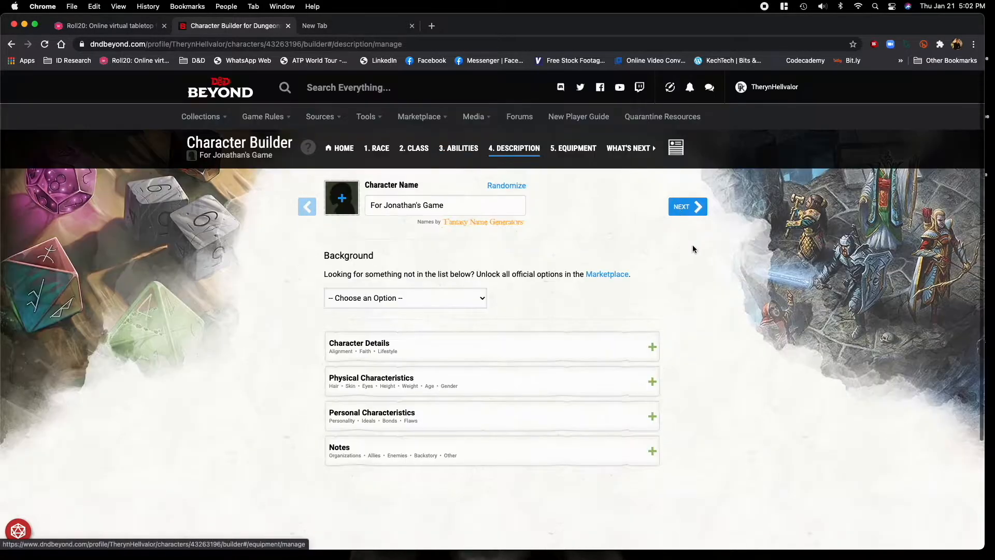
left_click(462, 304)
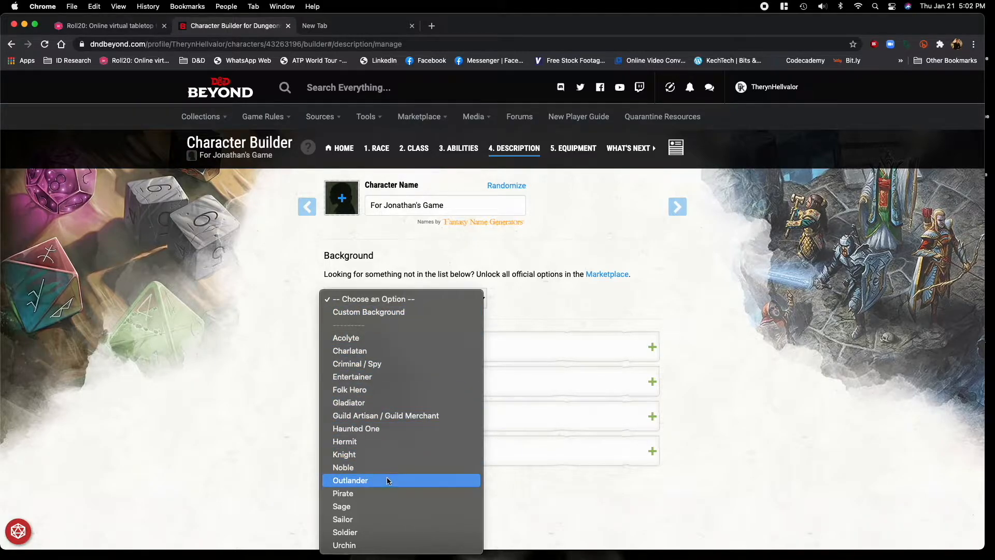
left_click(382, 428)
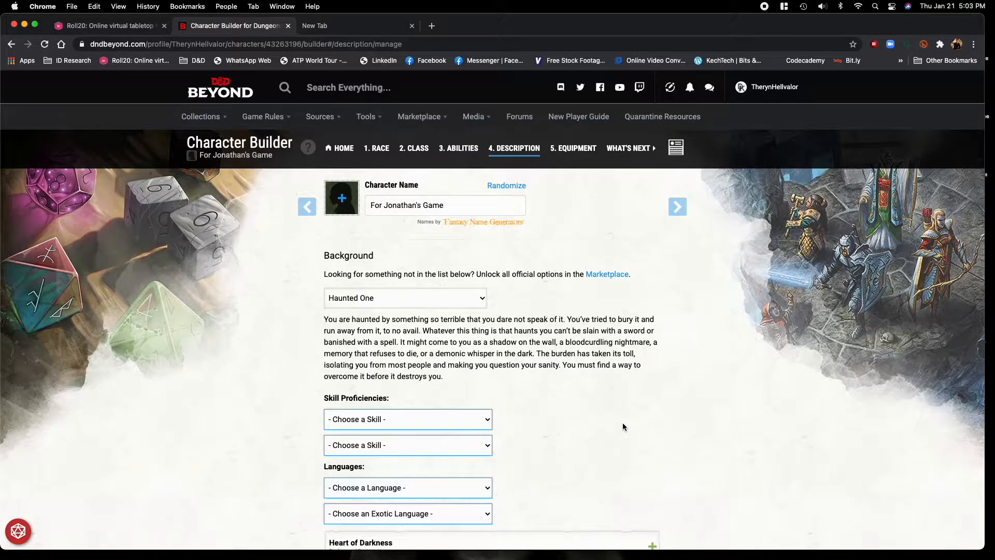
Choose Arcana and Religion as the two skill proficiencies of the Haunted One background.
scroll(618, 422, "down", 5)
left_click(467, 306)
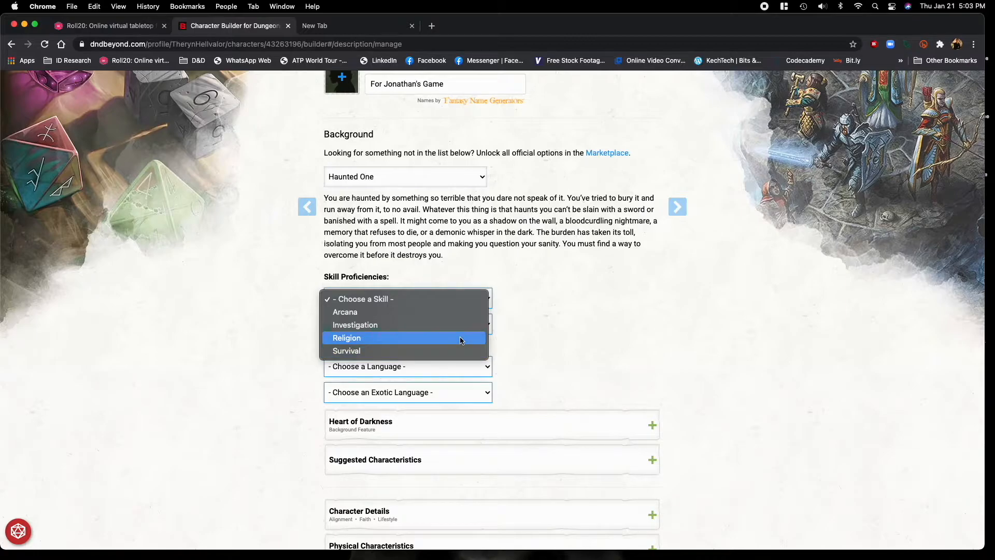
left_click(456, 312)
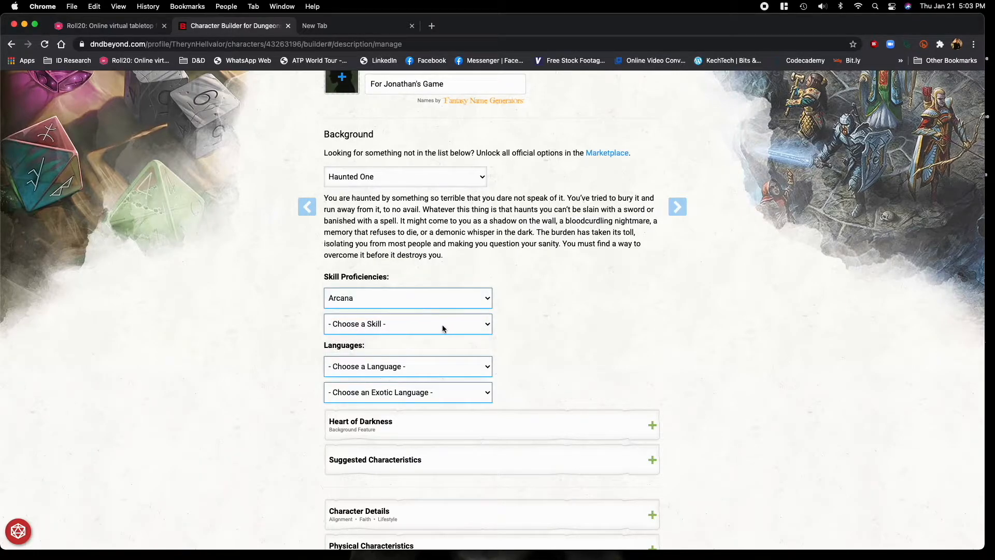
left_click(443, 325)
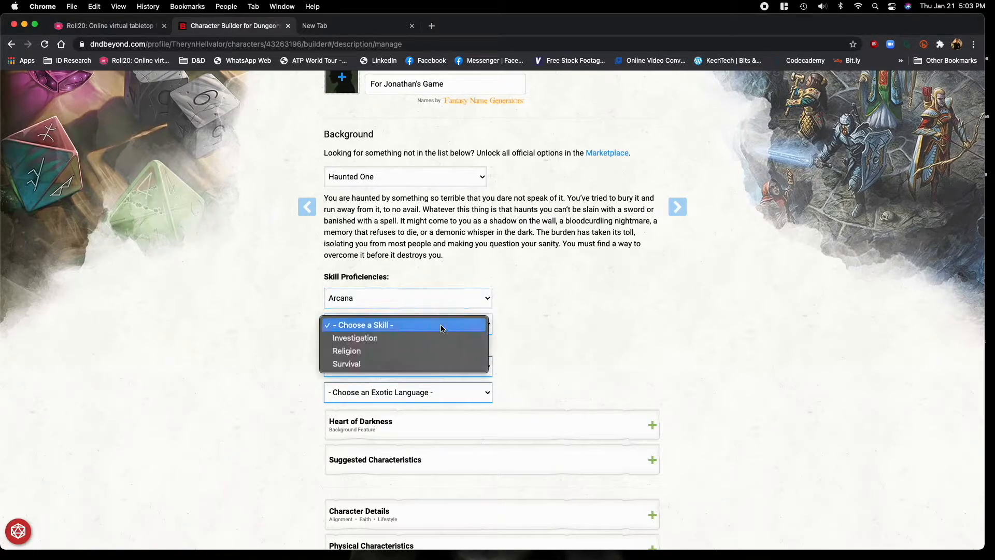
left_click(429, 357)
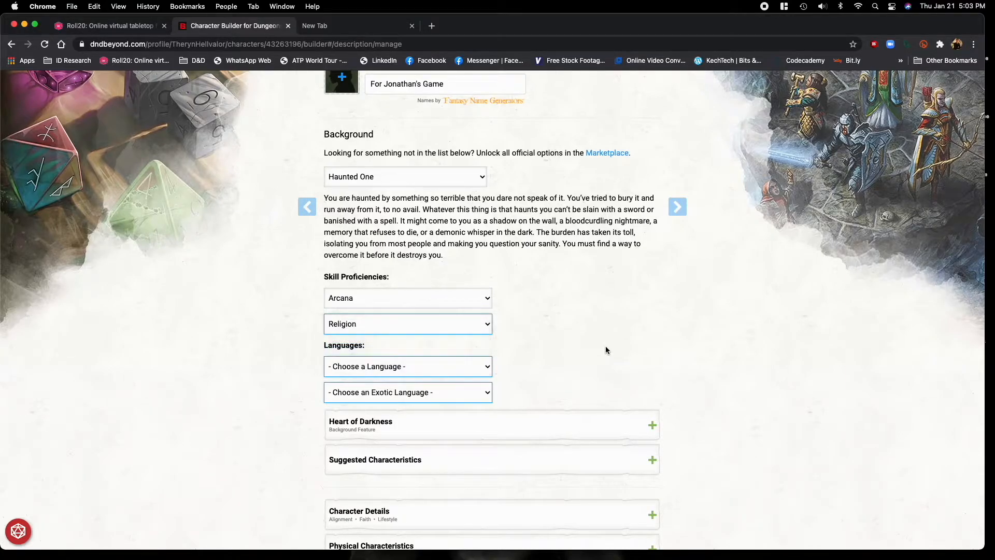
Choose Orc as the background's language and Celestial as its exotic language.
scroll(593, 356, "down", 1)
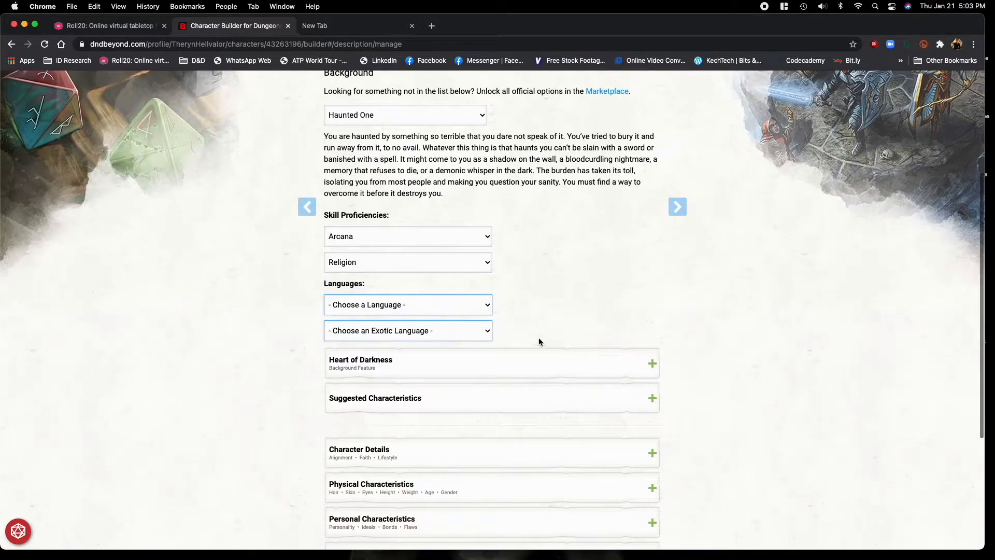
left_click(446, 306)
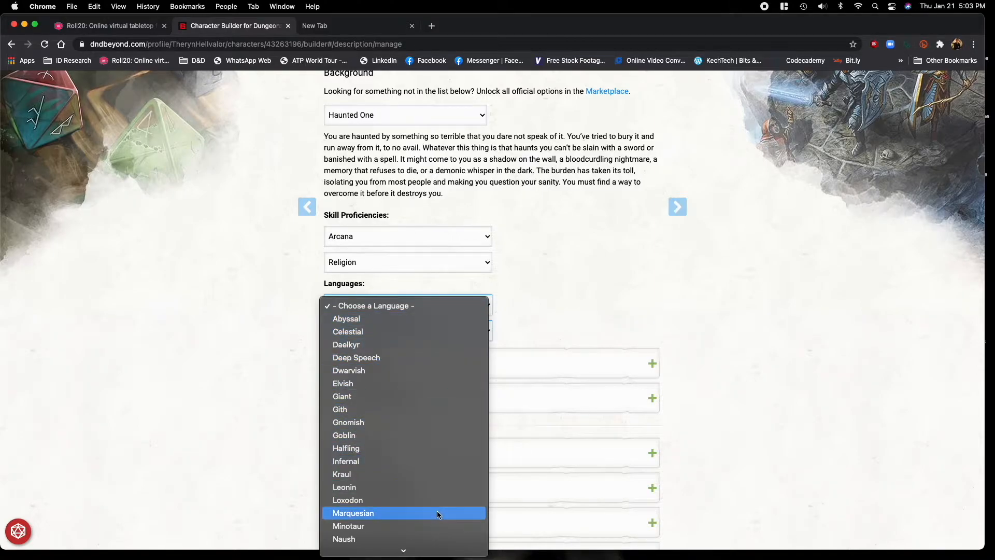
scroll(434, 501, "down", 3)
left_click(421, 459)
left_click(413, 330)
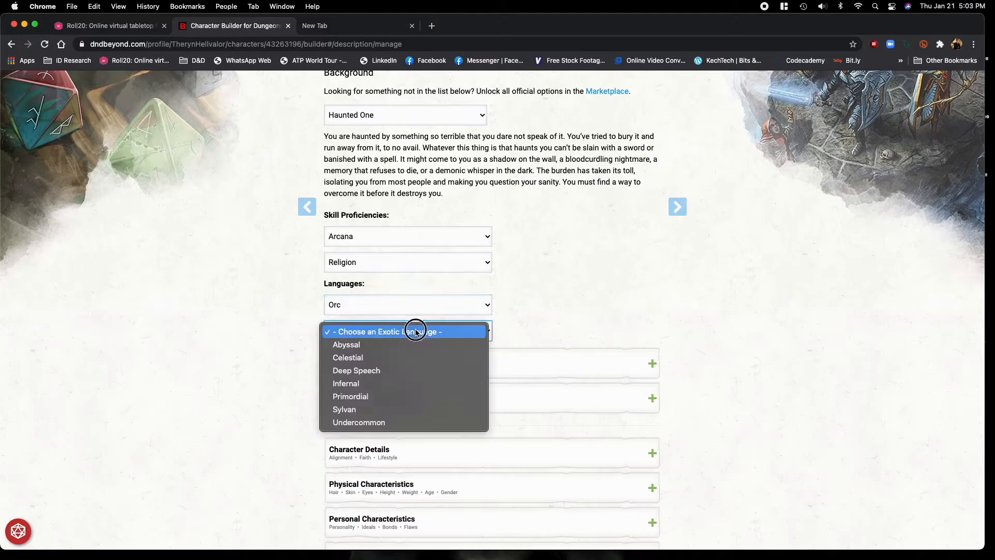
left_click(411, 357)
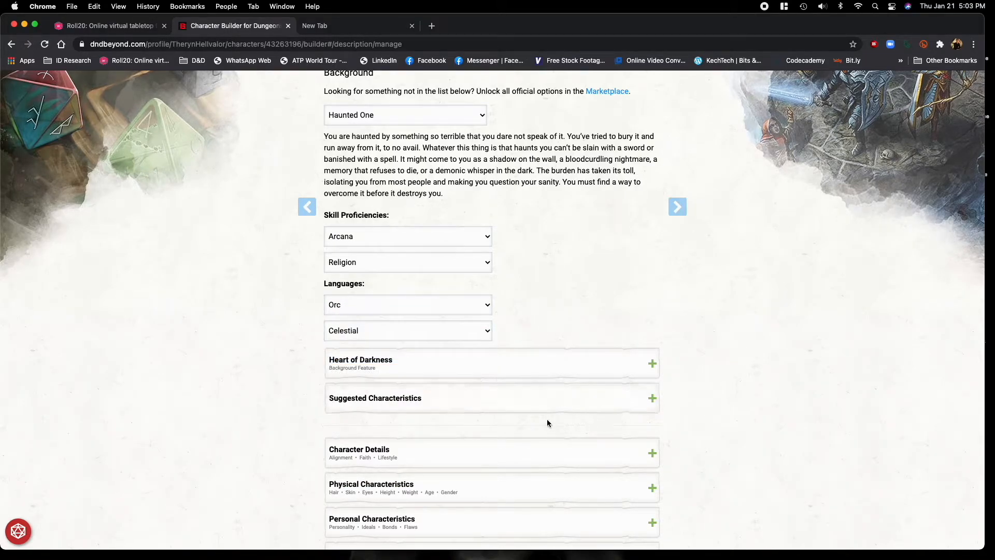
Expand Heart of Darkness and the suggested characteristics, and add personality trait 7, "I refuse to become a victim, and I will not allow others to be victimized.".
left_click(477, 363)
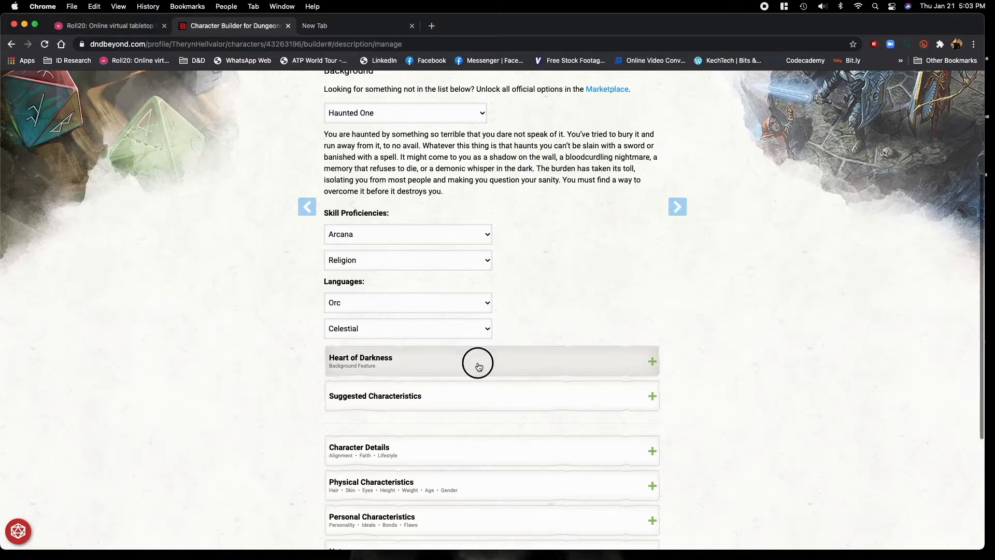
scroll(494, 428, "down", 3)
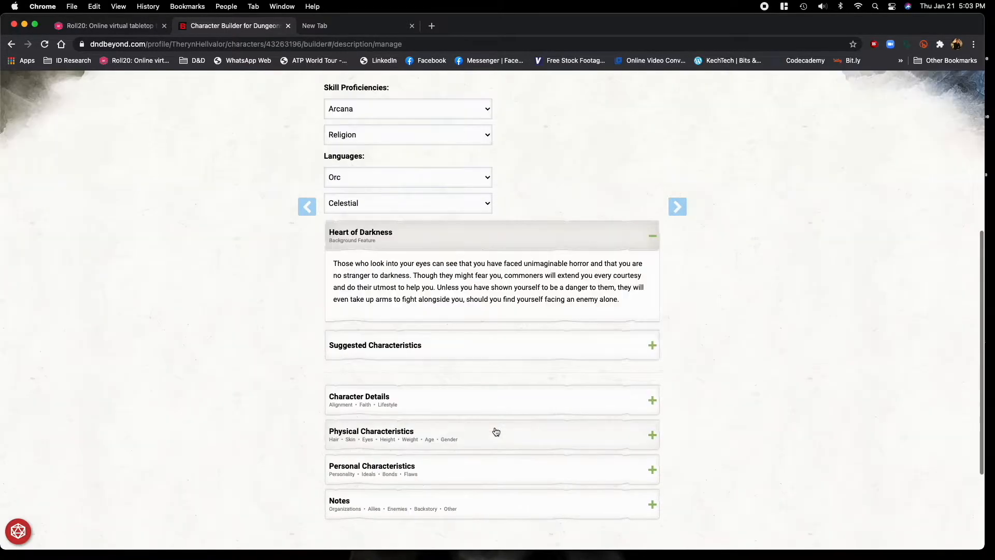
left_click(438, 346)
scroll(518, 399, "down", 3)
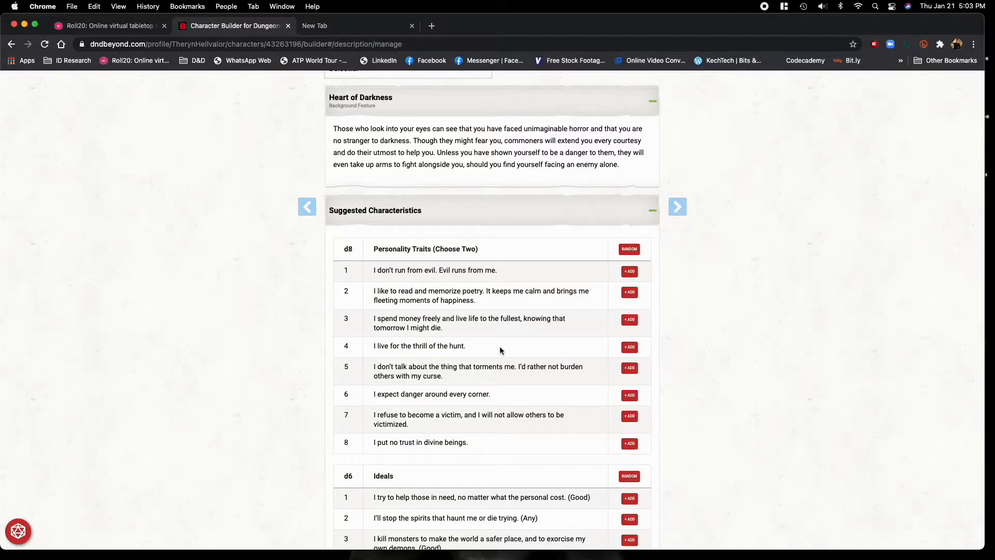
left_click(629, 416)
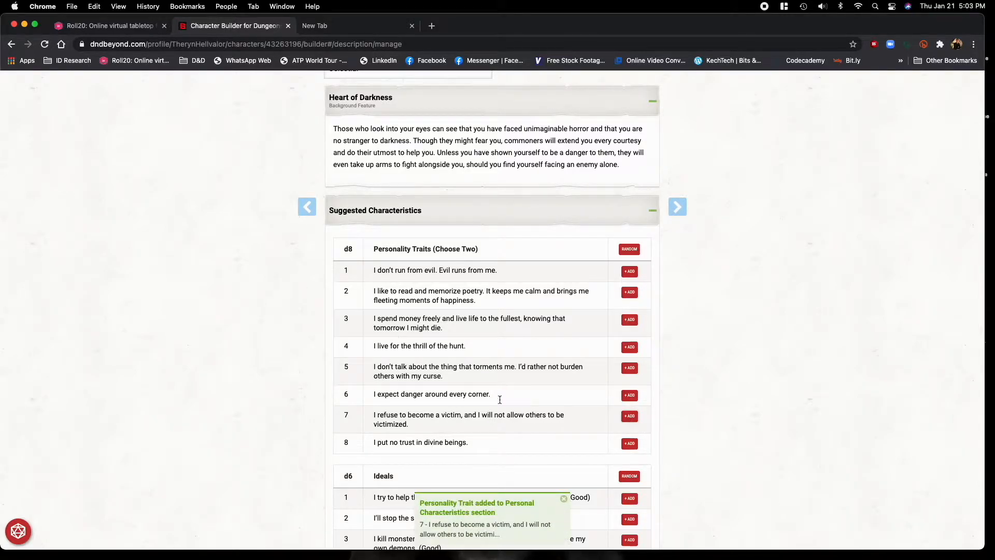
Add ideal 1, "I try to help those in need, no matter what the personal cost," from the suggested characteristics.
scroll(470, 387, "down", 3)
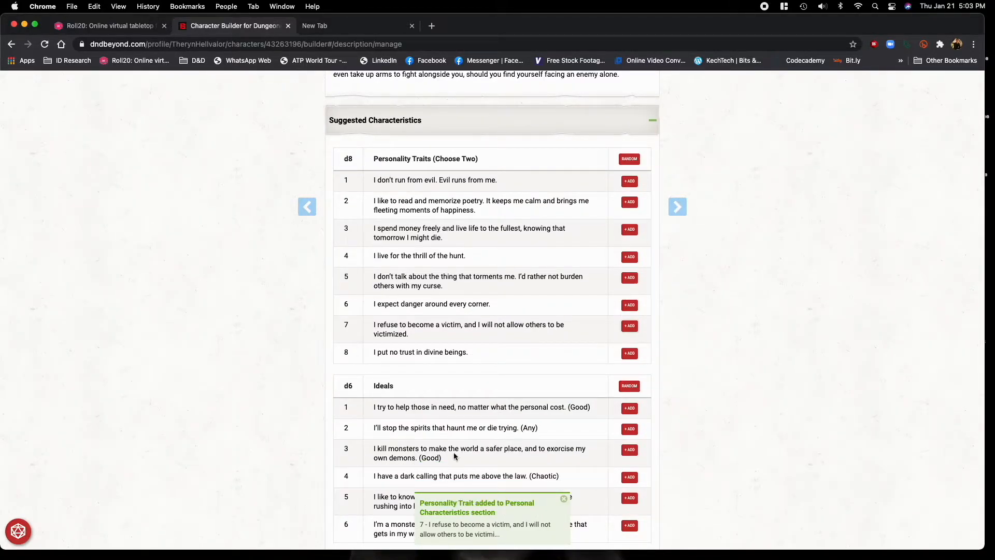
scroll(436, 363, "down", 5)
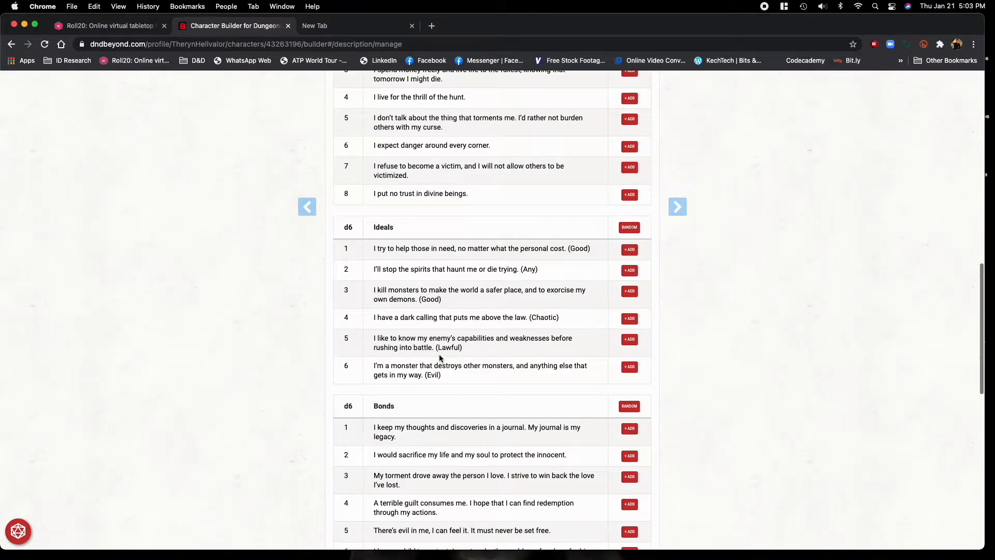
left_click(629, 250)
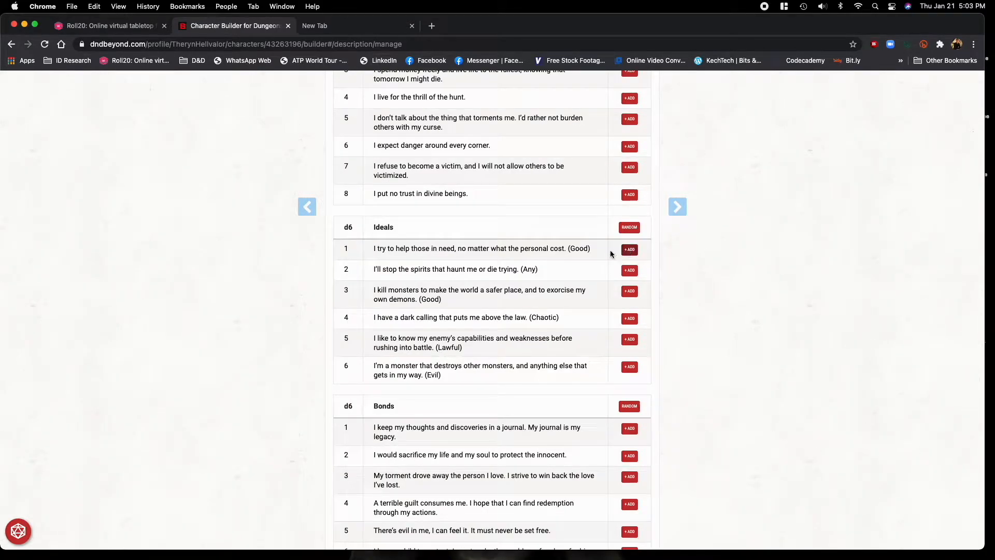
Add bond 5, "There's evil in me, I can feel it," and flaw 2, "I assume the worst in people.".
scroll(514, 351, "down", 2)
scroll(513, 353, "down", 4)
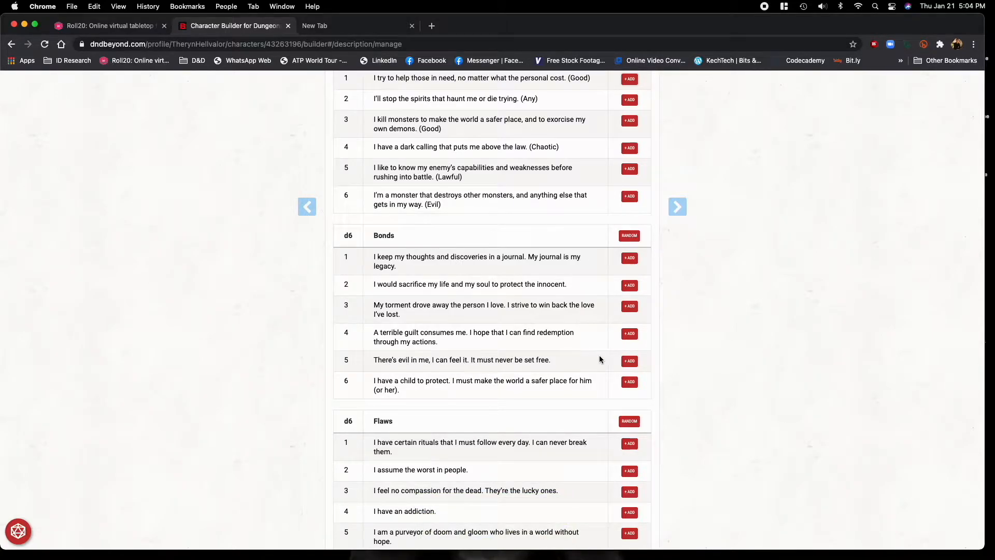
left_click(629, 361)
scroll(441, 375, "down", 3)
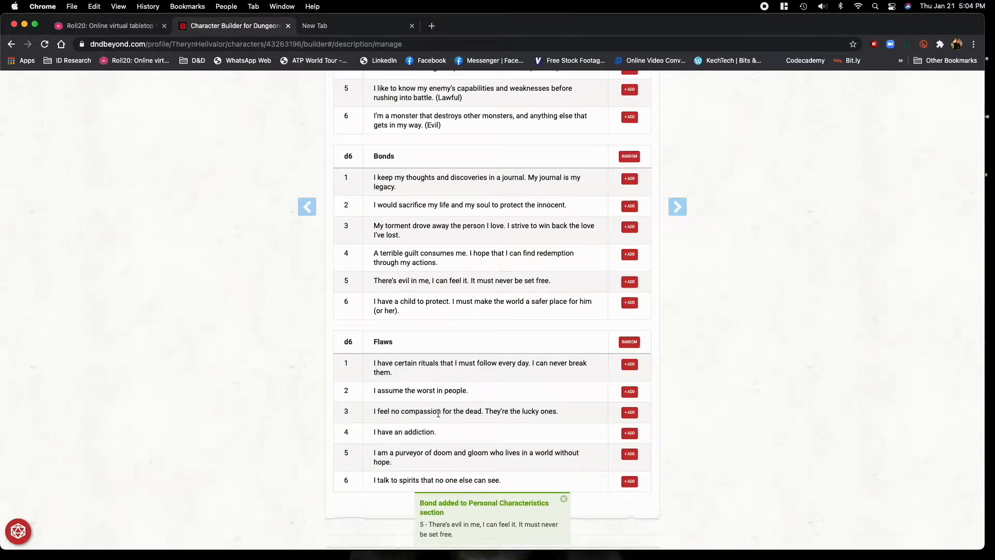
scroll(476, 407, "down", 1)
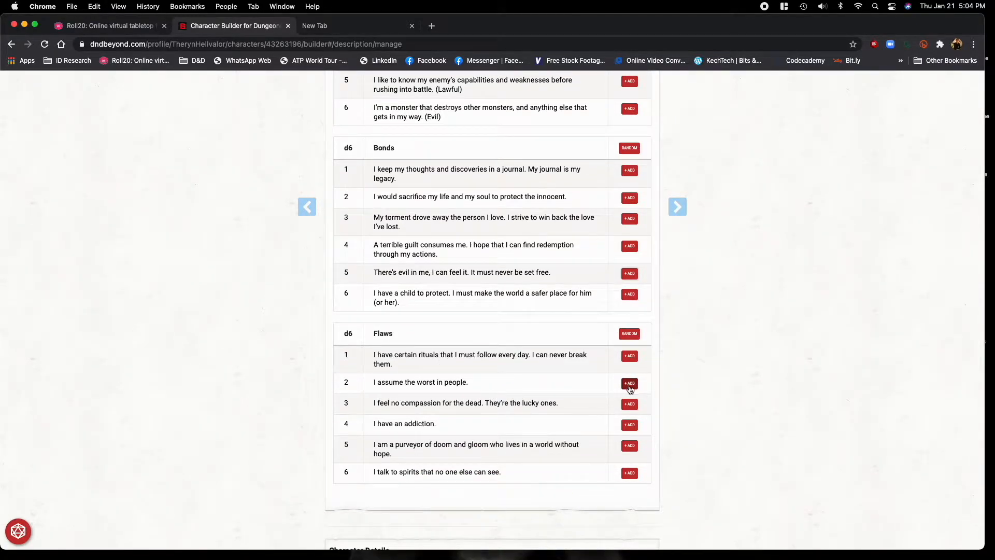
left_click(630, 384)
Continue to the equipment stage and choose starting equipment instead of gold.
scroll(732, 371, "up", 15)
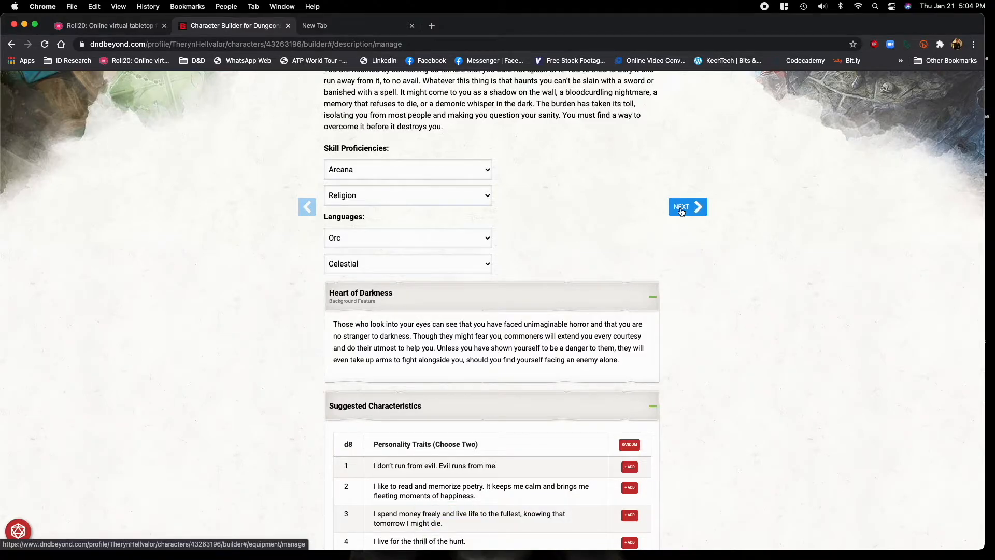
scroll(682, 211, "up", 5)
left_click(689, 207)
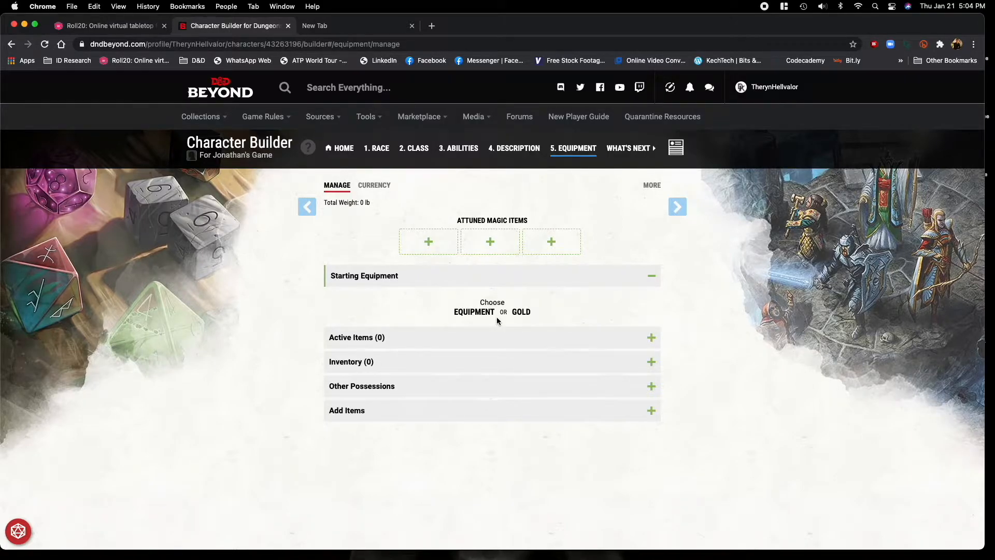
left_click(471, 313)
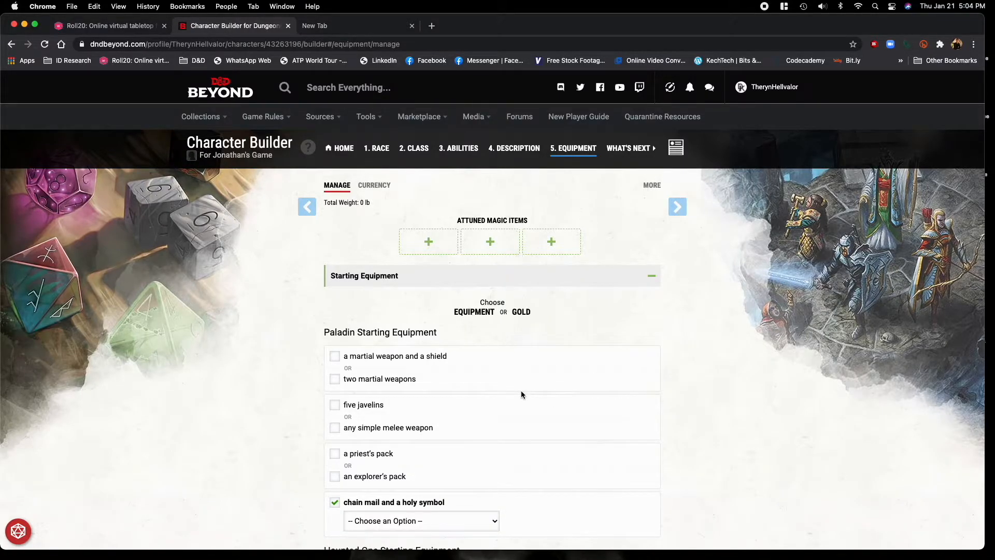
Select a martial weapon and a shield as Paladin starting equipment, with Longsword as the weapon.
scroll(588, 355, "down", 2)
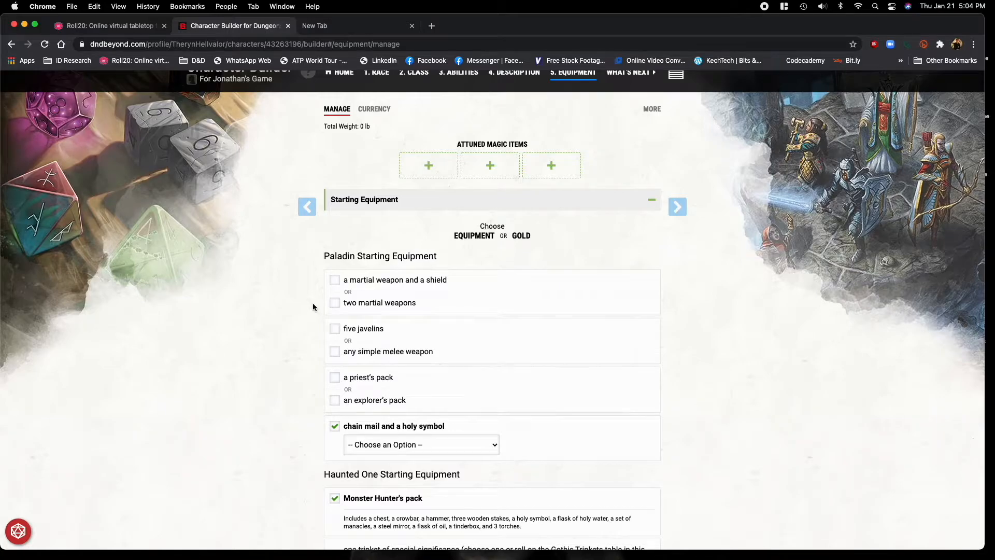
left_click(335, 281)
left_click(394, 299)
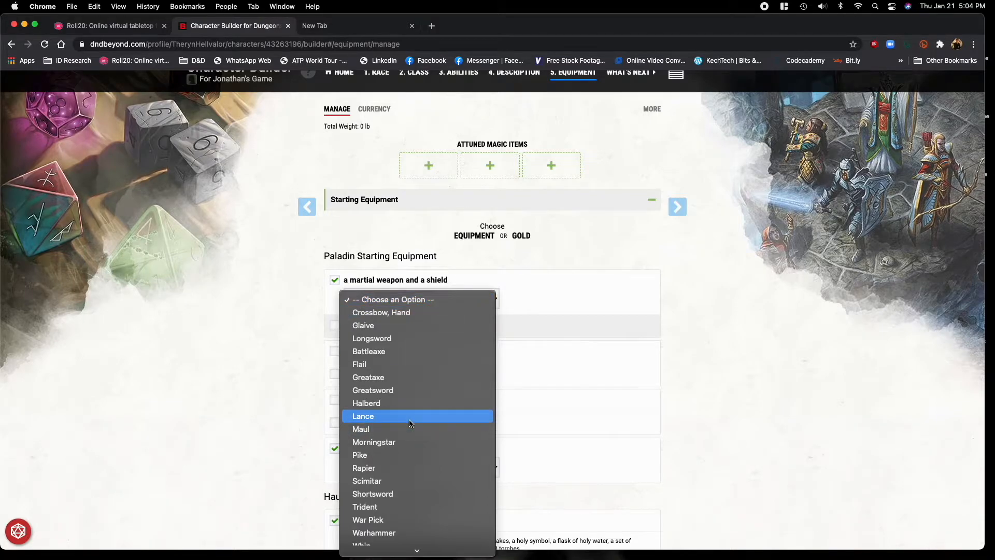
scroll(412, 418, "down", 3)
scroll(414, 421, "down", 1)
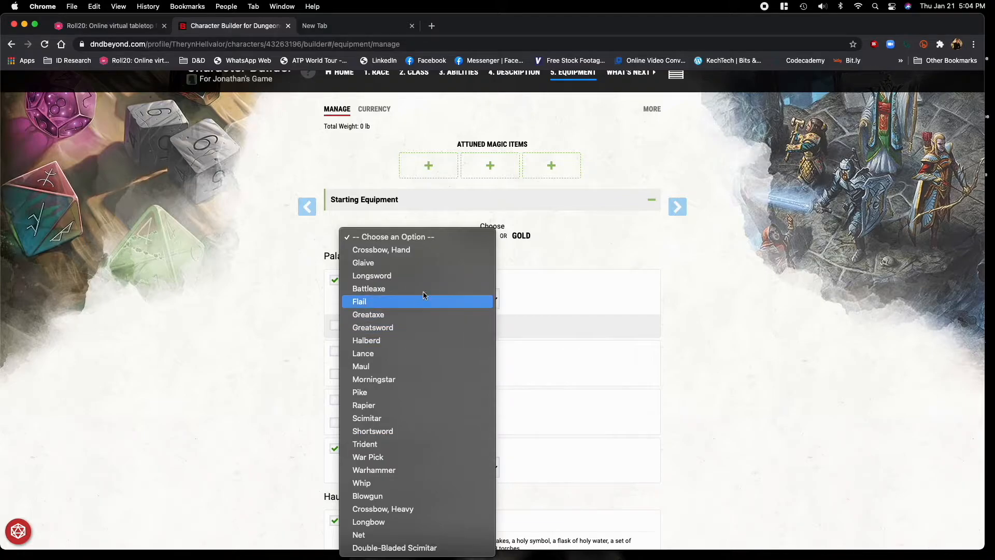
left_click(421, 275)
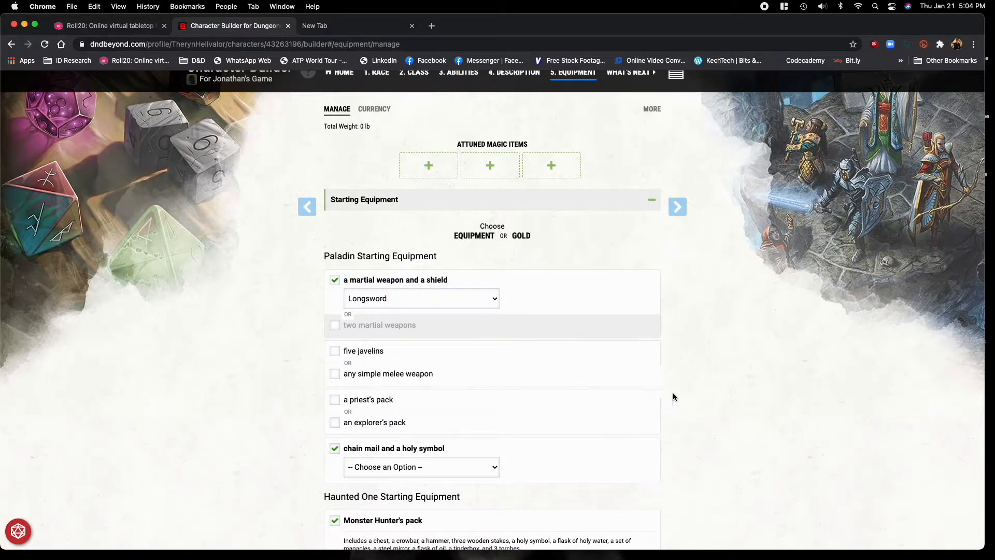
Select the simple melee weapon option instead of five javelins, and choose Dagger.
left_click(336, 376)
left_click(414, 398)
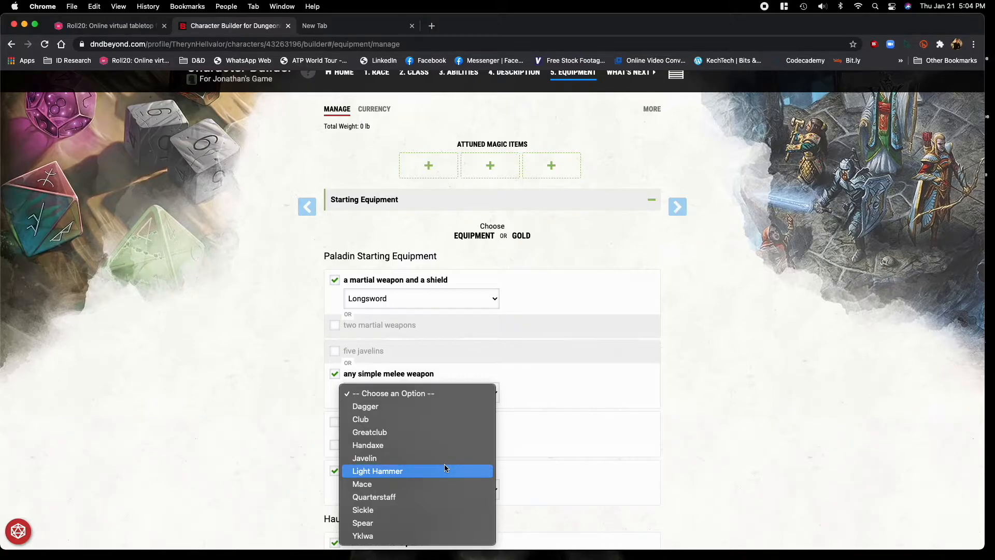
left_click(415, 411)
Compare the contents of the explorer's pack and the priest's pack, and select the explorer's pack.
scroll(305, 424, "down", 3)
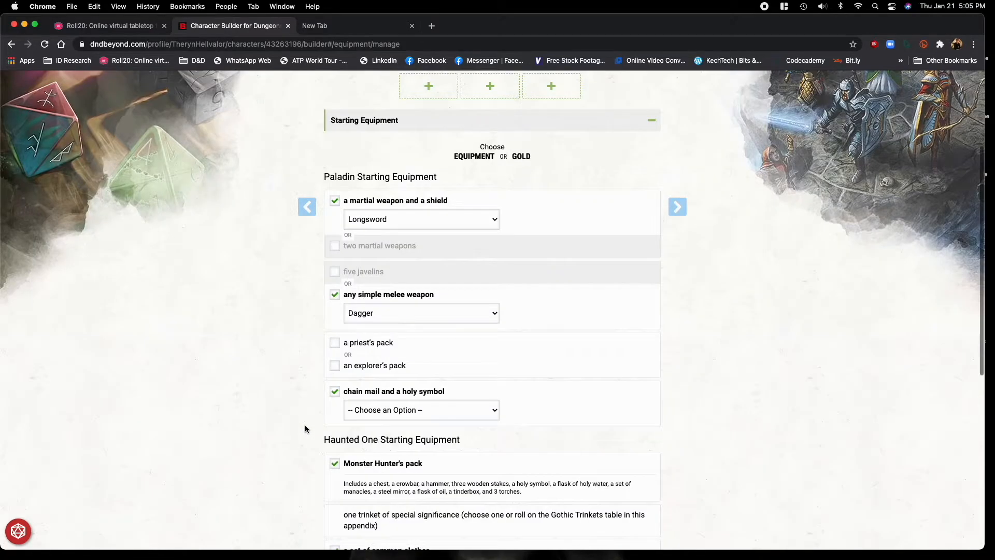
left_click(335, 368)
left_click(335, 368)
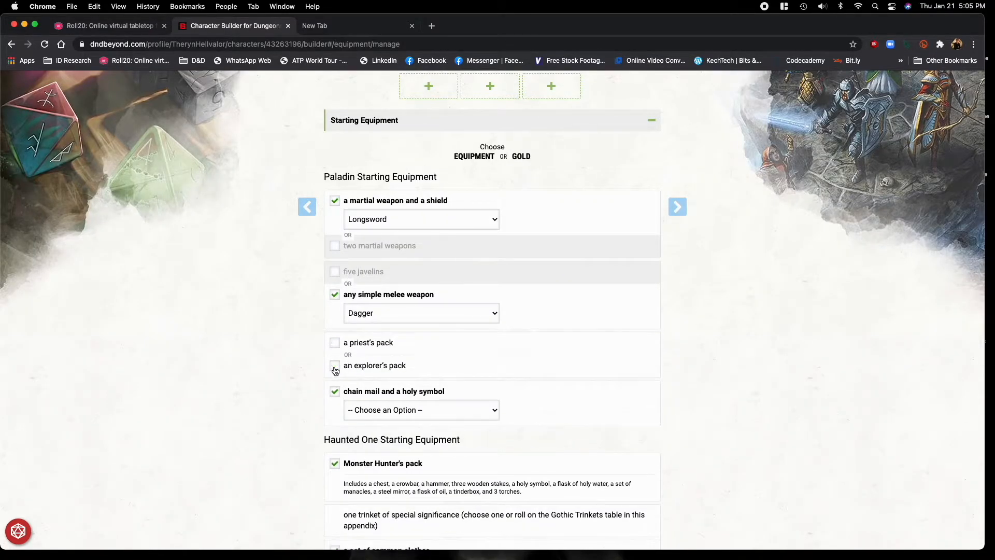
left_click(335, 342)
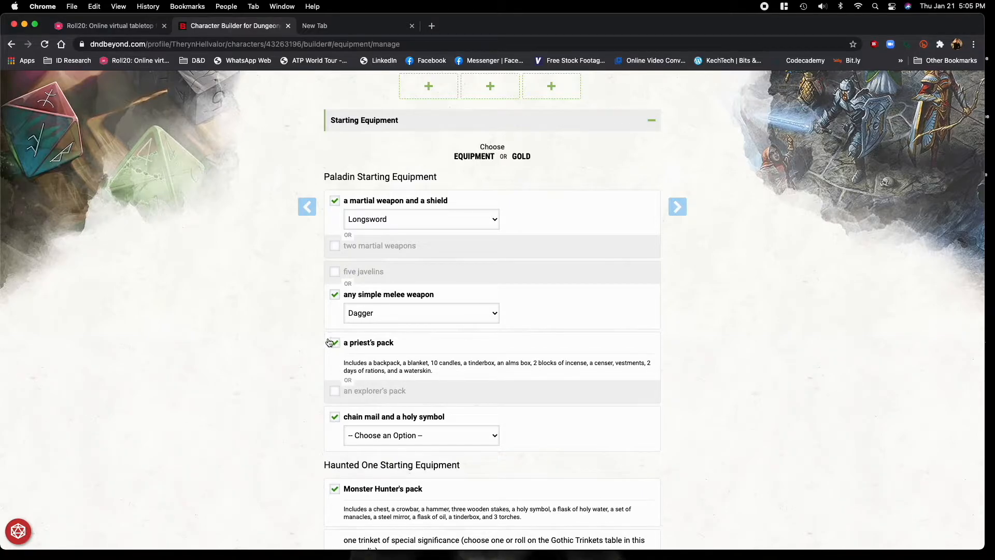
left_click(335, 342)
left_click(335, 366)
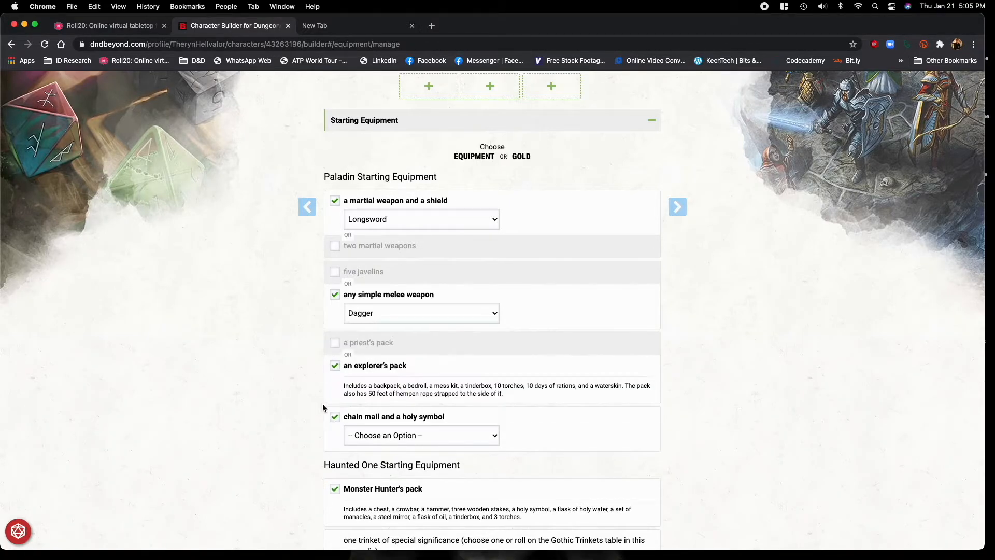
Choose Amulet as the holy symbol that comes with the chain mail.
scroll(580, 424, "down", 5)
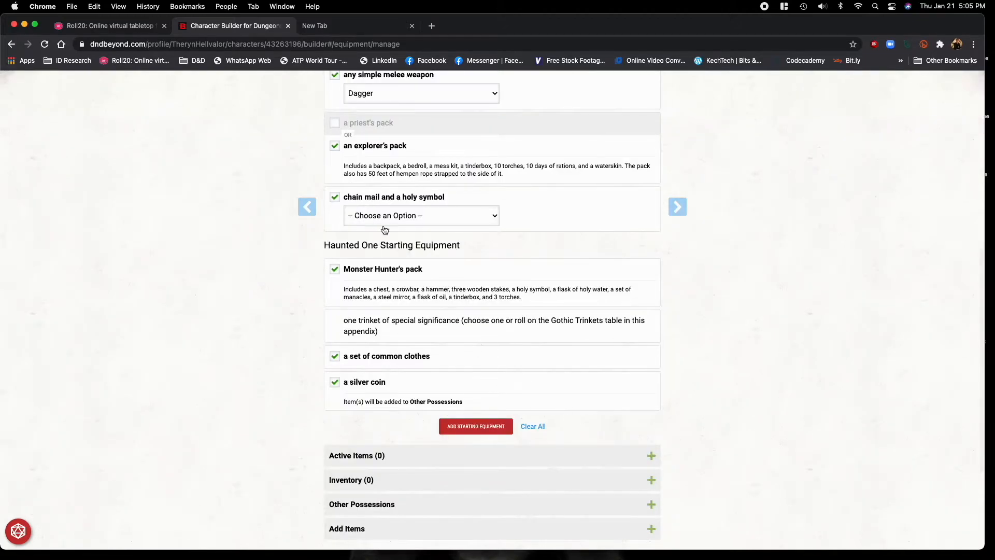
left_click(392, 217)
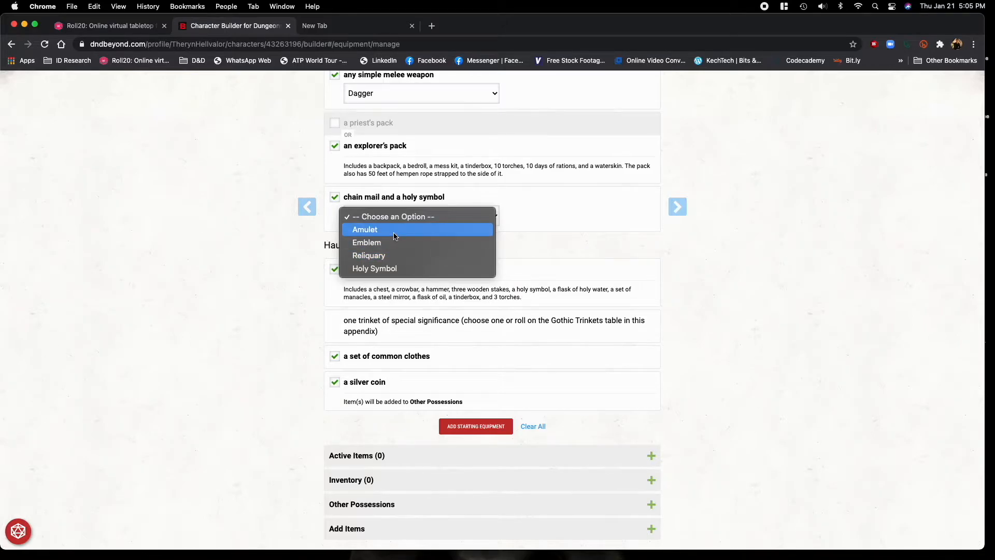
left_click(395, 236)
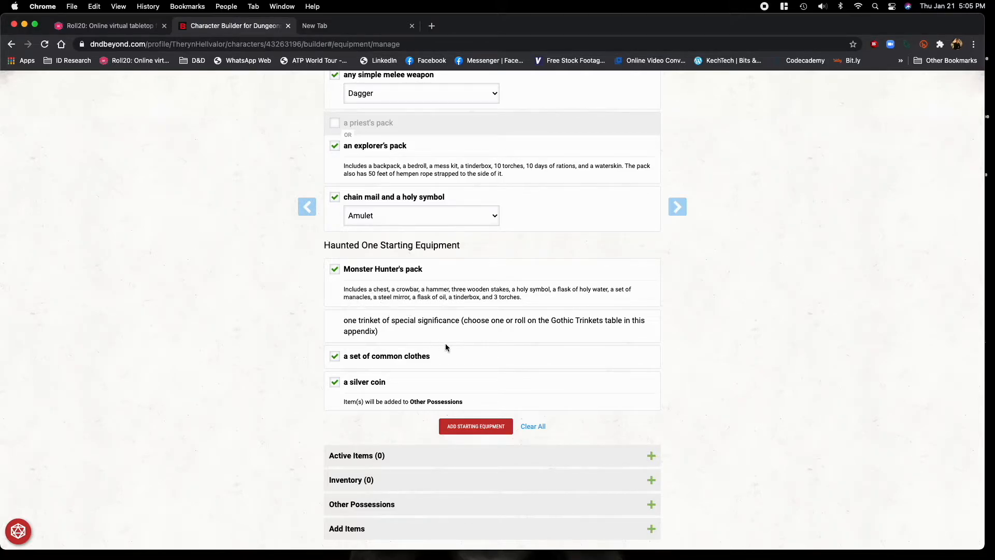
Review the Haunted One starting equipment and add all selected starting equipment to the character's inventory.
scroll(446, 347, "down", 1)
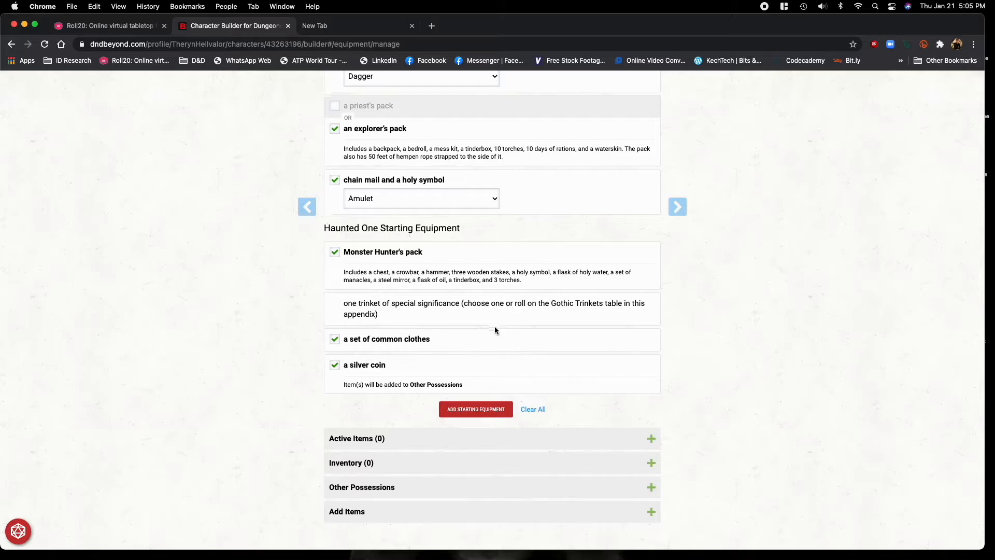
scroll(493, 329, "down", 2)
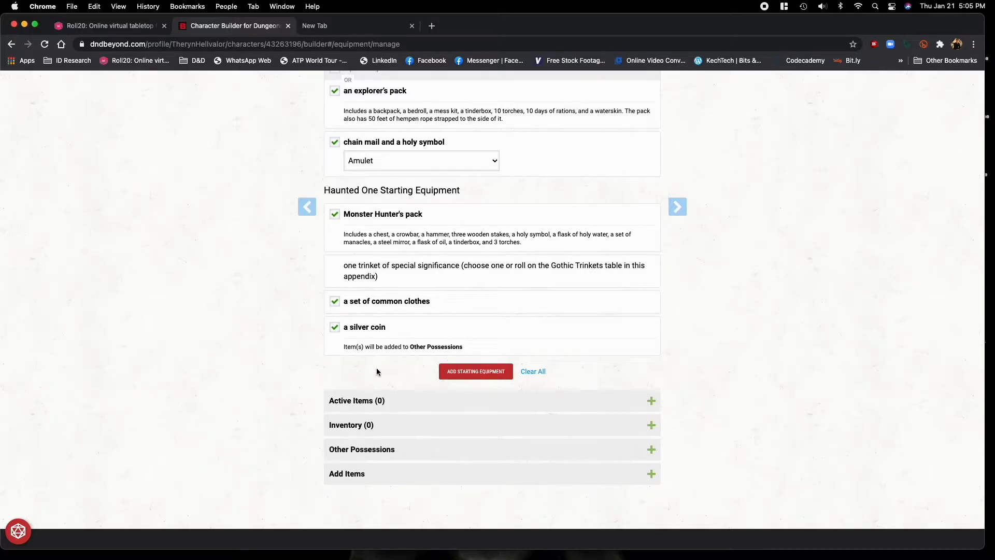
left_click(449, 377)
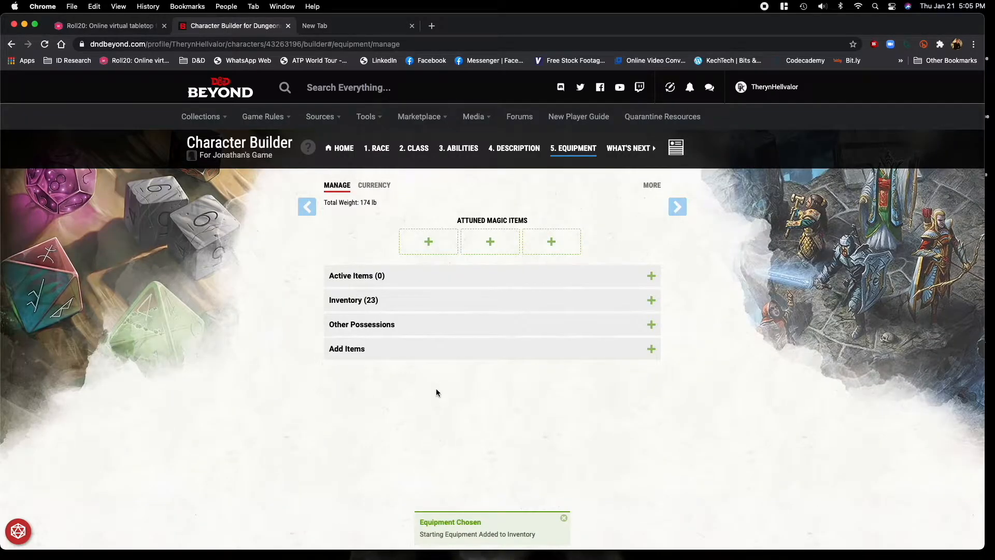
Look through the character's other possessions, the catalogue of items that can be added, and the currency amounts.
left_click(396, 329)
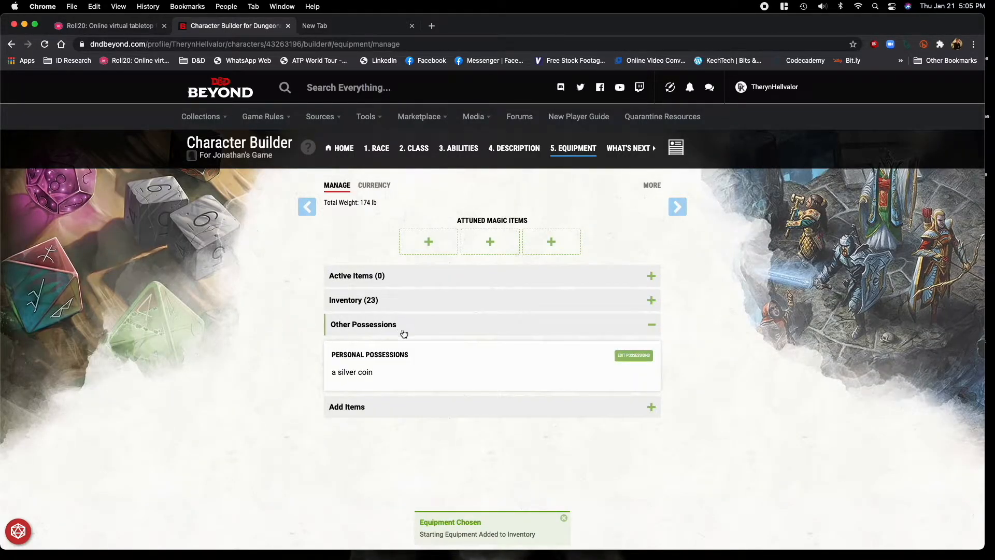
left_click(433, 331)
left_click(405, 351)
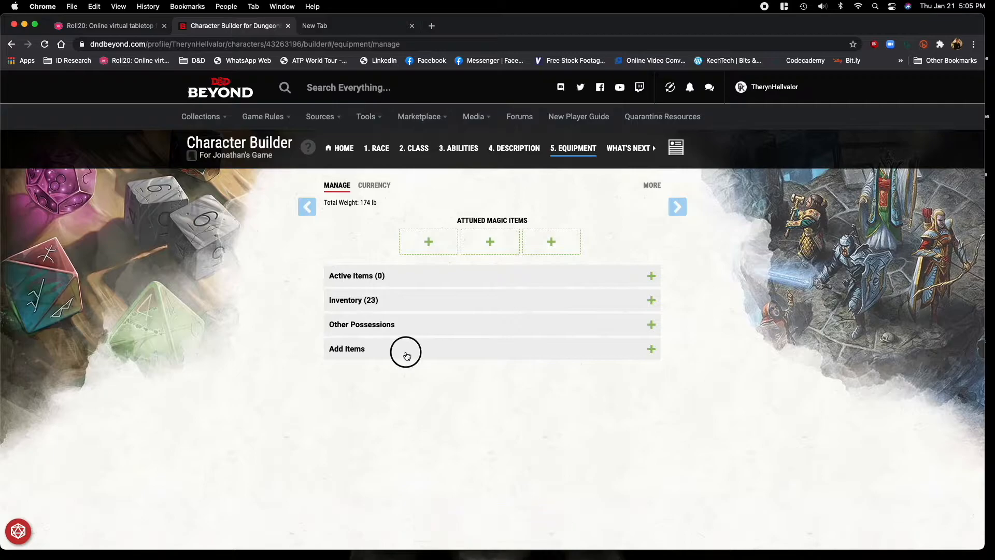
scroll(691, 450, "down", 3)
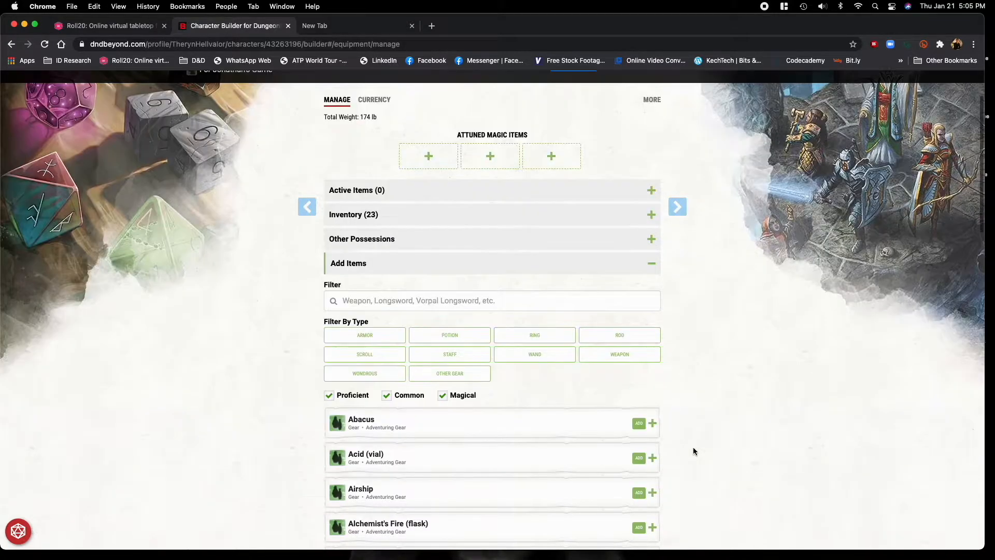
left_click(493, 265)
scroll(654, 355, "up", 3)
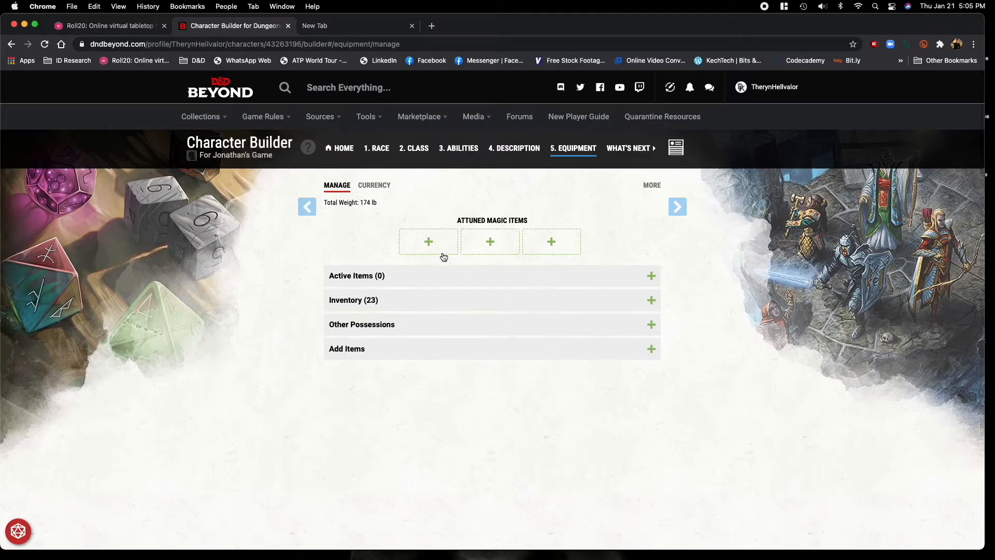
left_click(392, 192)
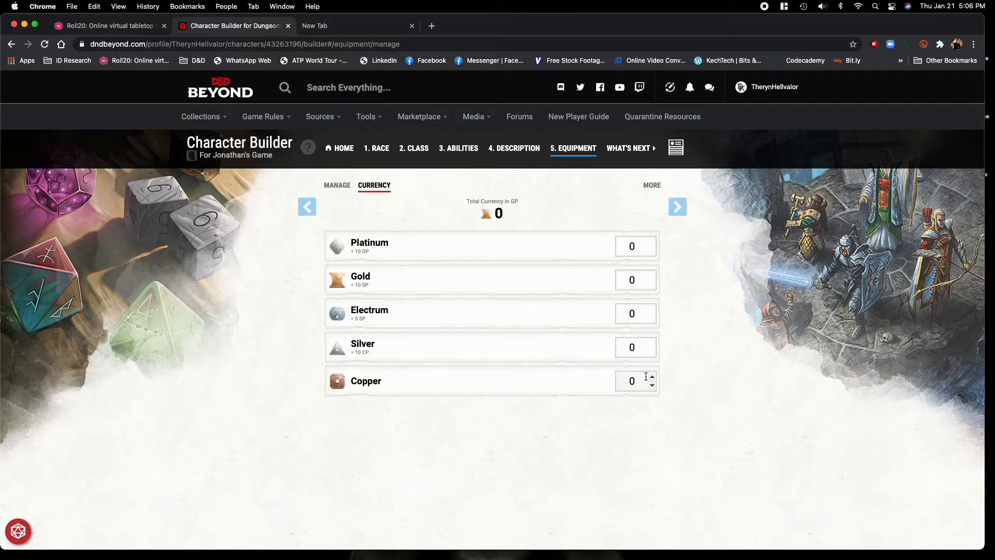
Finish the equipment stage of the builder and open the character sheet.
left_click(678, 207)
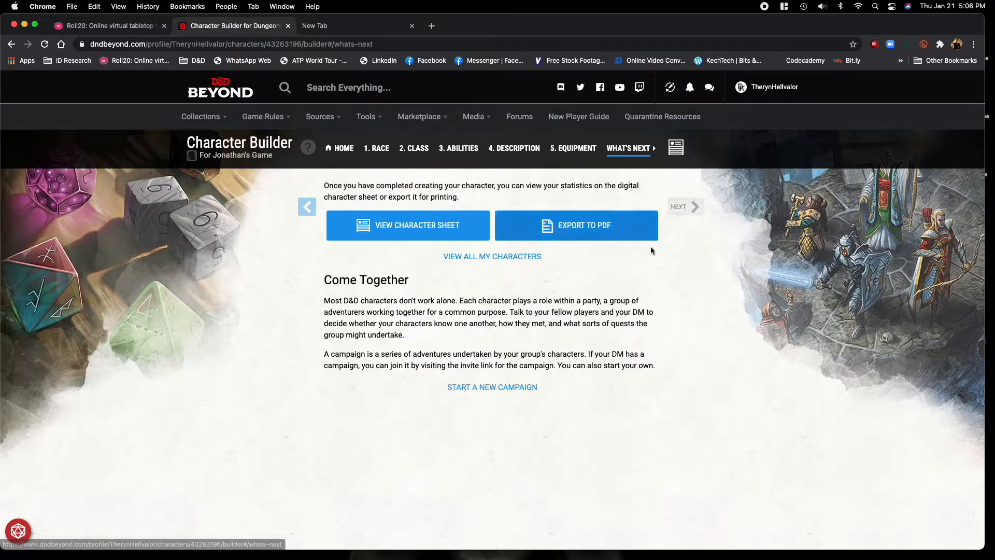
left_click(392, 233)
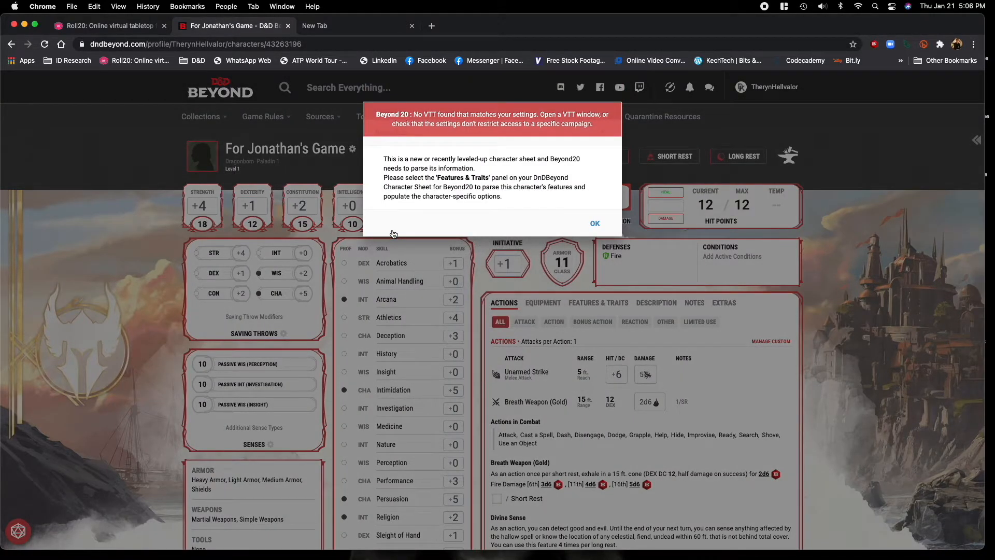
left_click(595, 224)
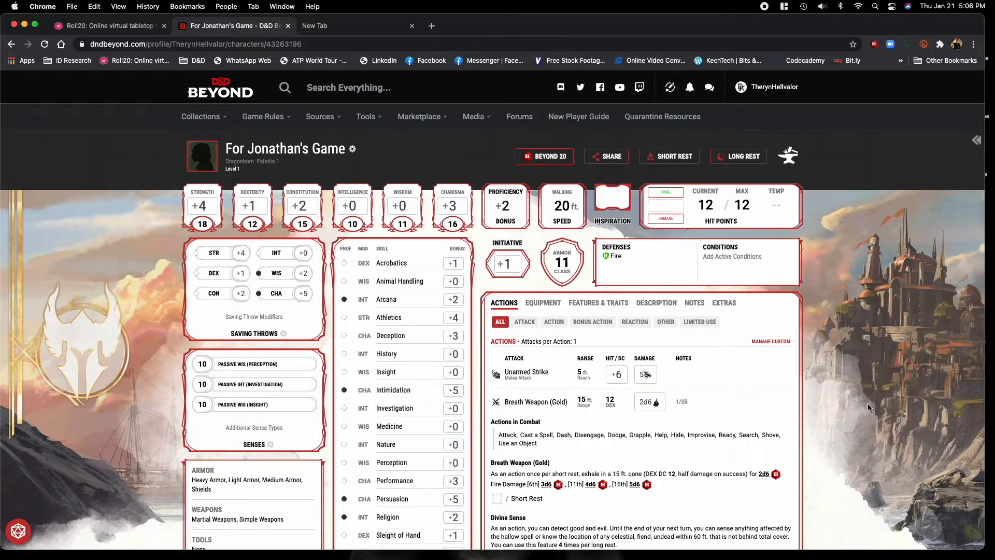
Examine the sheet's stats and actions, filtering the actions by attack and bonus action before showing all of them again.
scroll(868, 408, "down", 2)
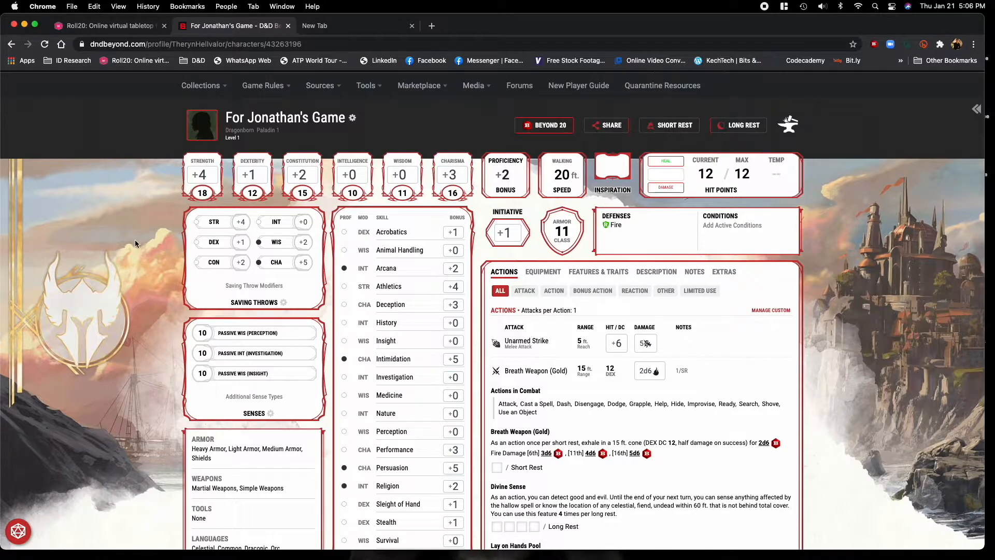
scroll(124, 289, "down", 2)
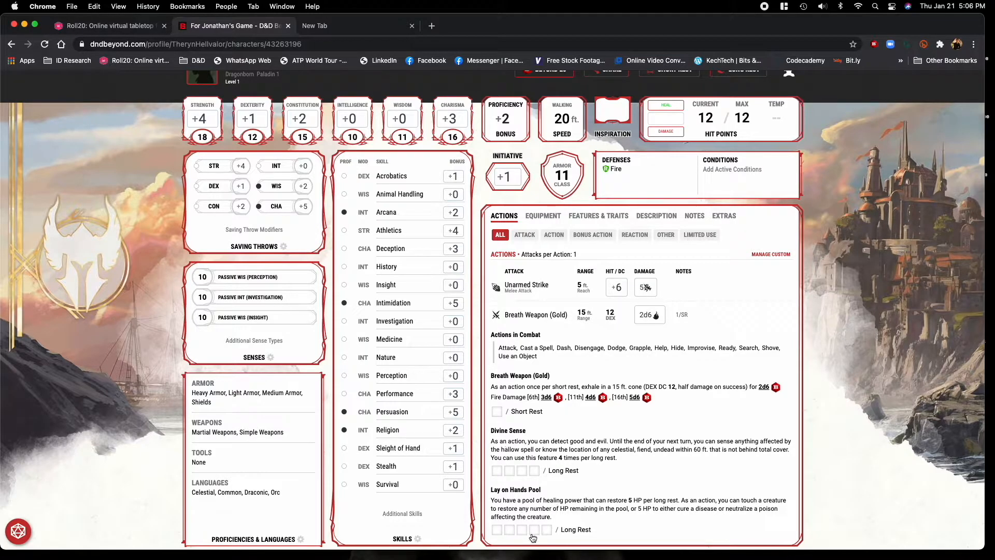
scroll(606, 517, "down", 4)
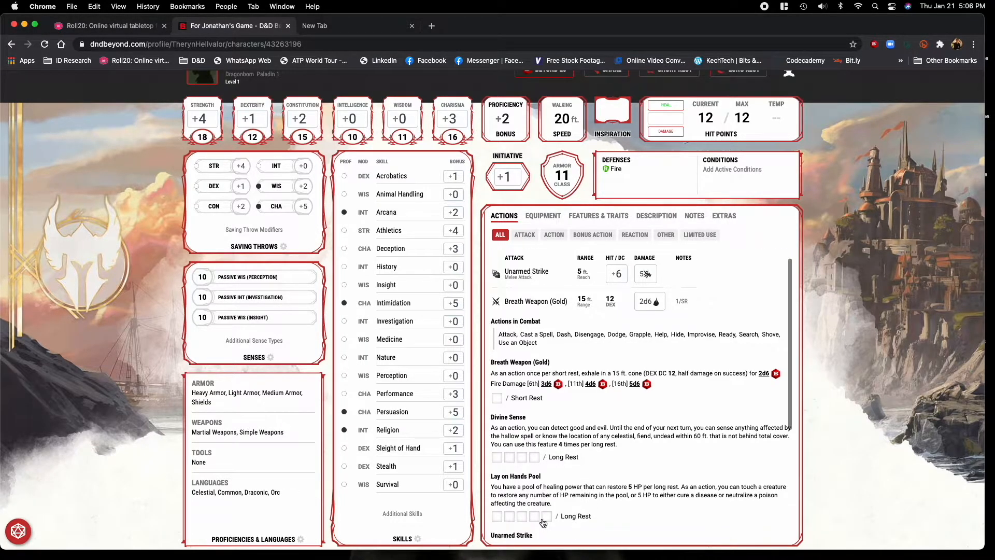
scroll(571, 445, "up", 4)
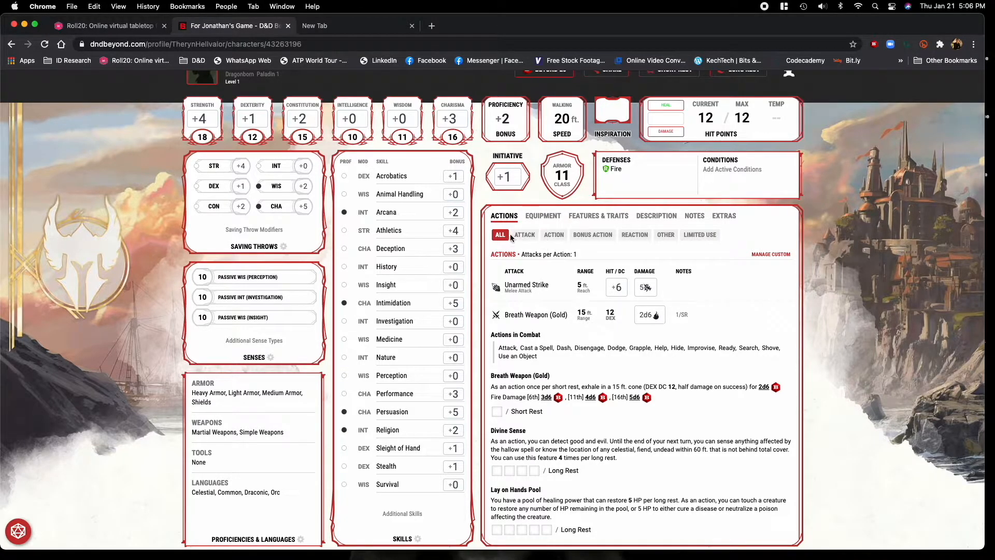
left_click(523, 237)
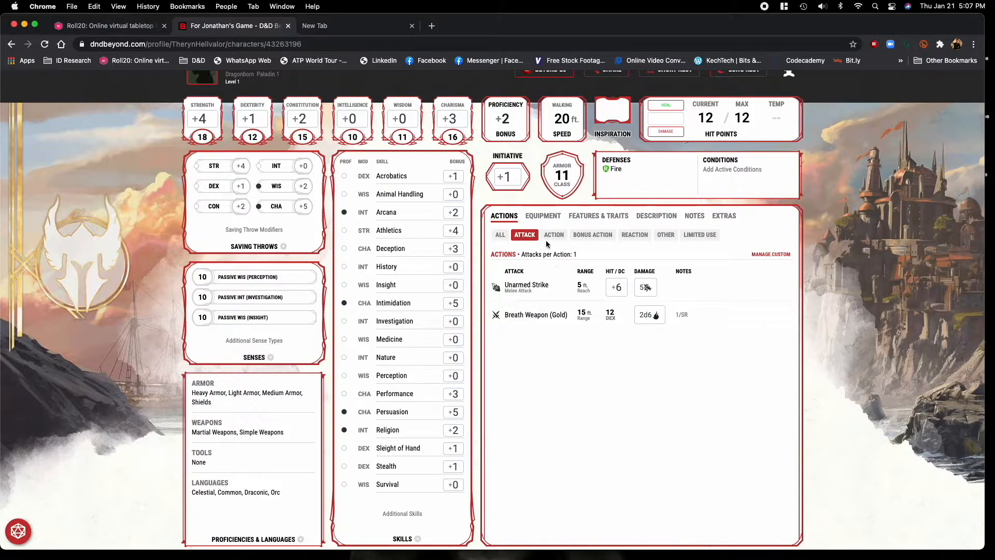
left_click(592, 235)
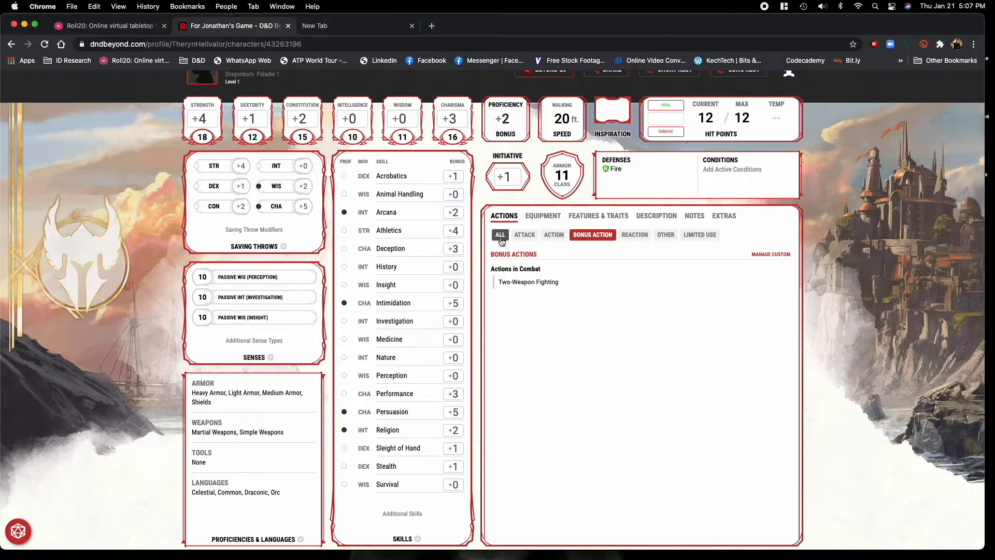
left_click(500, 236)
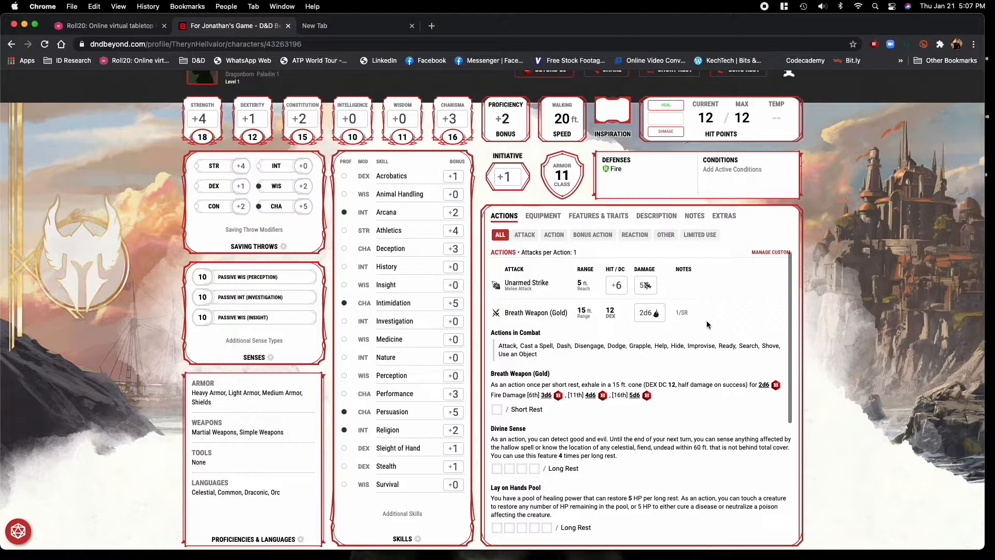
Review the character's features and traits and the description with its background and characteristics.
left_click(583, 222)
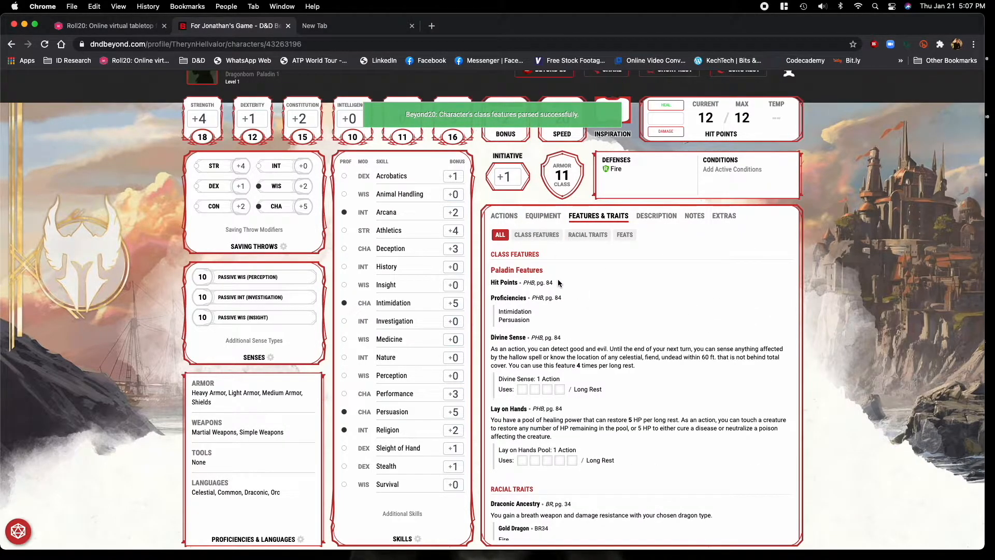
left_click(652, 217)
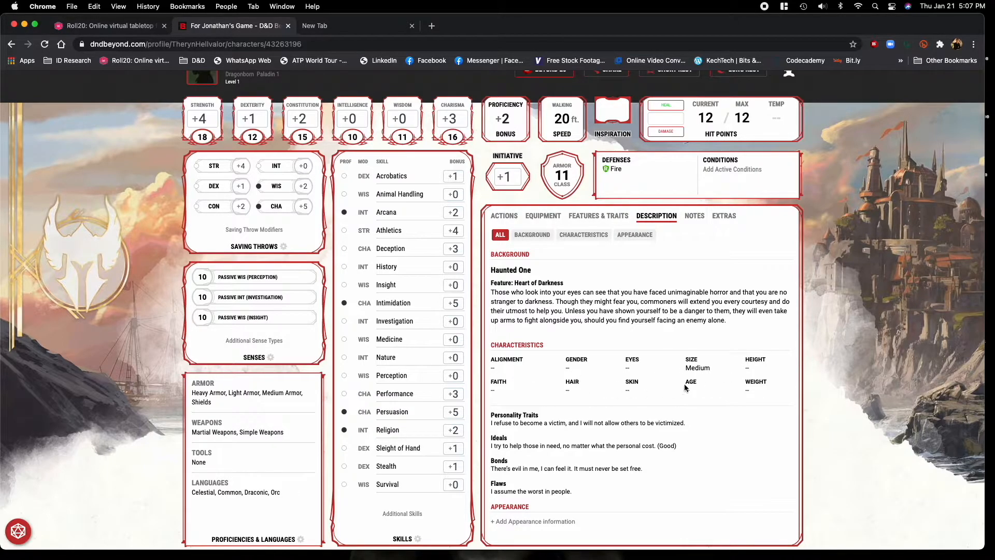
scroll(700, 384, "up", 2)
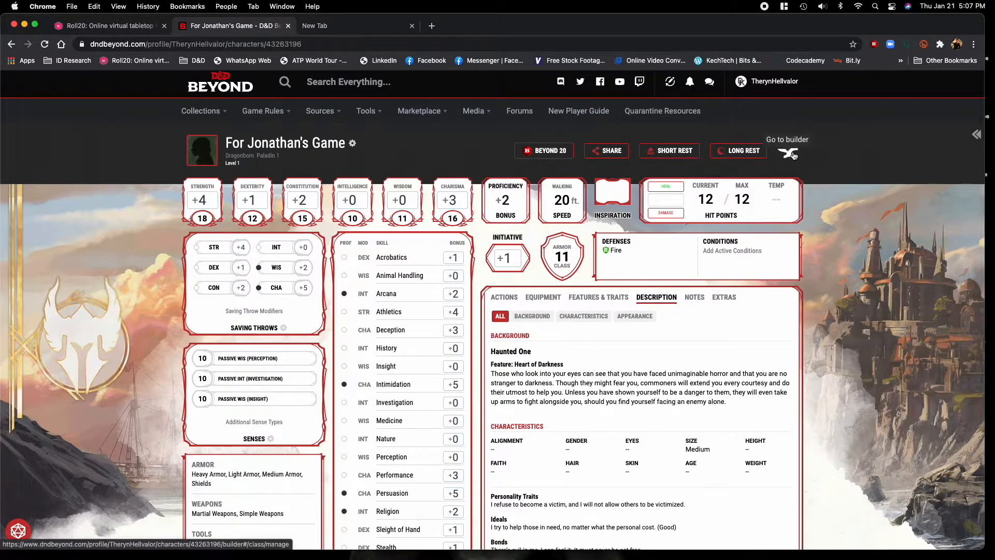
Return to the character builder's description section and set the alignment to Chaotic Neutral in the character details.
left_click(793, 155)
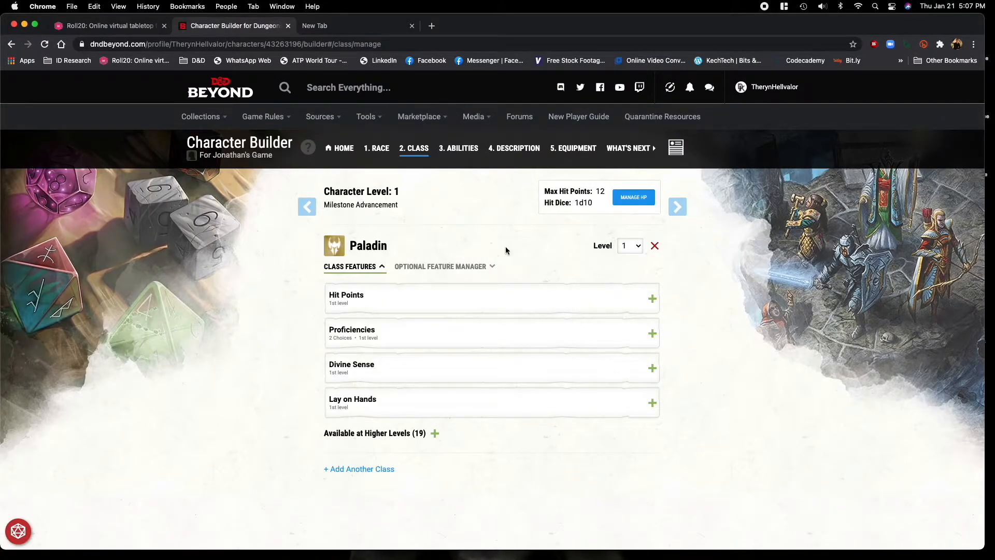
left_click(514, 147)
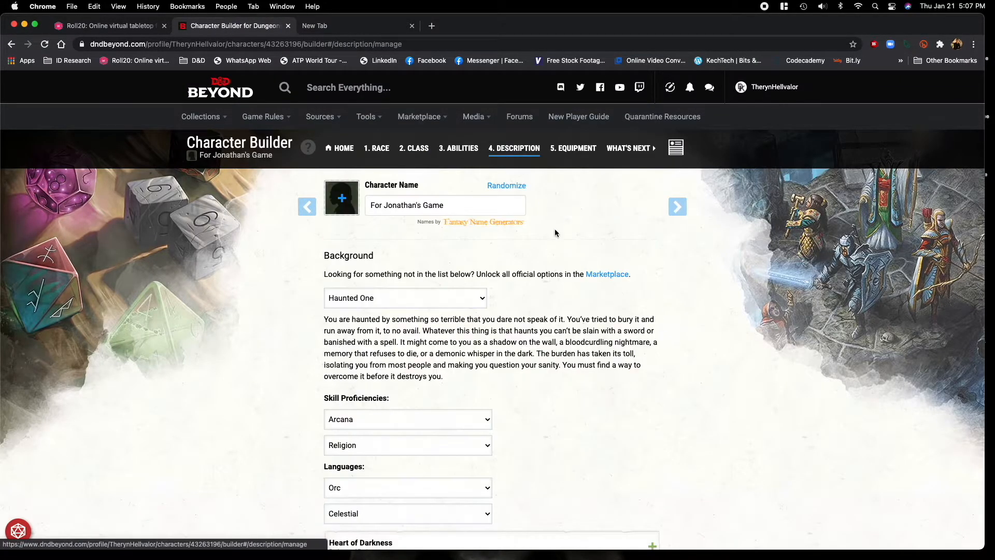
scroll(597, 430, "down", 5)
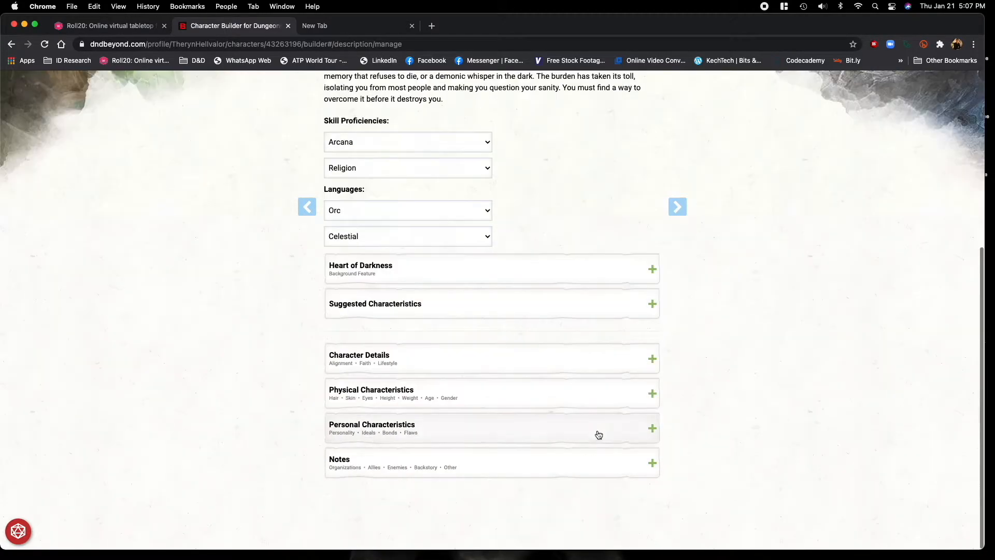
left_click(426, 369)
scroll(266, 421, "down", 3)
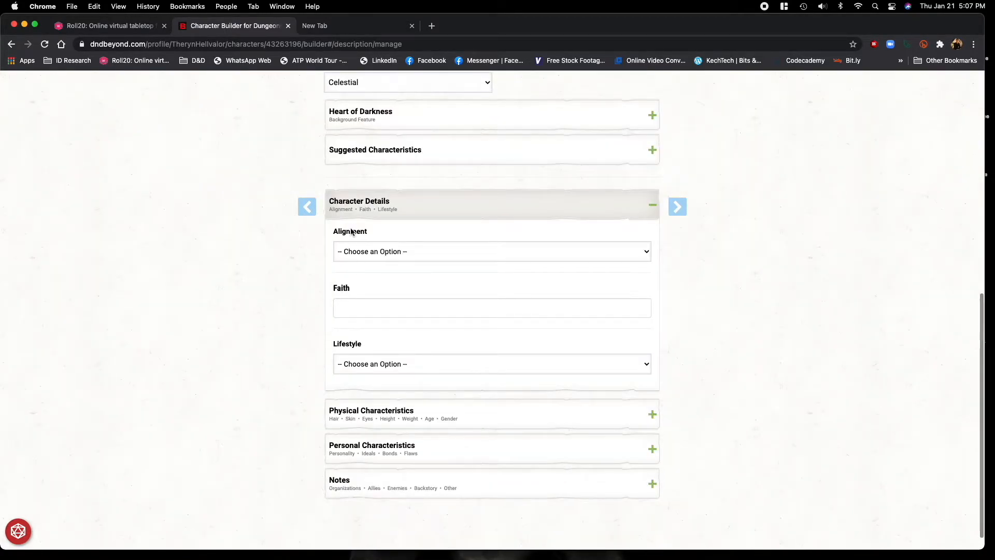
left_click(392, 253)
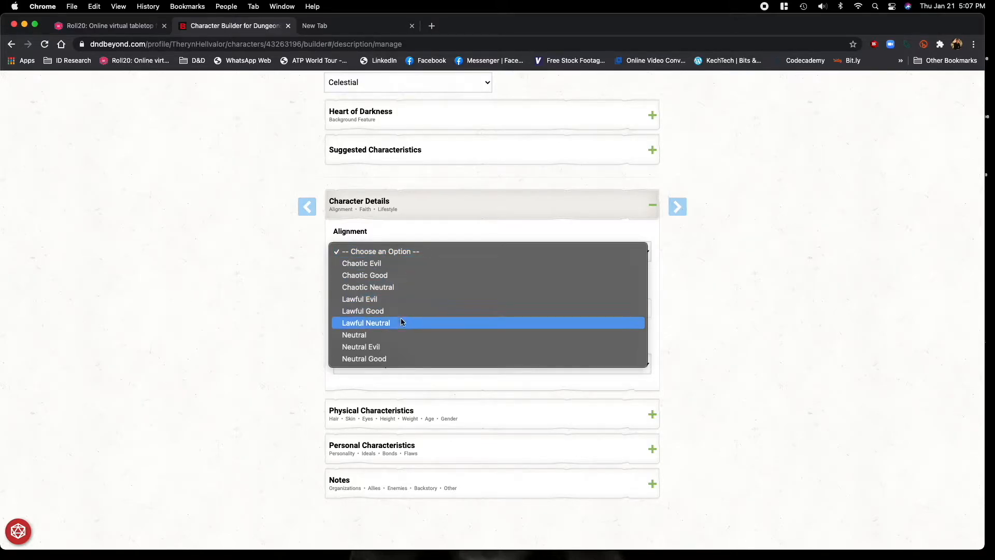
left_click(395, 288)
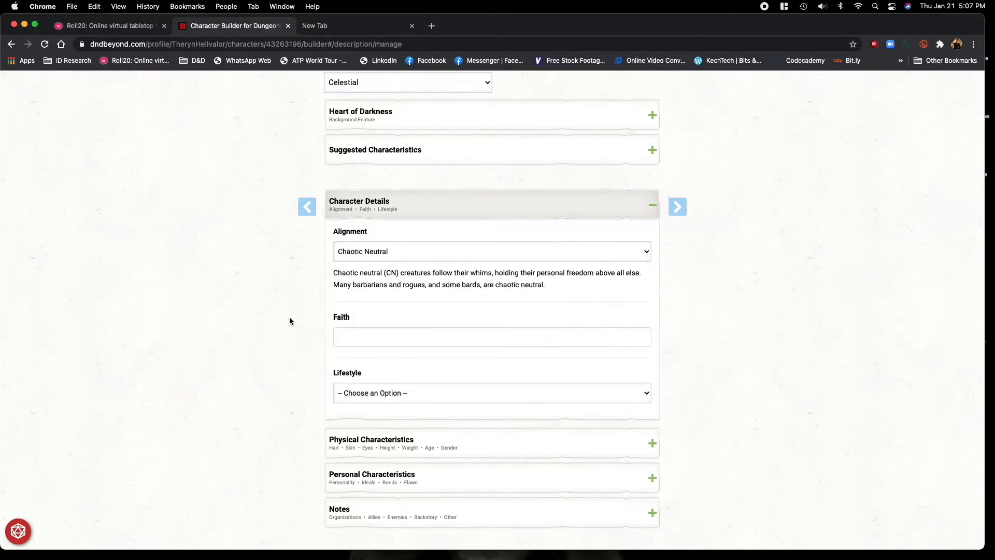
Check the faith field and the available lifestyle options in the character details without choosing any.
left_click(583, 339)
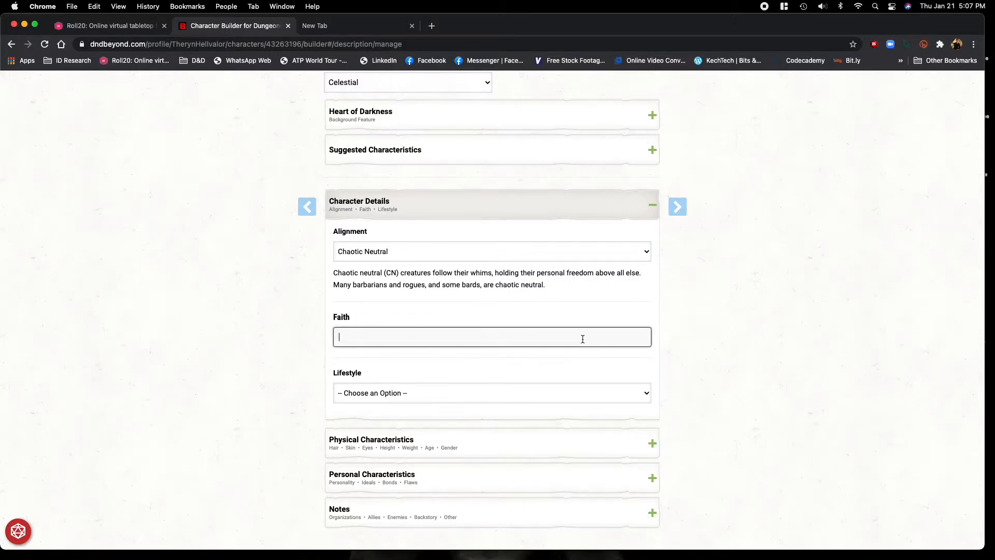
left_click(591, 392)
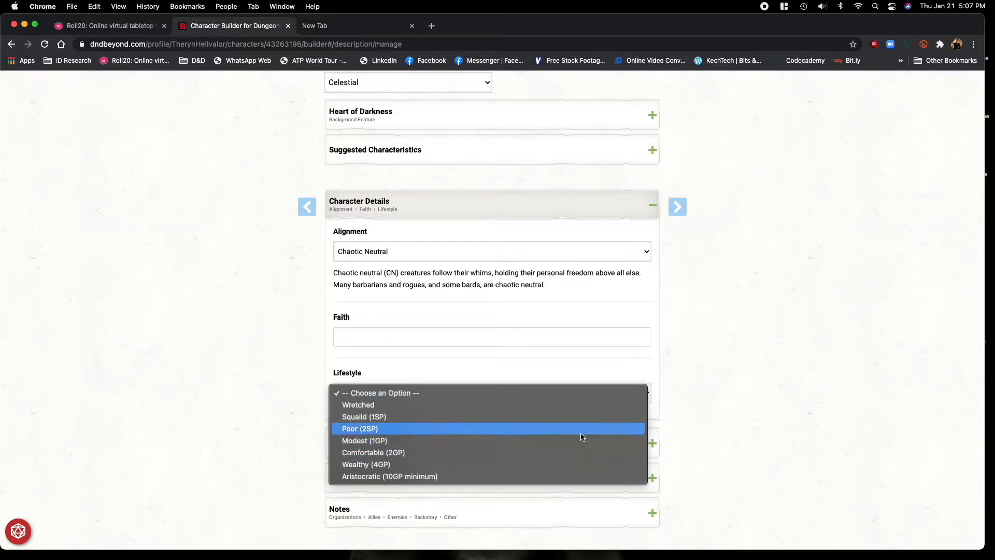
left_click(709, 361)
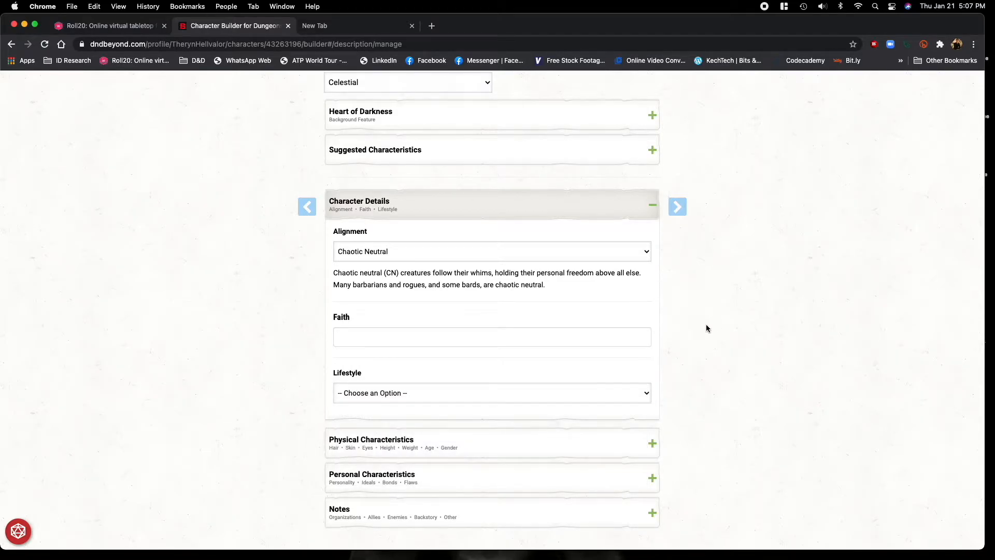
scroll(706, 325, "down", 1)
scroll(706, 325, "up", 9)
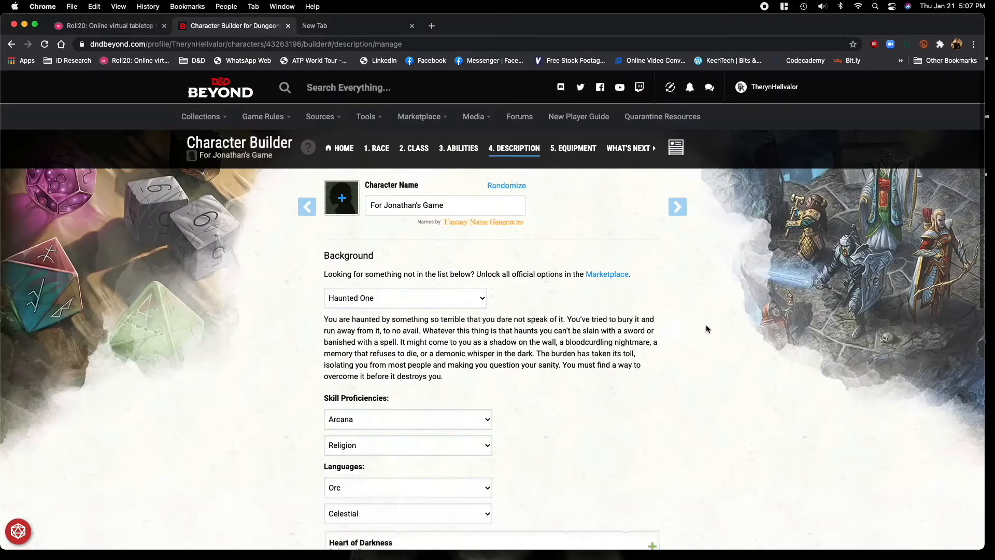
Reopen the character sheet and check the alignment and personal characteristics in its description.
left_click(675, 150)
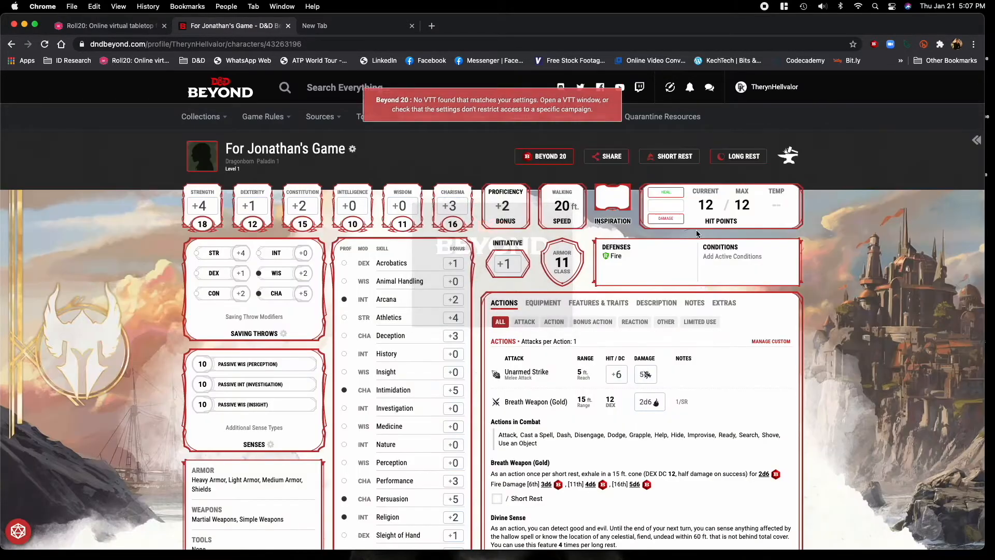
left_click(656, 303)
scroll(828, 404, "down", 1)
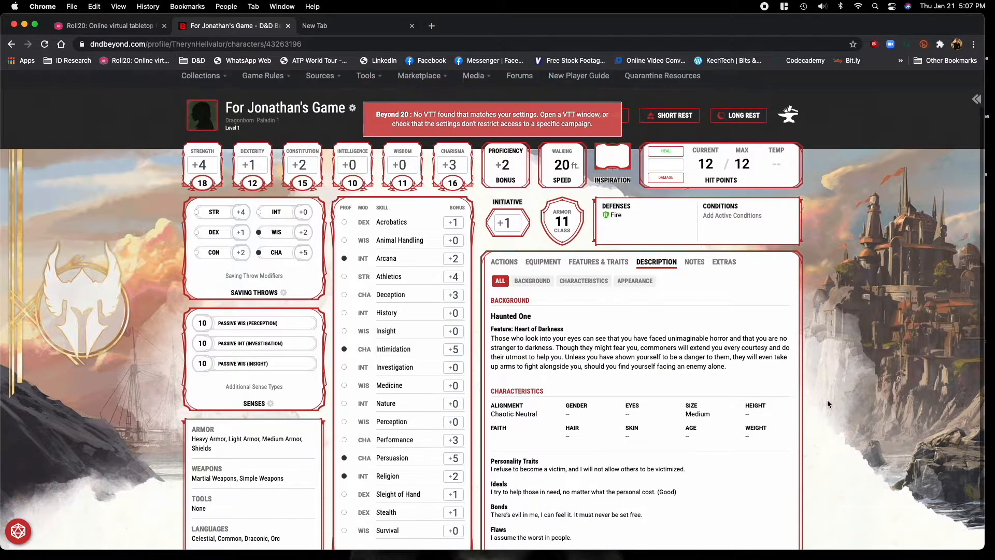
scroll(594, 464, "down", 1)
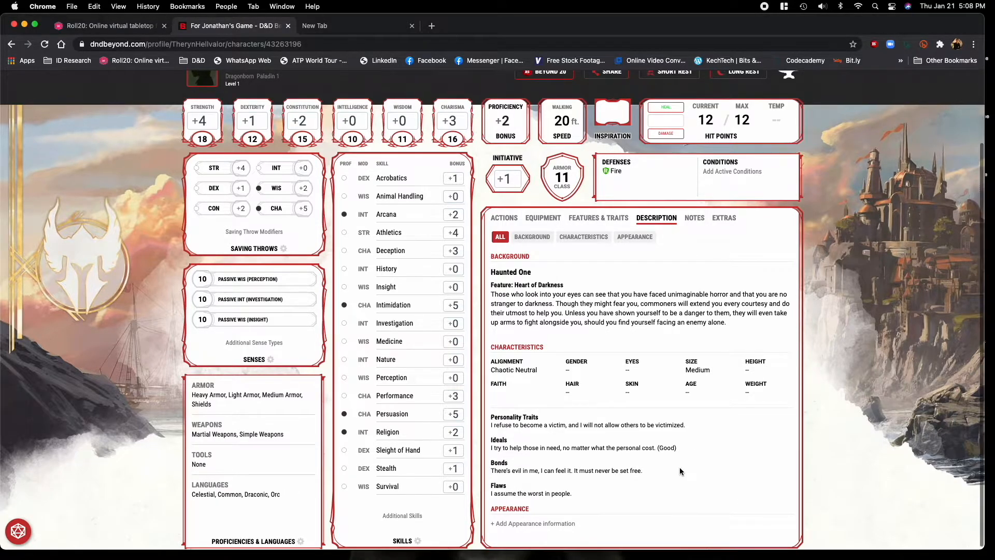
scroll(680, 468, "up", 3)
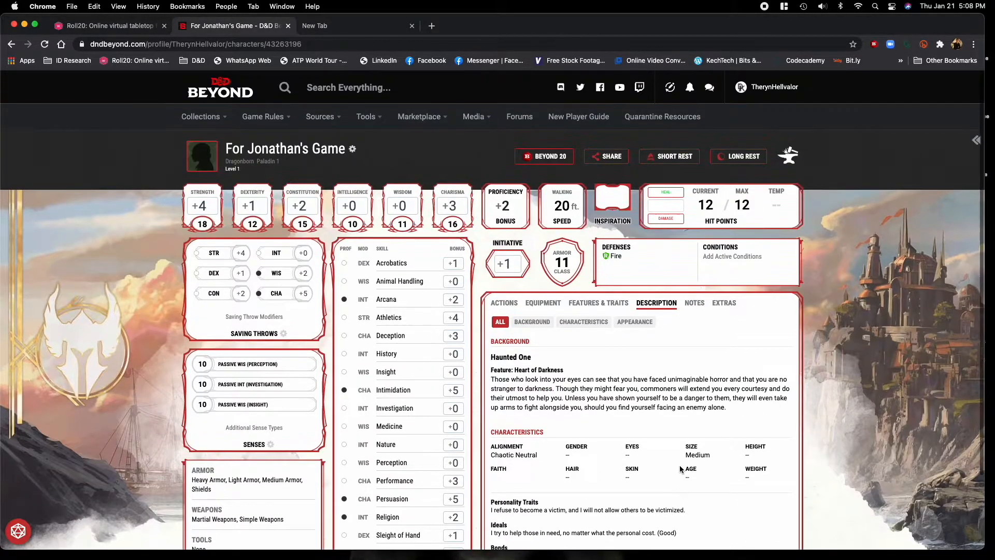
Show the character's actions, try 5 as a hit point adjustment without applying it, and toggle inspiration on and off.
left_click(504, 303)
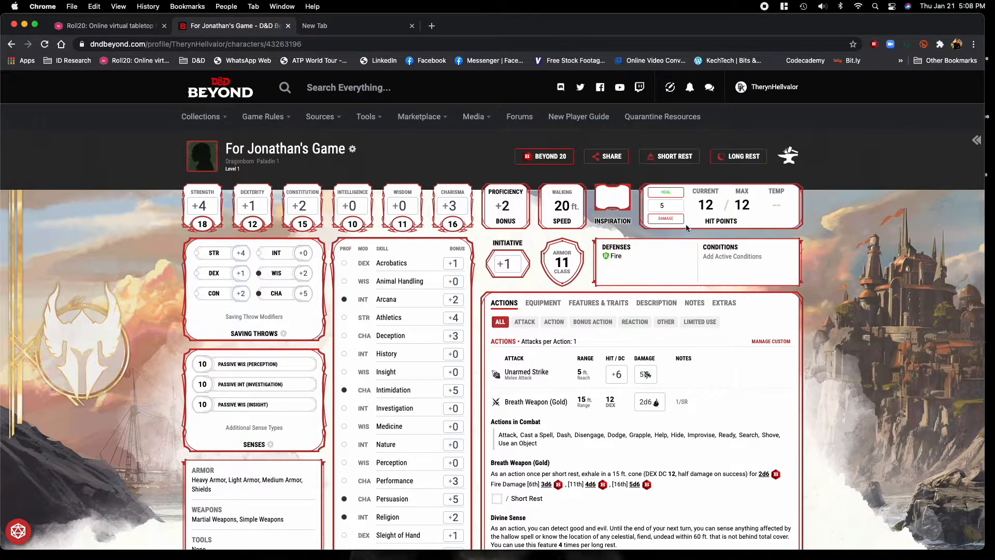
left_click(660, 206)
left_click(611, 201)
left_click(614, 204)
Check the short rest options, mark and unmark the Paladin hit die, and close them without taking a rest.
left_click(663, 160)
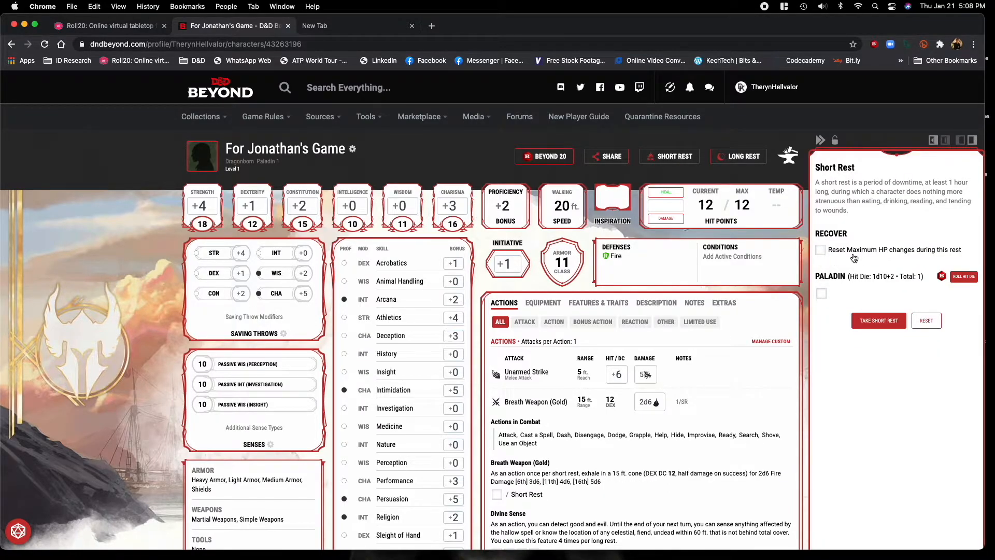
left_click(821, 294)
left_click(823, 296)
left_click(821, 140)
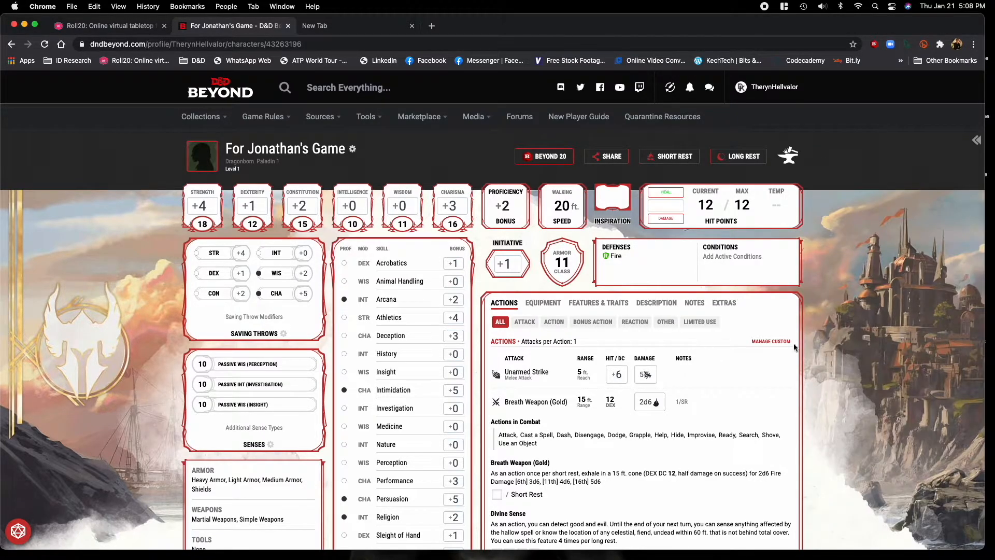
Reduce the Rations (1 day) quantity to 9 in the character's equipment inventory and close the item details.
left_click(552, 307)
scroll(817, 421, "down", 3)
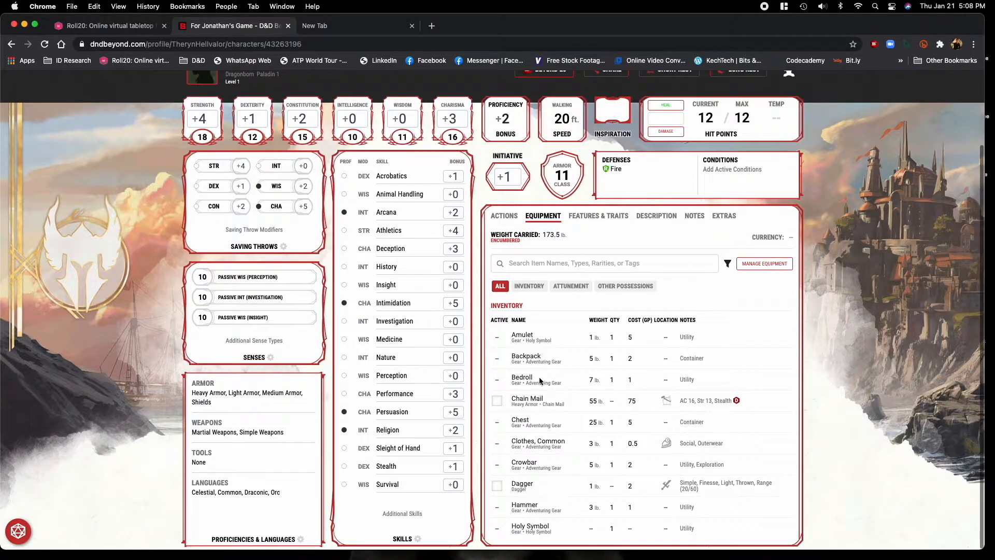
scroll(571, 396, "down", 2)
scroll(572, 395, "up", 2)
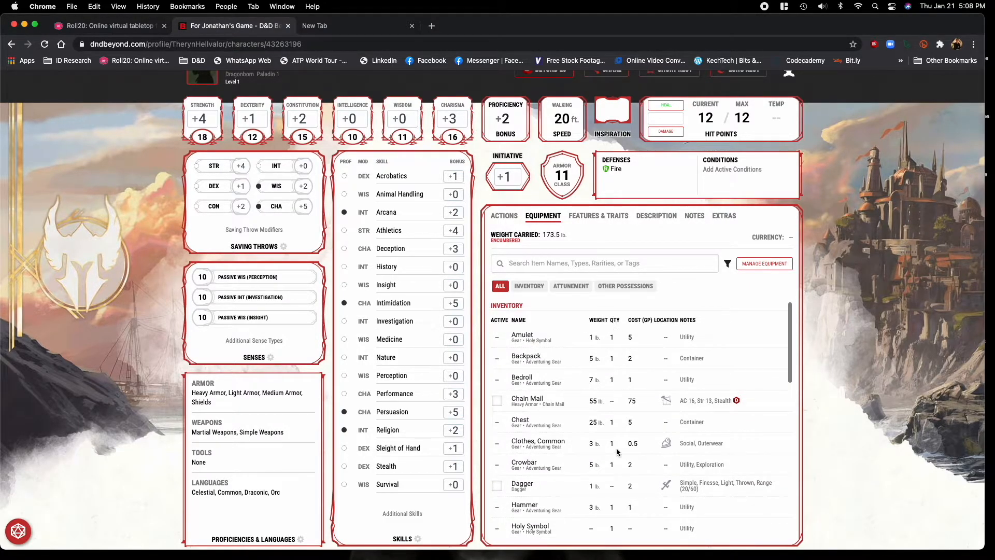
scroll(614, 467, "down", 6)
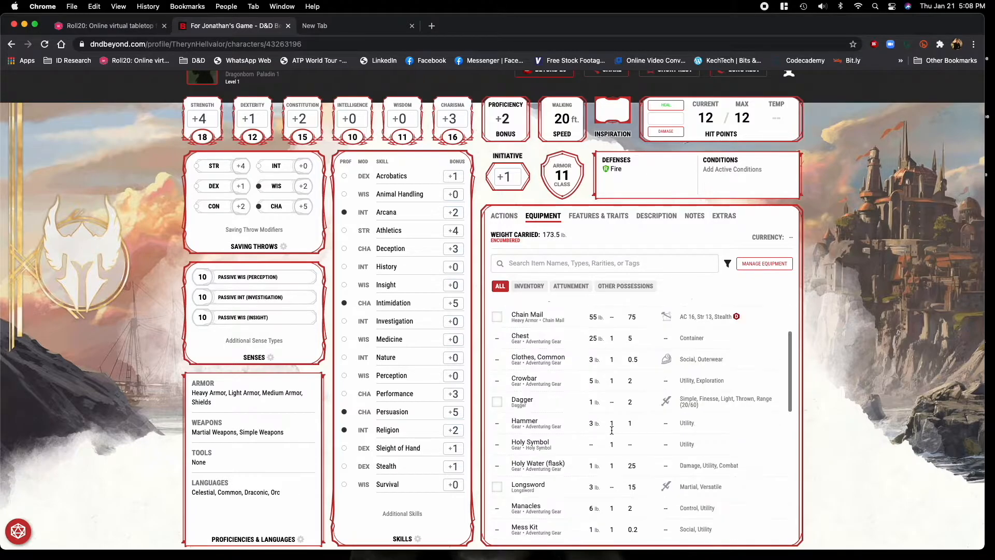
scroll(612, 433, "down", 4)
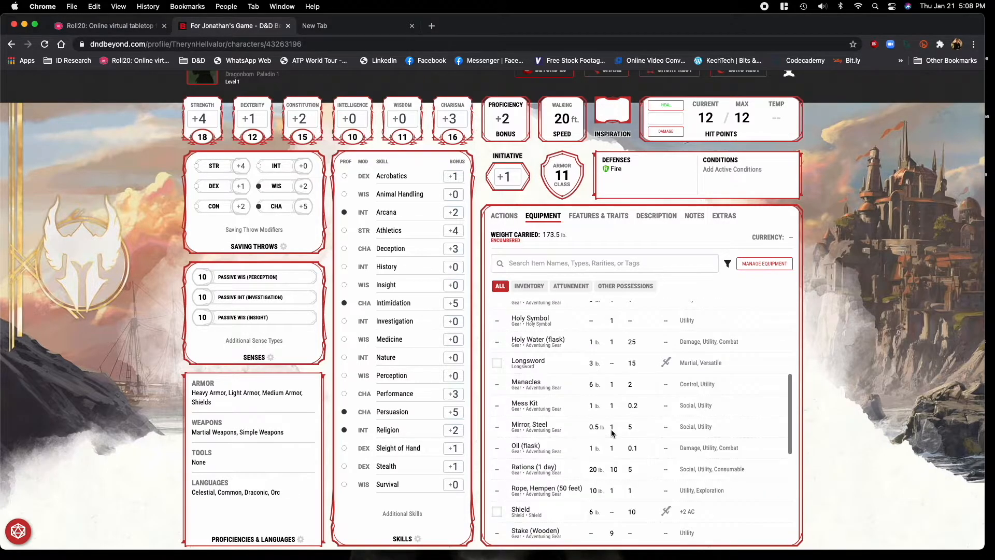
left_click(531, 470)
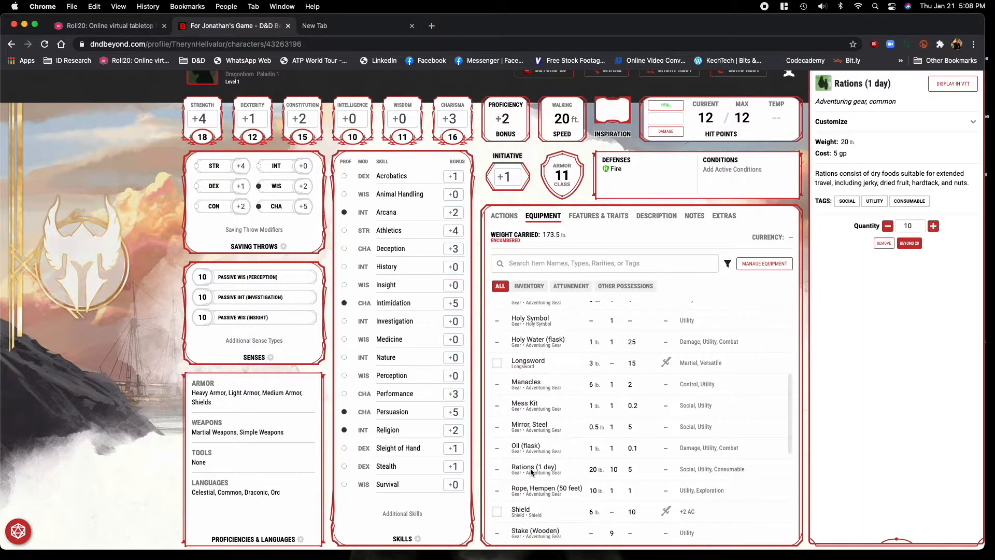
left_click(888, 227)
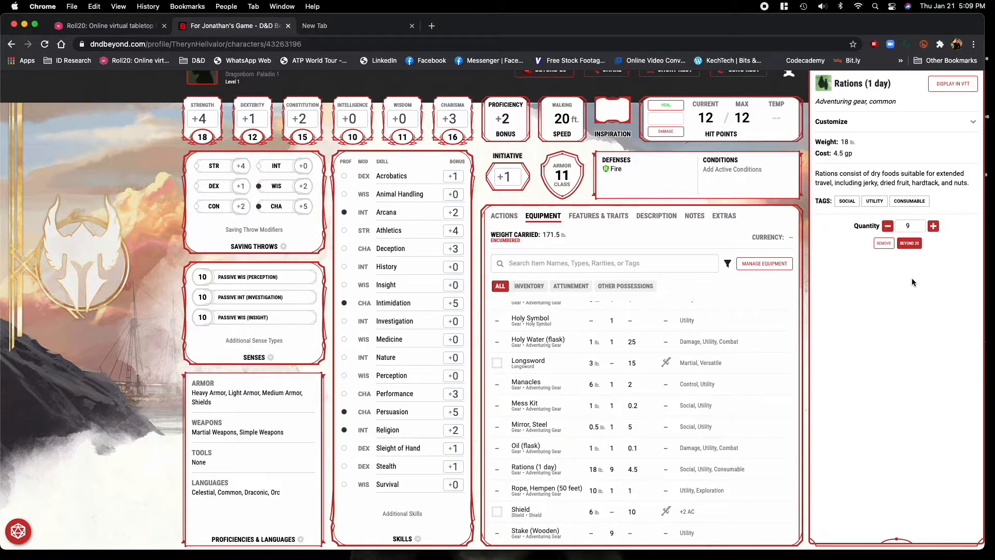
left_click(800, 278)
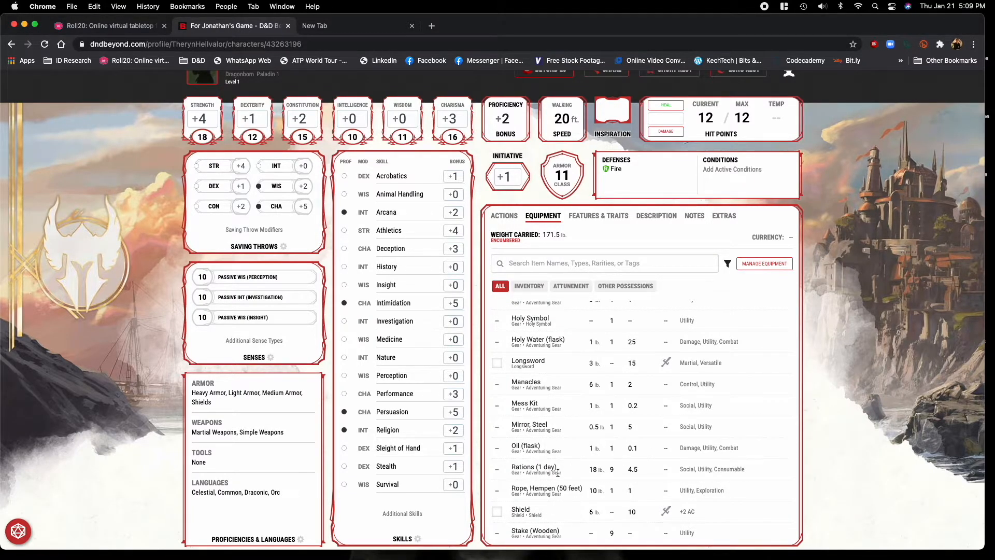
Toggle the shield's active state in the inventory and leave the shield equipped.
left_click(497, 512)
left_click(498, 513)
left_click(497, 513)
left_click(498, 512)
left_click(497, 512)
left_click(498, 512)
left_click(499, 514)
Equip the longsword and the dagger in the inventory.
left_click(497, 364)
scroll(529, 492, "down", 4)
scroll(528, 493, "up", 6)
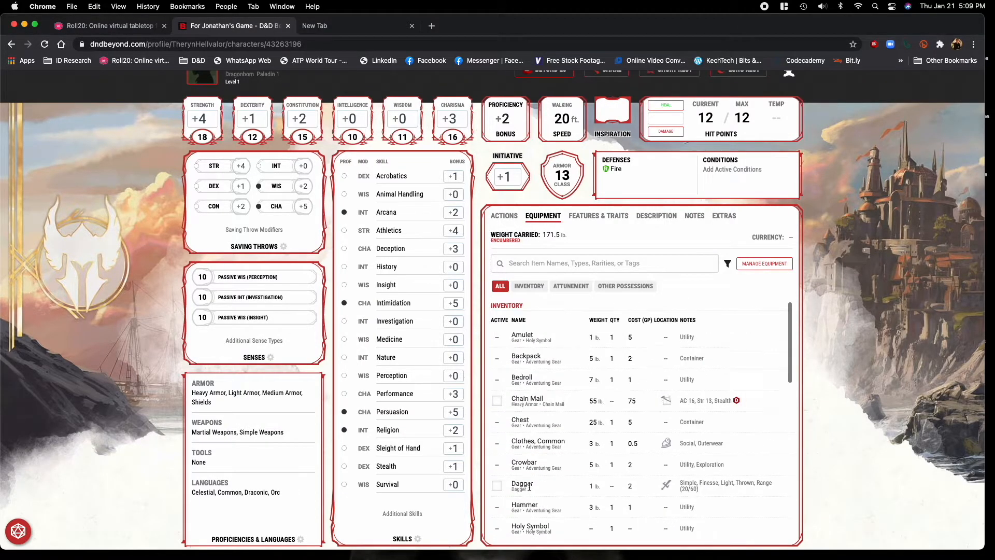
left_click(497, 487)
Filter the character's actions to attacks and examine the equipped weapons' range, hit bonus and damage.
scroll(565, 441, "up", 1)
left_click(506, 231)
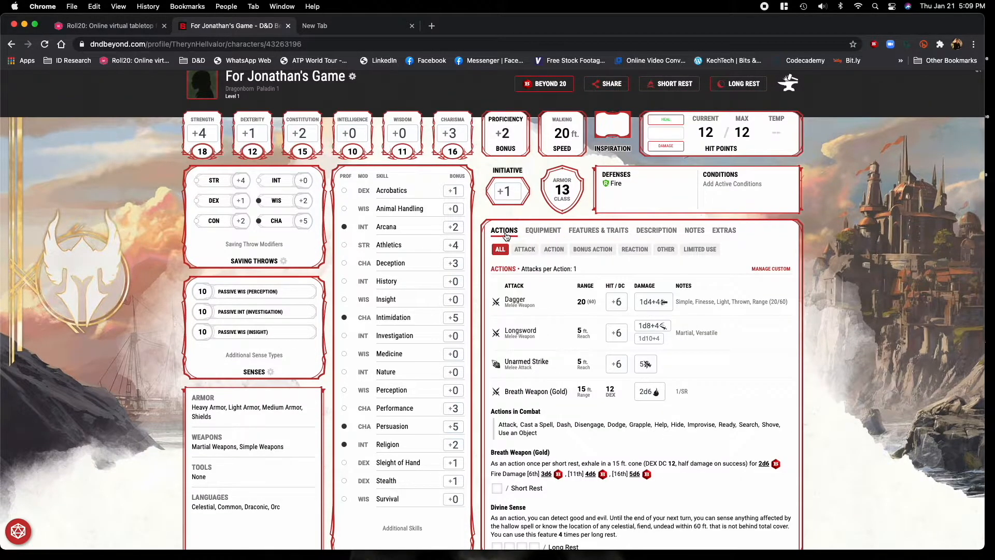
left_click(526, 250)
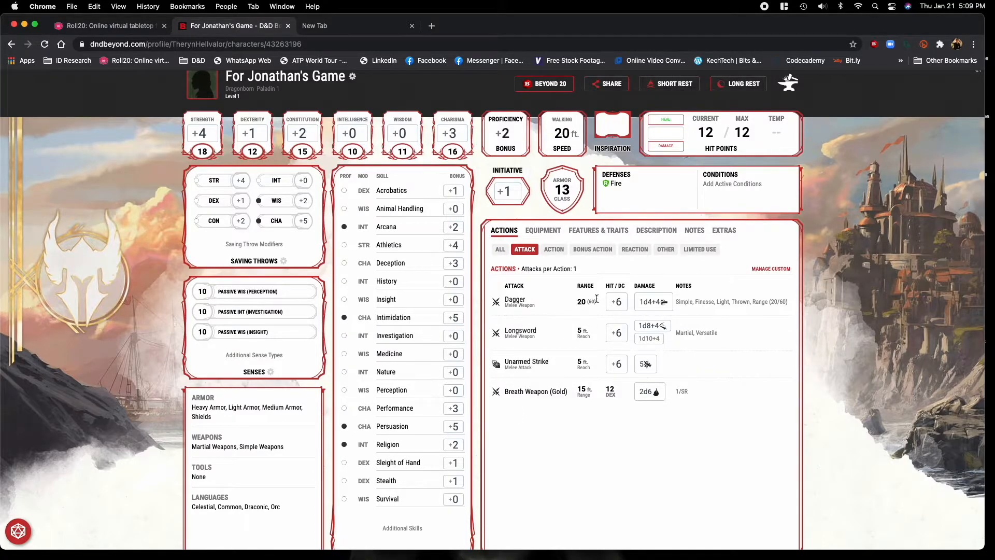
mouse_move(620, 302)
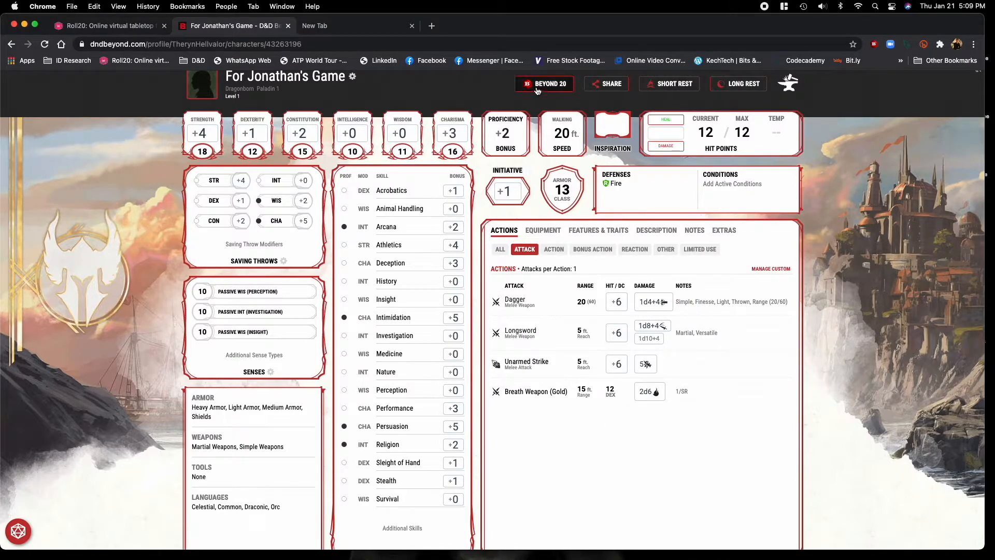
Search the web for beyond20 in the spare browser tab, view the Beyond 20 extension's Chrome Web Store page, and close it.
left_click(358, 31)
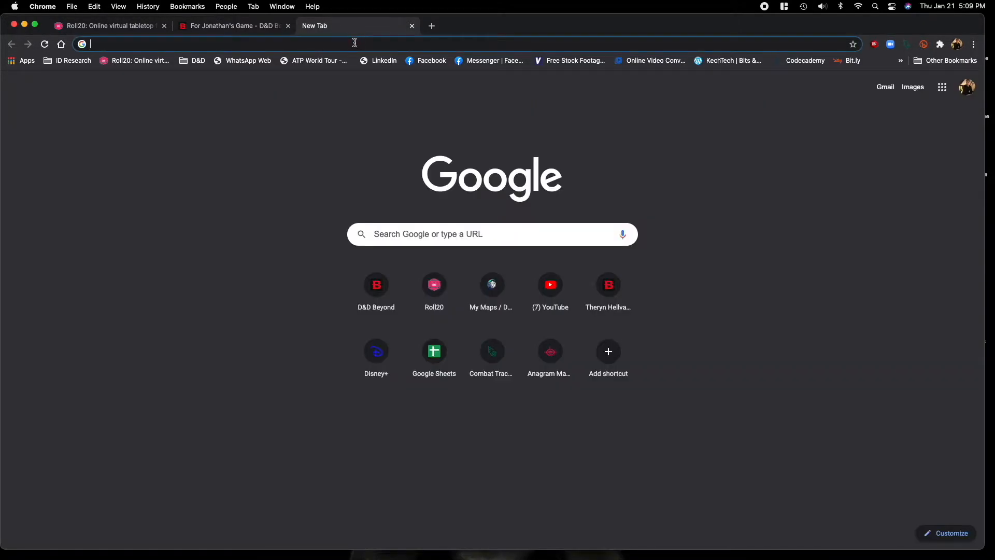
left_click(355, 43)
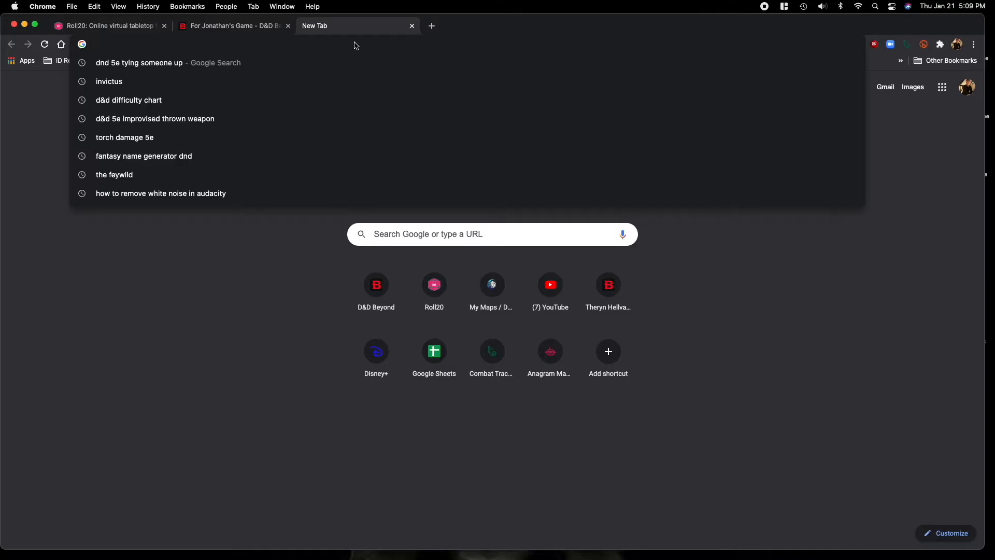
type("beyond20")
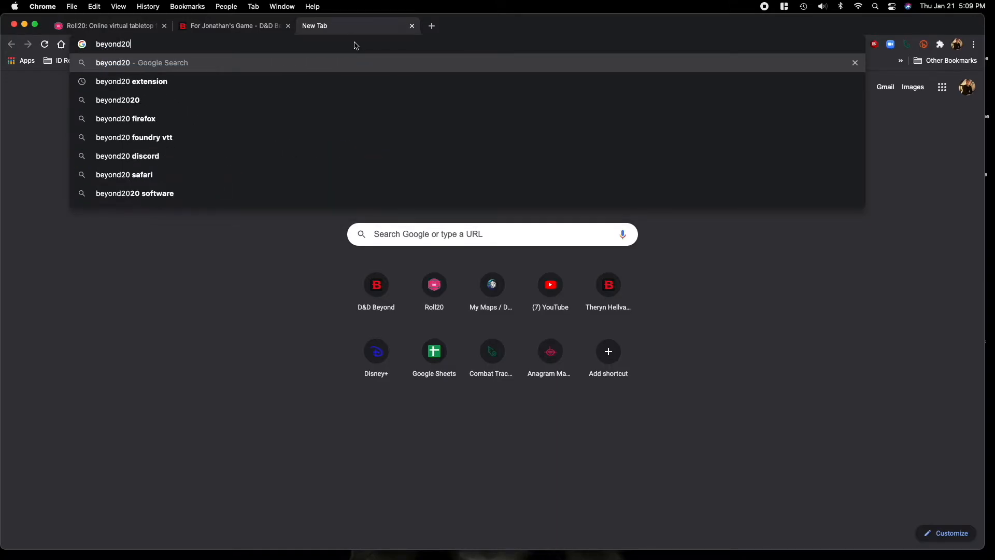
key("Return")
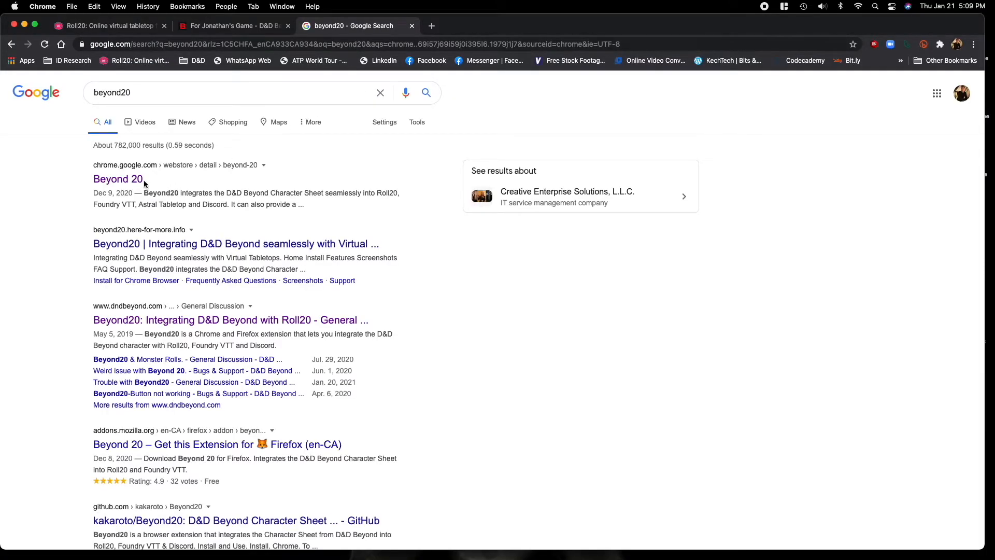
left_click(143, 180)
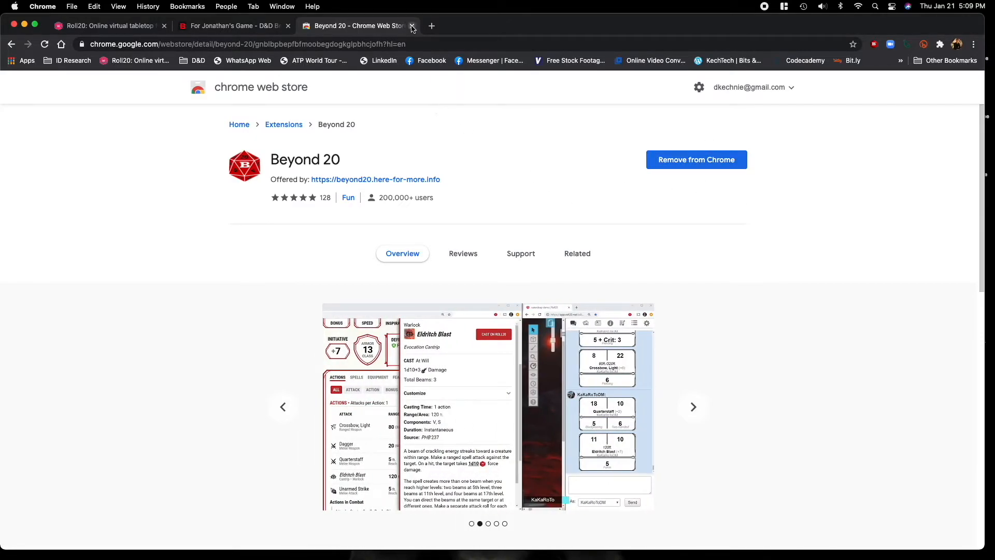
left_click(412, 26)
Switch to Roll20 and launch the game In the Shadow of the Eschaton.
scroll(615, 269, "up", 1)
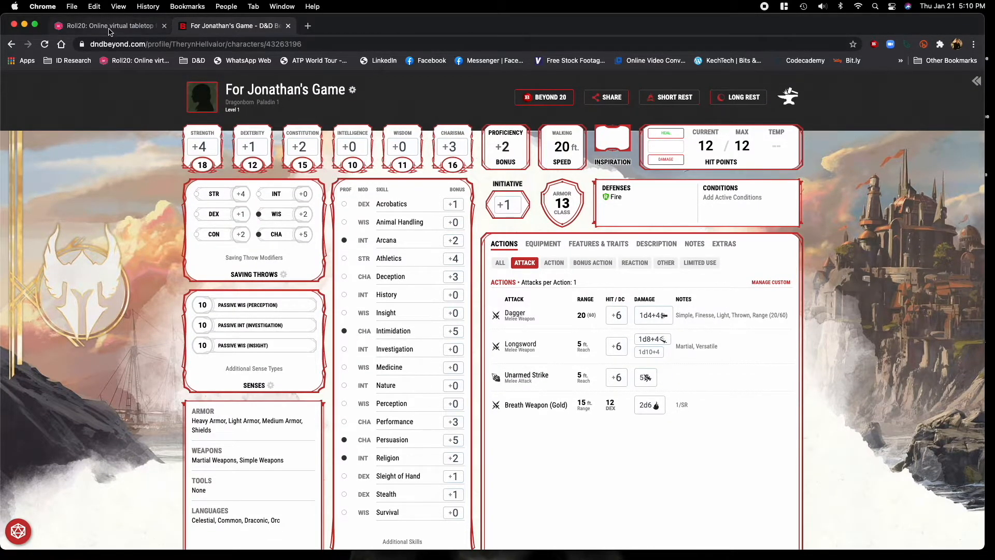
left_click(110, 32)
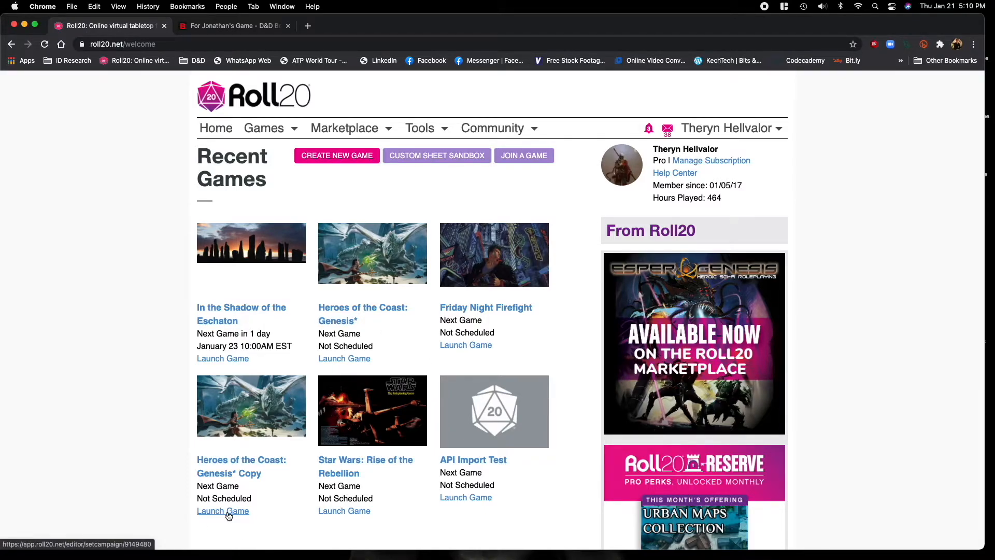
left_click(226, 365)
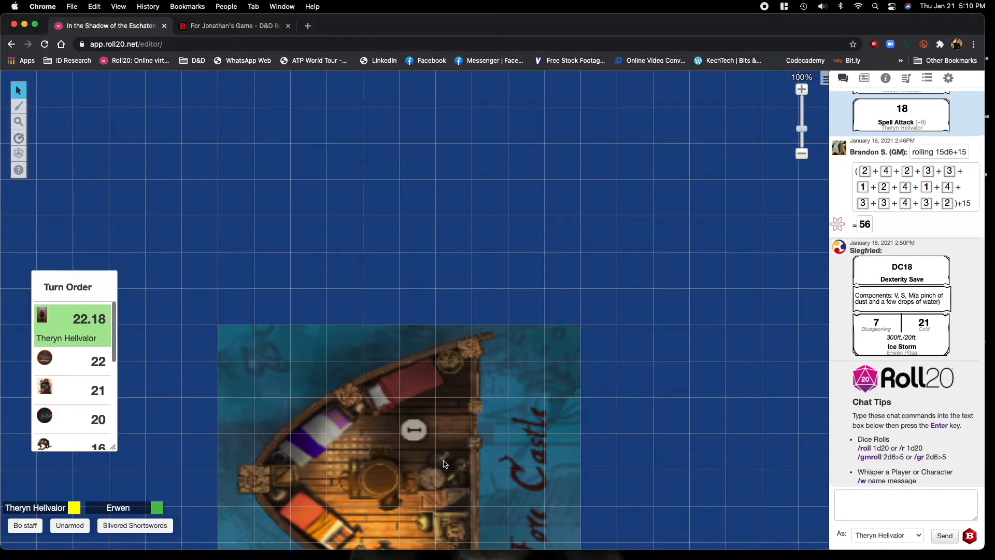
Examine the ship battle map and its character and monster tokens from bow to stern.
scroll(445, 464, "down", 9)
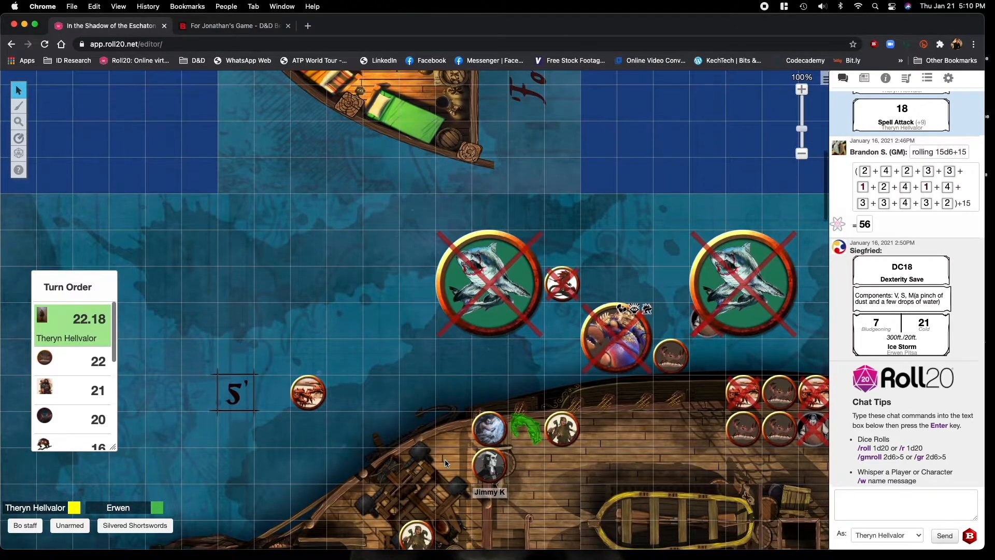
scroll(446, 464, "down", 4)
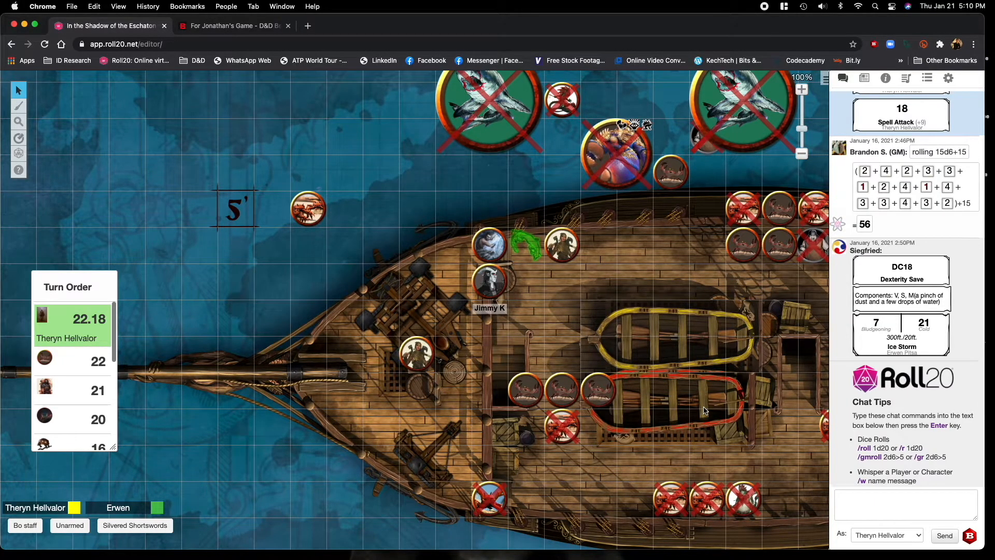
scroll(704, 411, "right", 7)
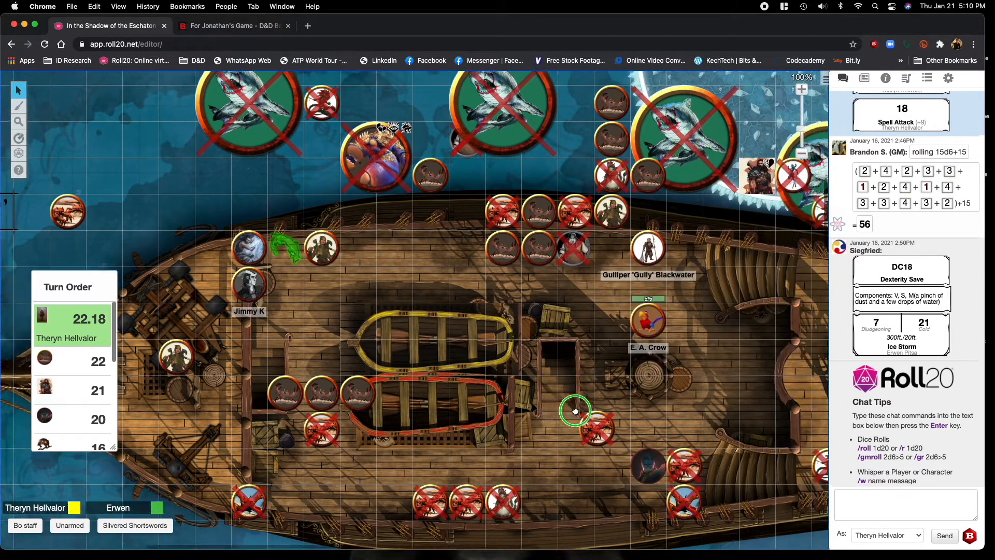
scroll(528, 418, "right", 2)
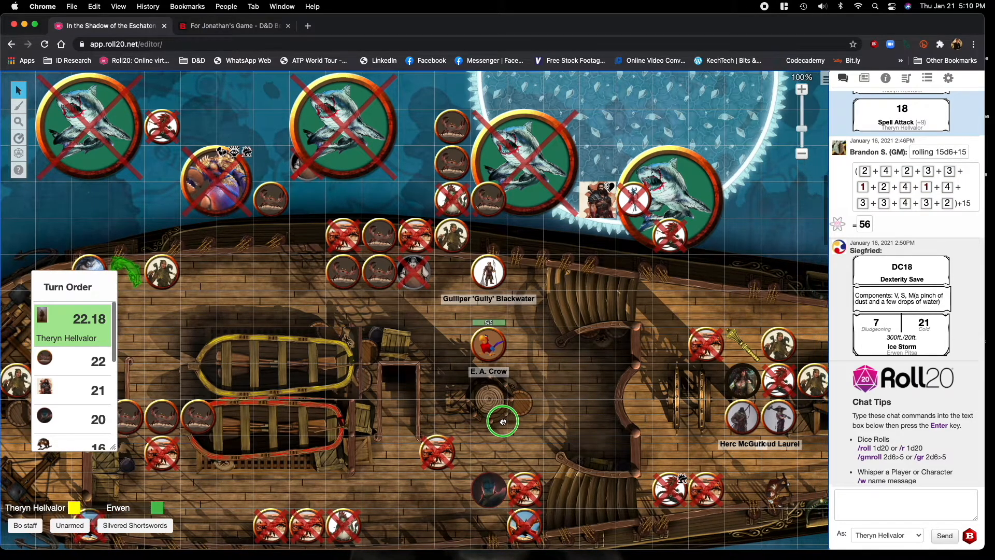
scroll(488, 422, "right", 1)
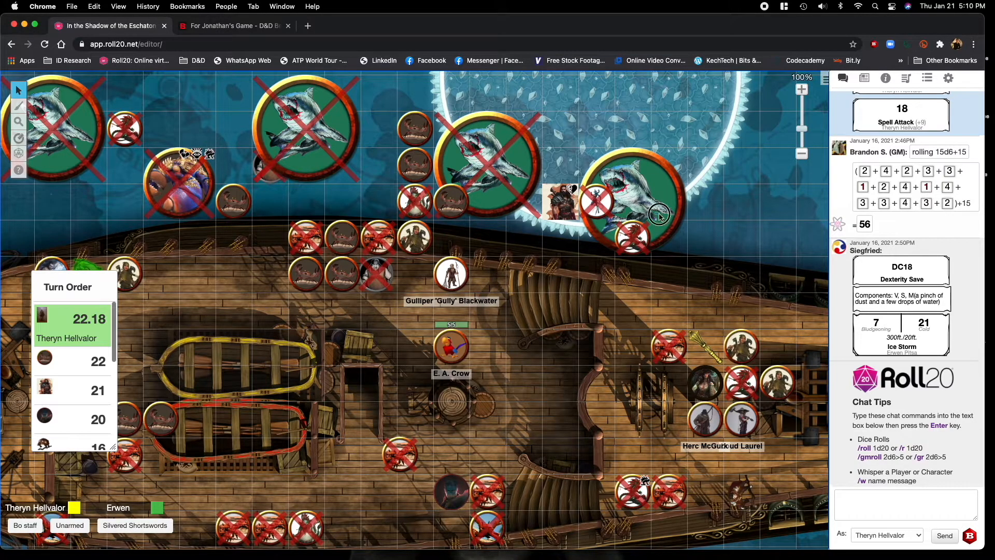
scroll(627, 321, "down", 2)
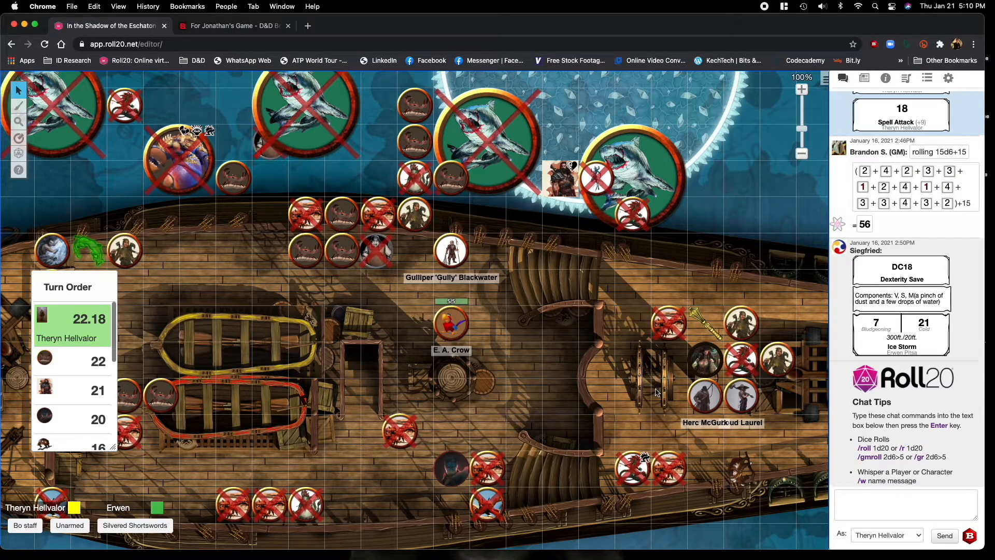
scroll(657, 393, "right", 5)
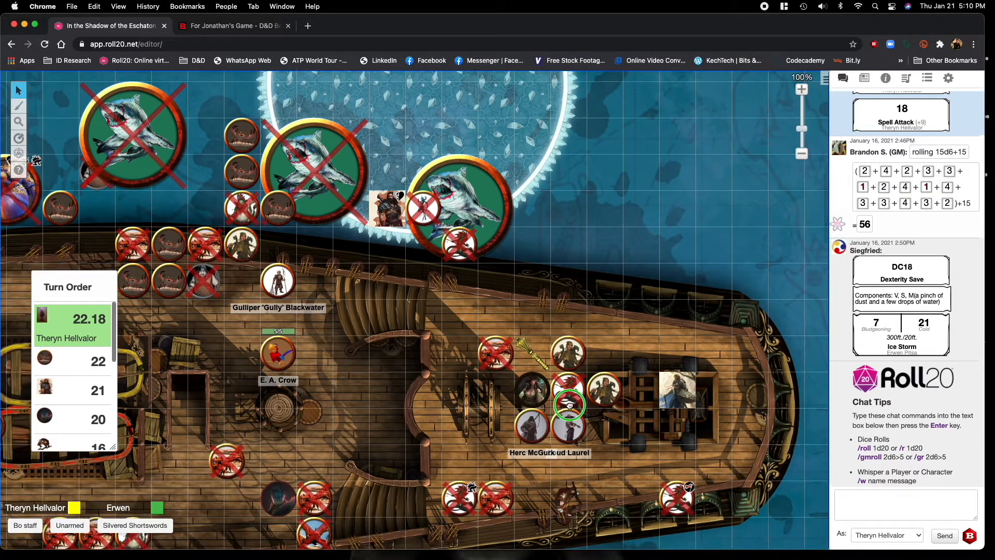
left_click_drag(570, 405, 570, 408)
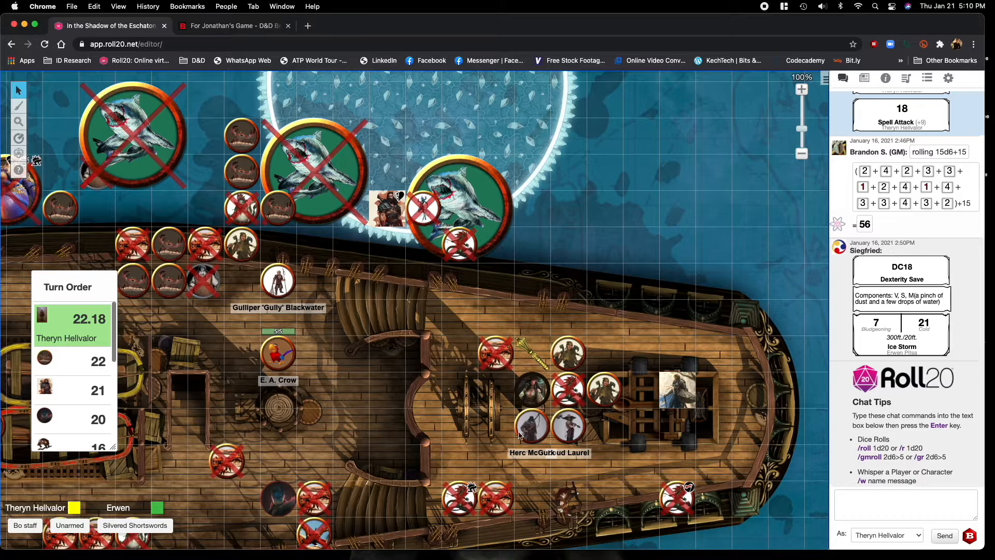
scroll(422, 284, "up", 2)
scroll(422, 284, "left", 2)
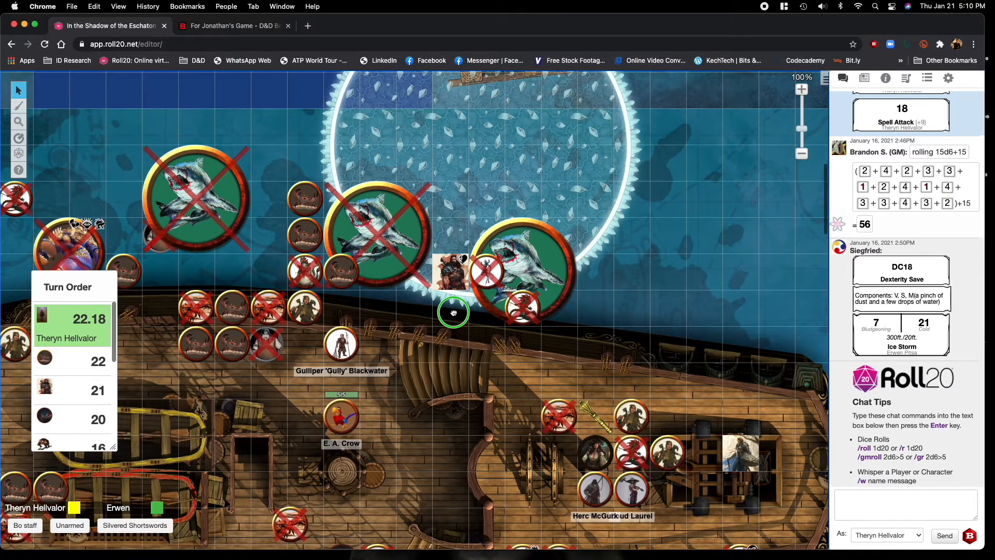
scroll(454, 313, "left", 3)
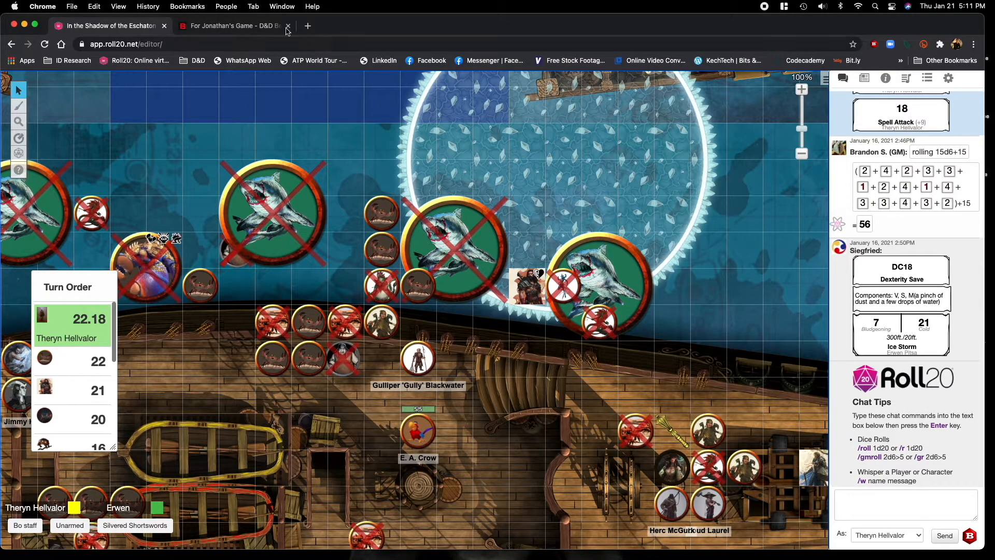
Return to the D&D Beyond character sheet and open the longsword attack's details.
left_click(260, 27)
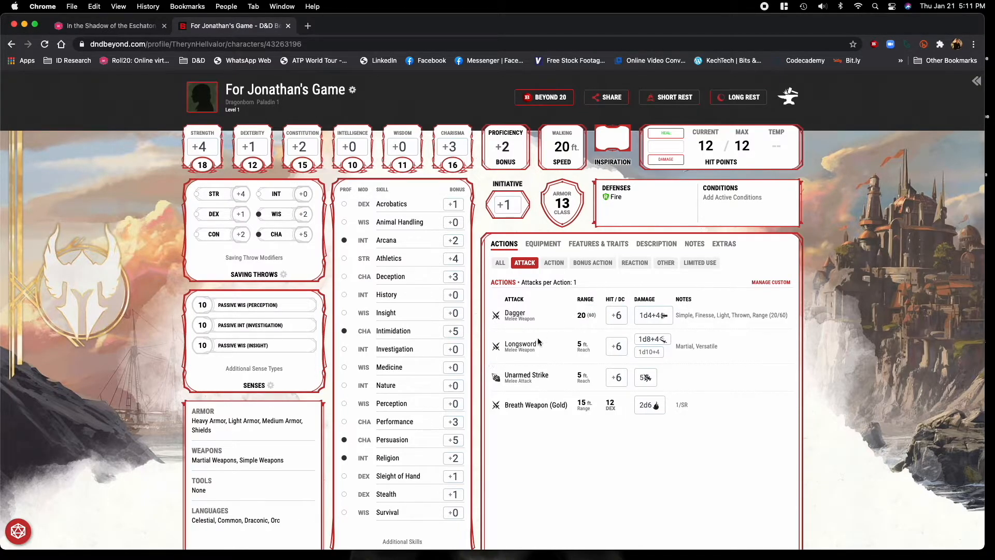
mouse_move(613, 346)
left_click(594, 347)
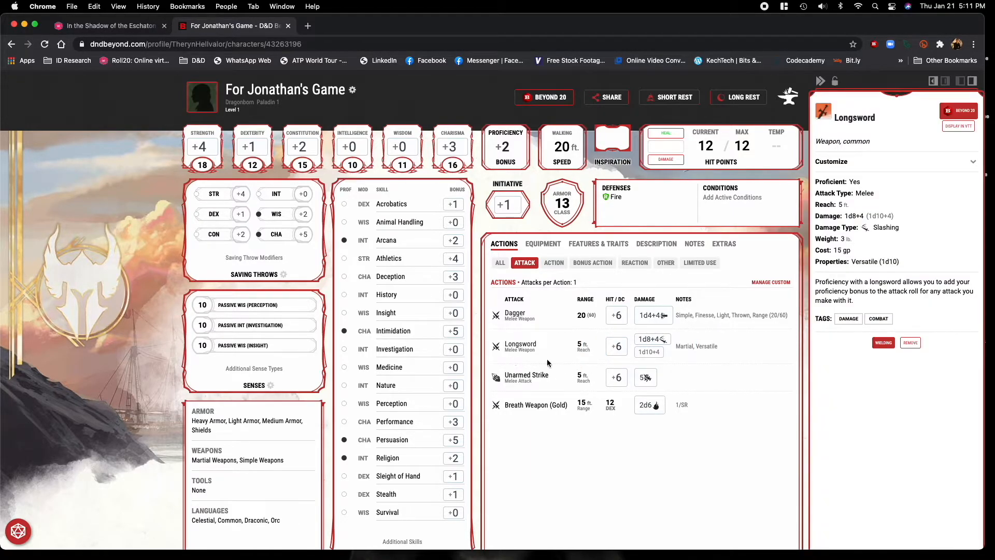
Switch to the Roll20 game and roll the longsword's damage from its attack result in the chat.
left_click(117, 28)
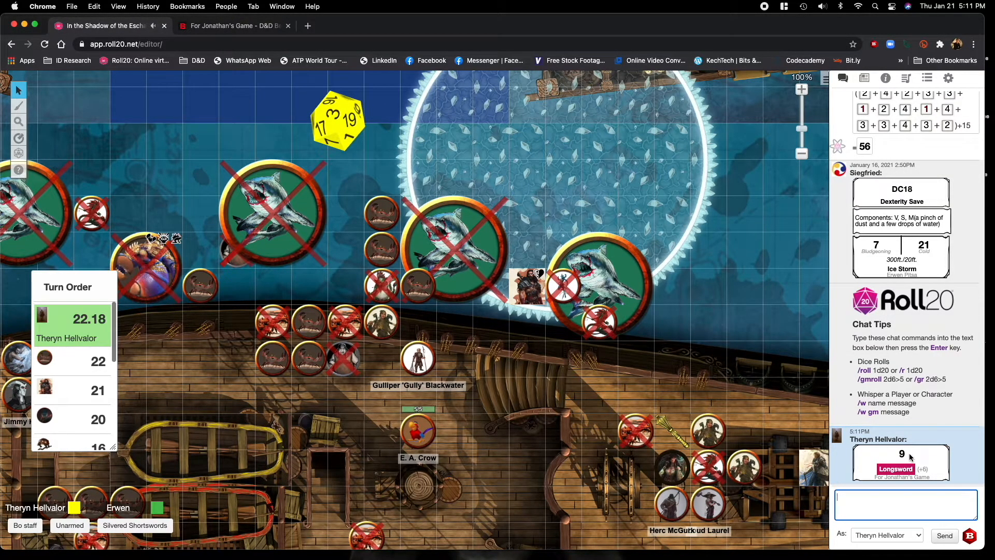
mouse_move(902, 454)
left_click(896, 469)
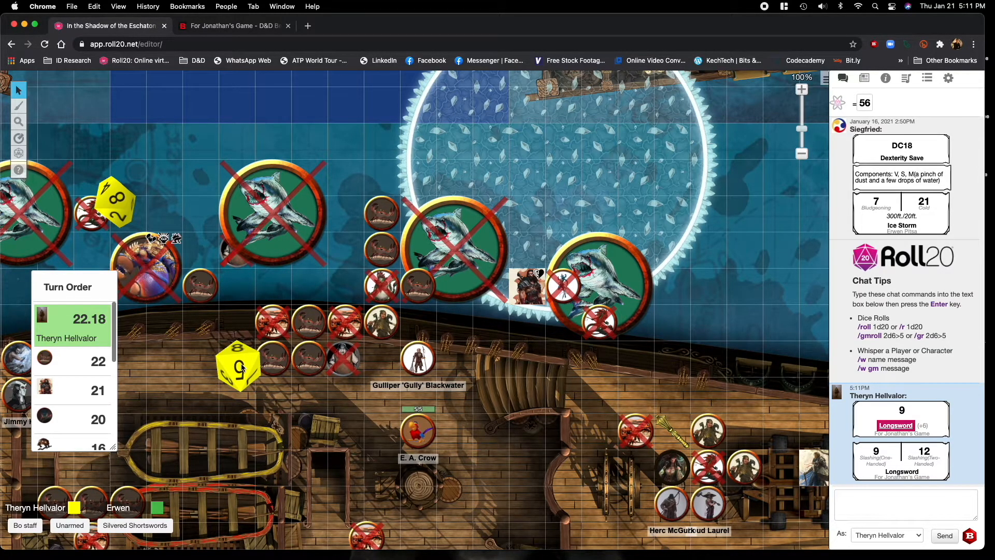
Return to the D&D Beyond character sheet, open the builder's class management, and set the Paladin level to 3.
left_click(210, 27)
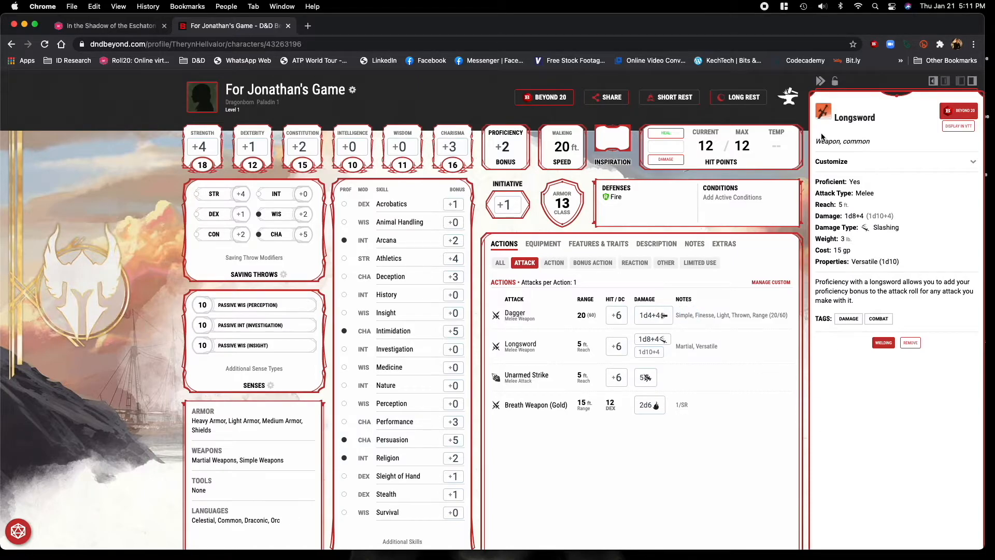
left_click(820, 81)
left_click(789, 96)
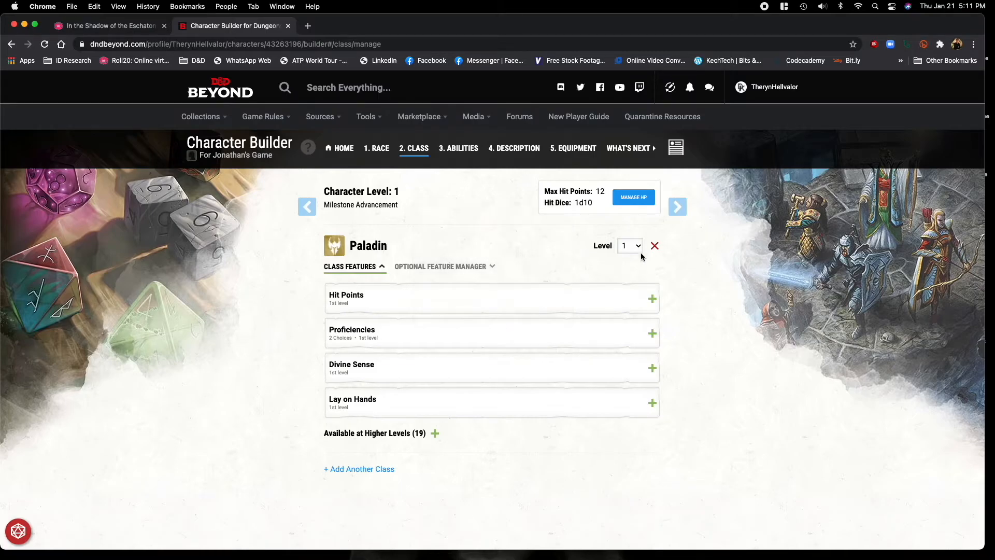
left_click(636, 246)
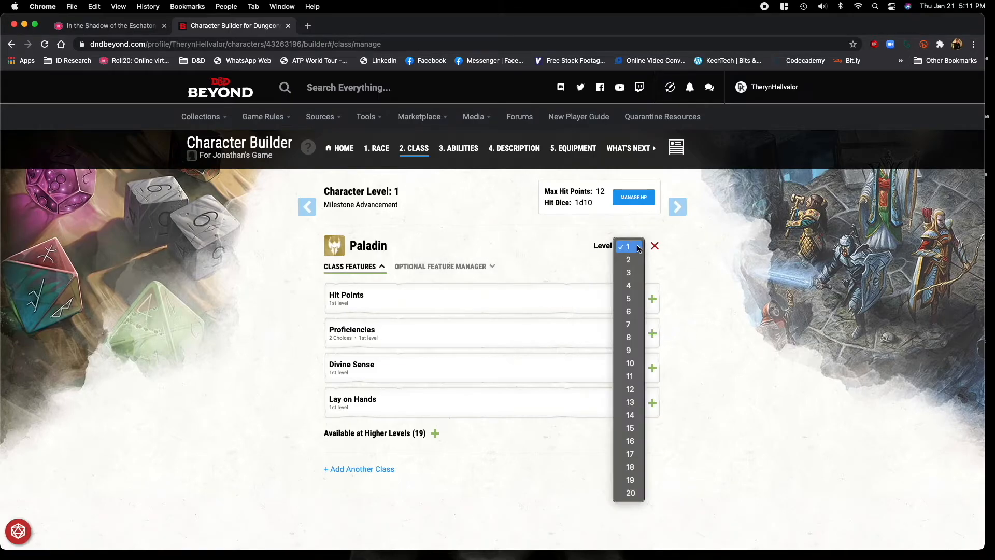
left_click(629, 273)
left_click(730, 391)
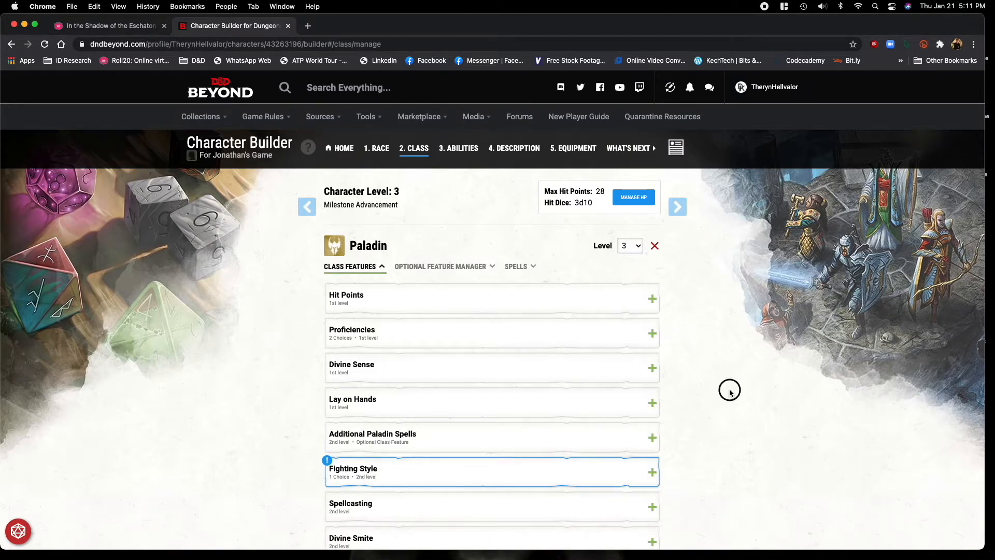
Choose Dueling as the Paladin's 2nd-level Fighting Style.
scroll(739, 431, "down", 1)
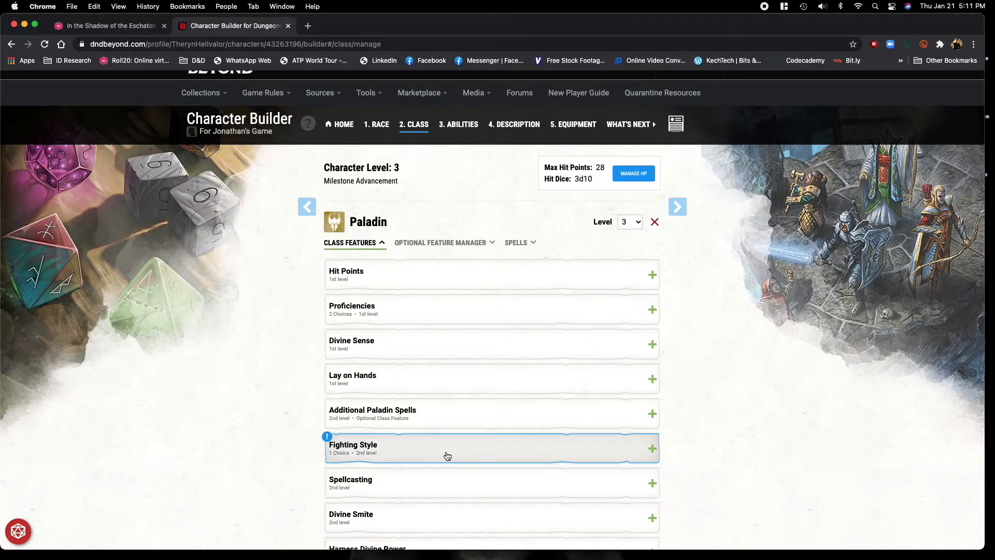
left_click(447, 456)
left_click(452, 513)
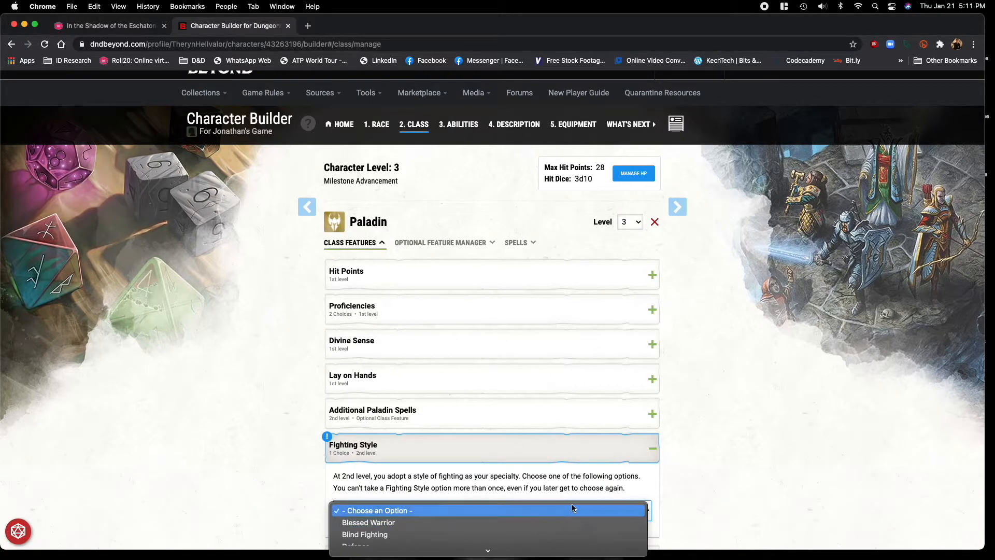
left_click(712, 484)
scroll(711, 484, "down", 5)
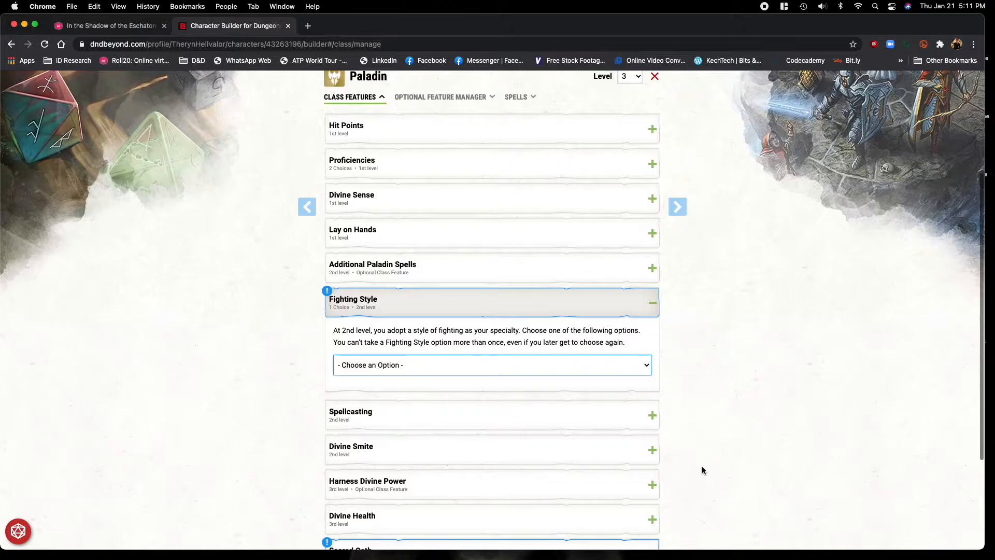
left_click(386, 218)
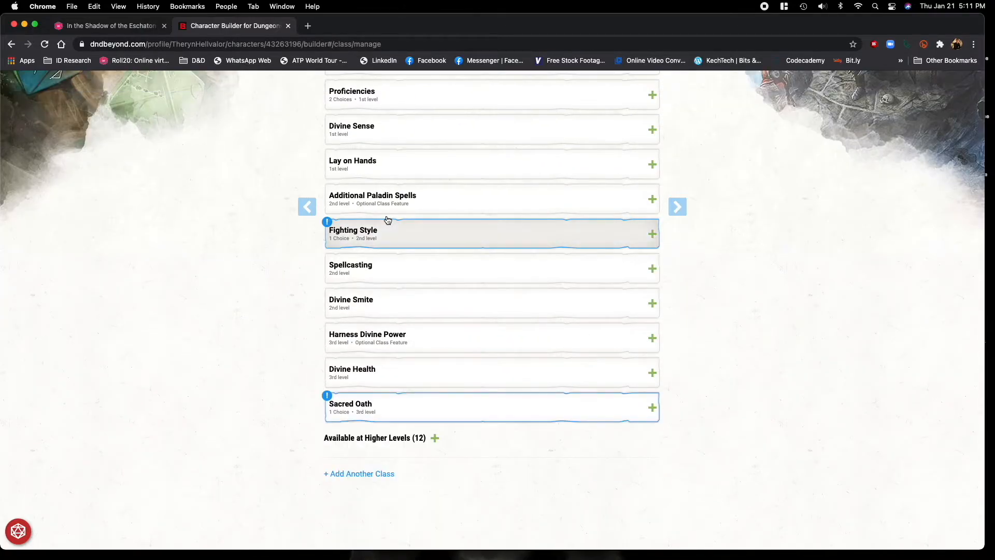
left_click(387, 228)
left_click(393, 278)
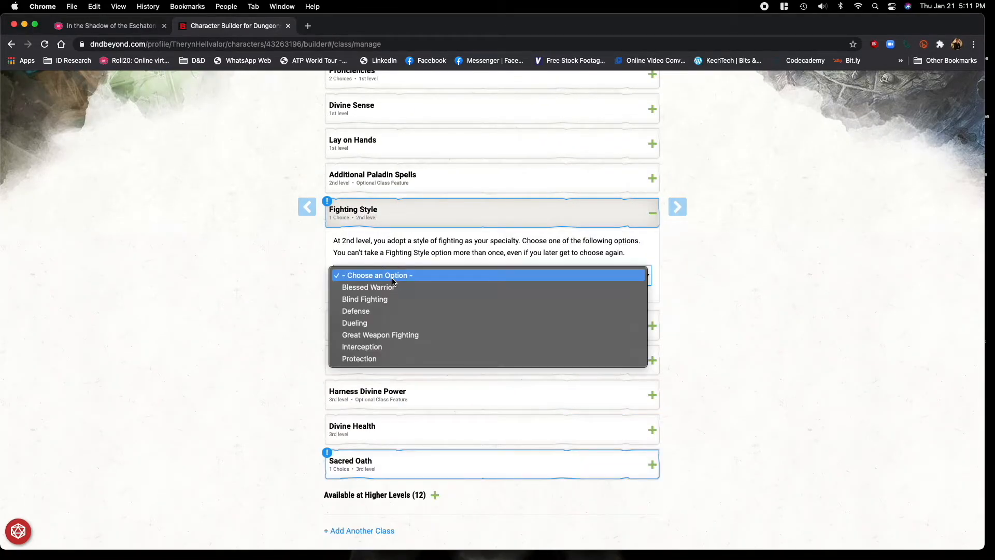
left_click(408, 324)
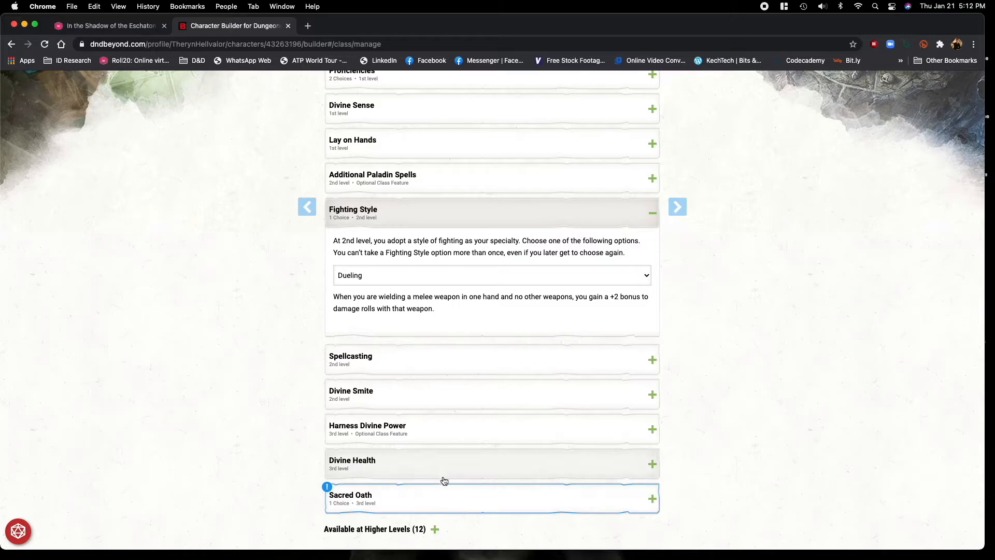
Choose Oath of Vengeance as the Paladin's 3rd-level Sacred Oath.
left_click(447, 498)
scroll(732, 448, "down", 5)
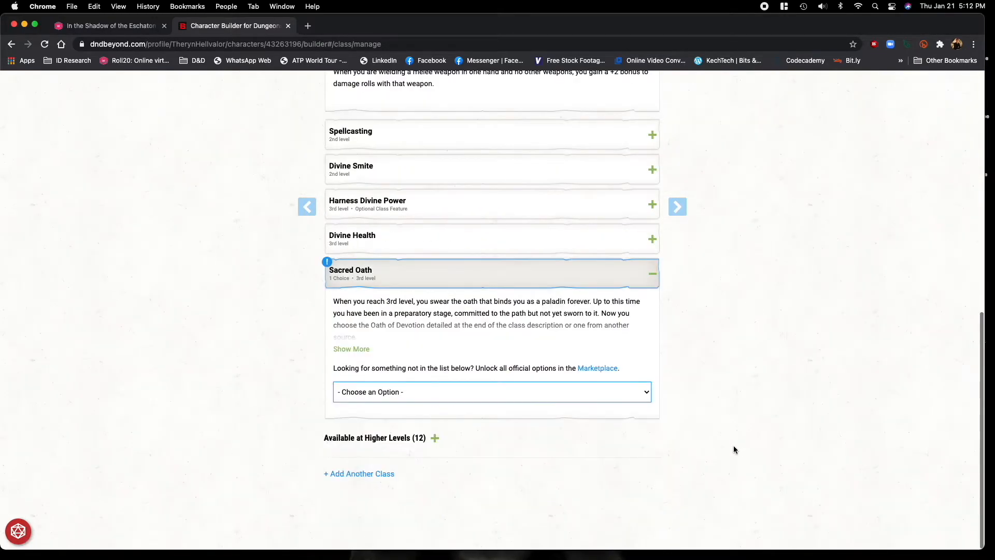
left_click(437, 397)
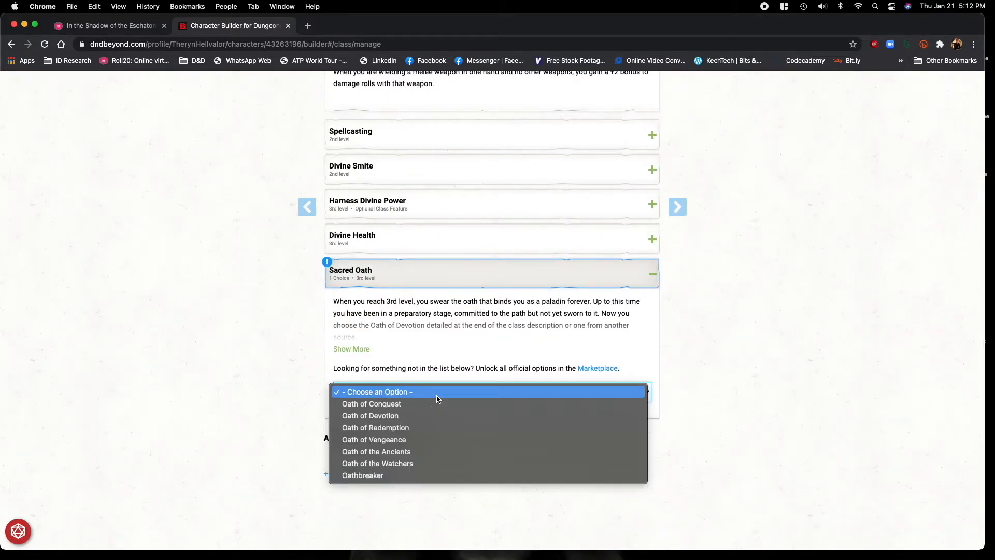
left_click(434, 440)
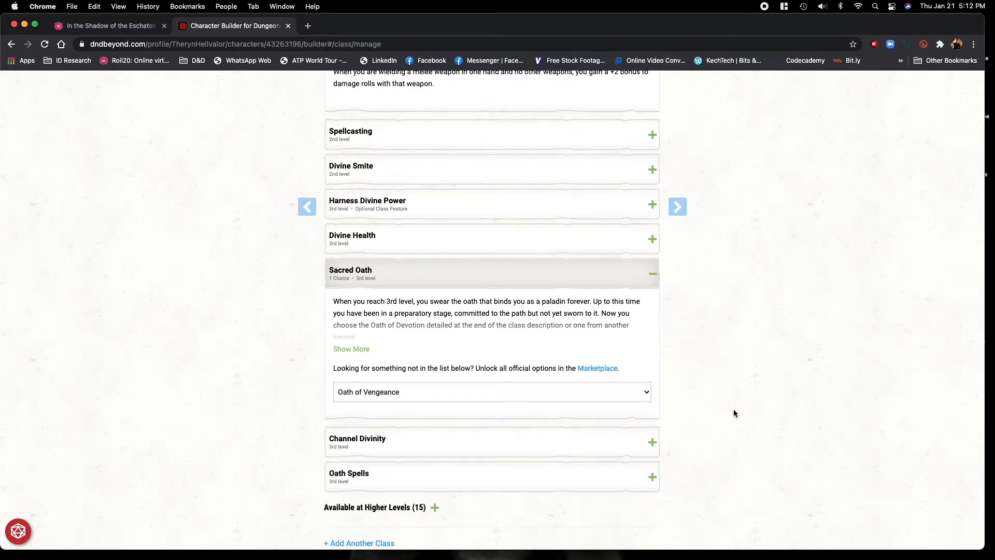
Return to the character sheet, dismiss the Beyond 20 notice, and show Features & Traits so the extension parses the leveled-up character.
scroll(710, 249, "up", 10)
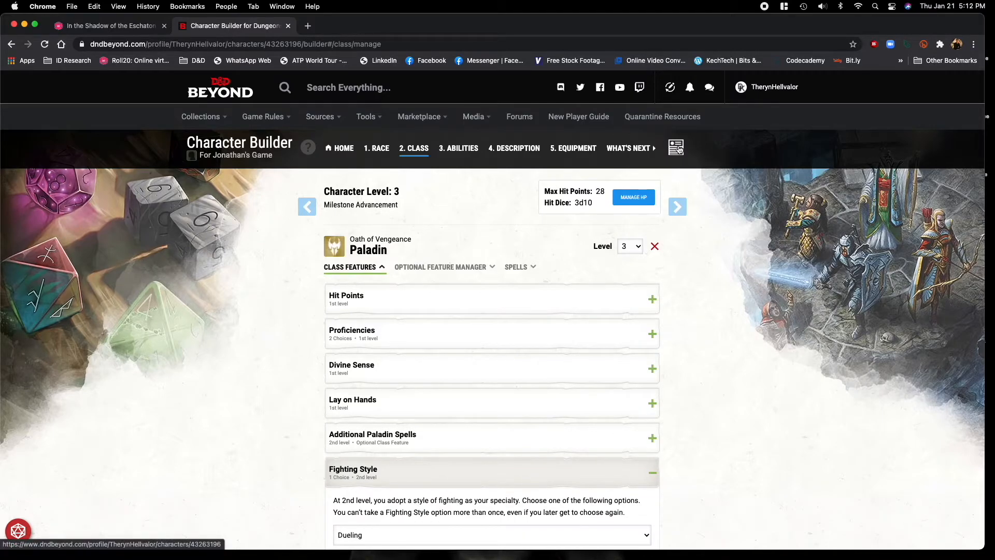
left_click(677, 148)
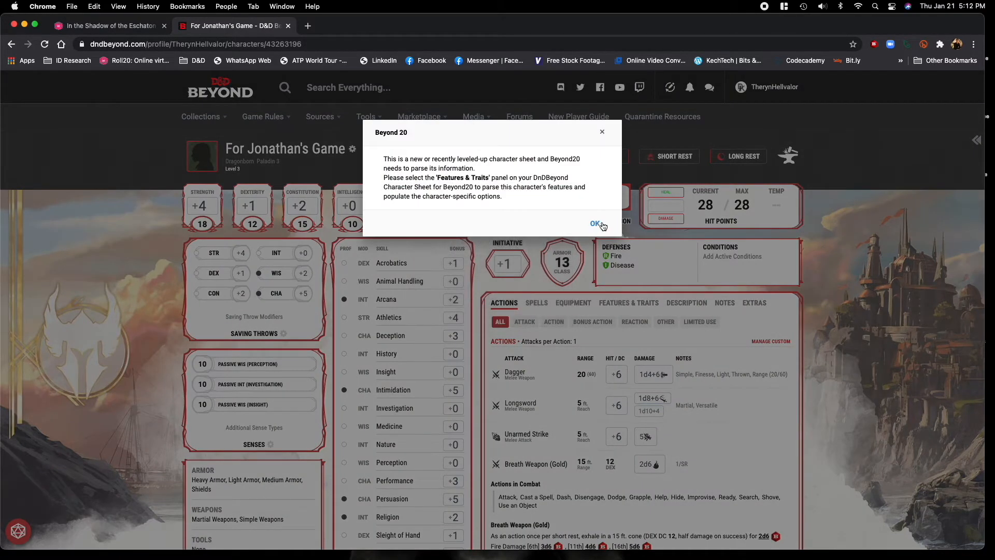
left_click(596, 224)
left_click(629, 303)
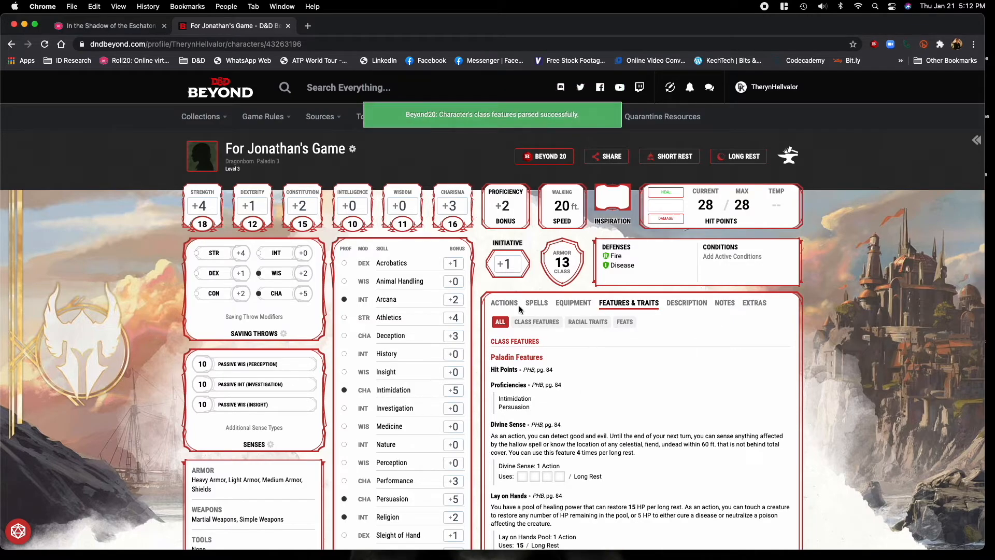
Cast Bane from the character's spell list, check the Roll20 chat, and come back to the character sheet.
left_click(535, 306)
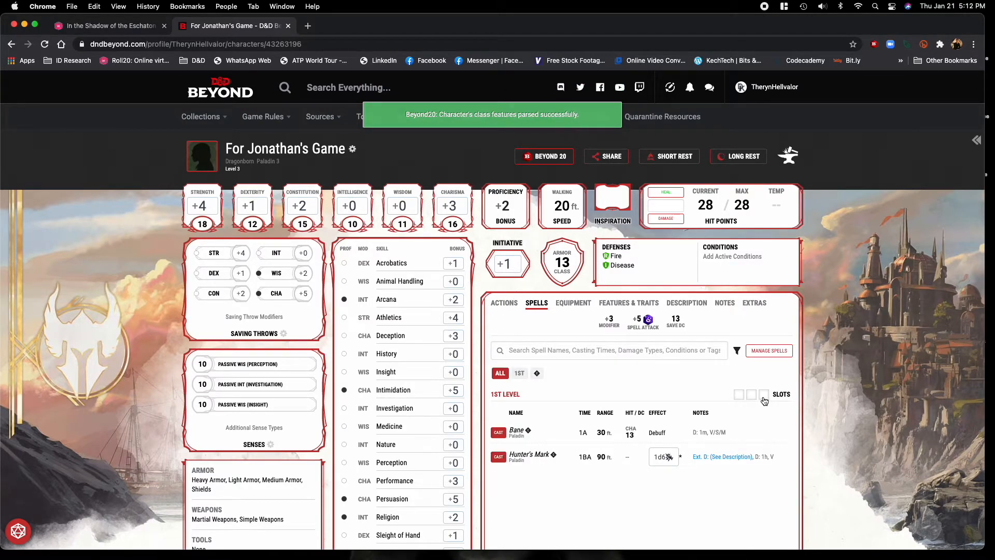
left_click(499, 435)
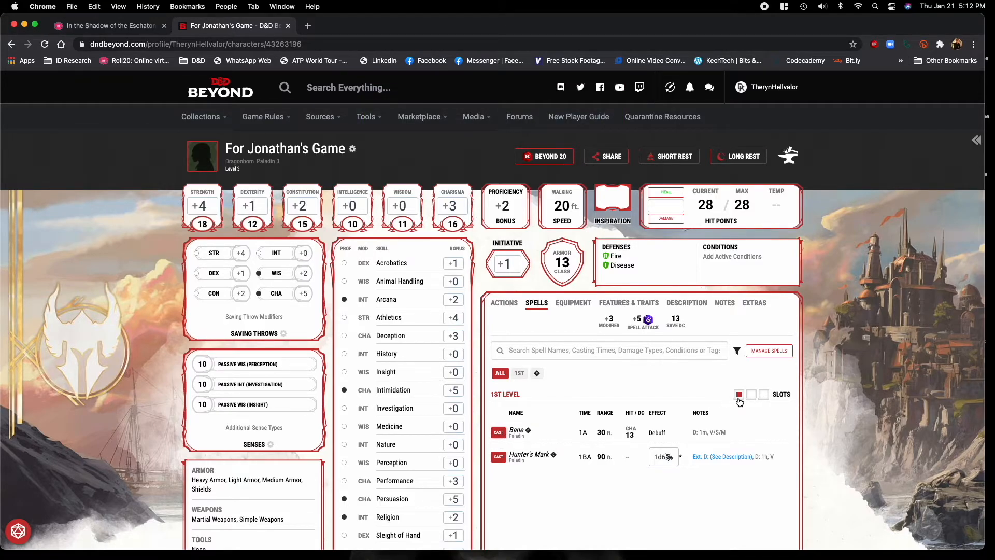
left_click(113, 26)
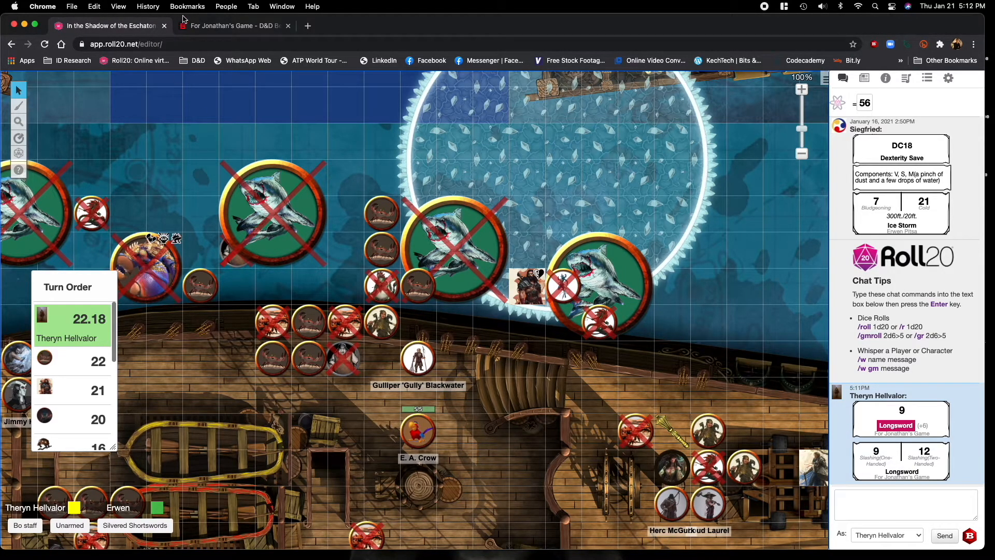
left_click(208, 23)
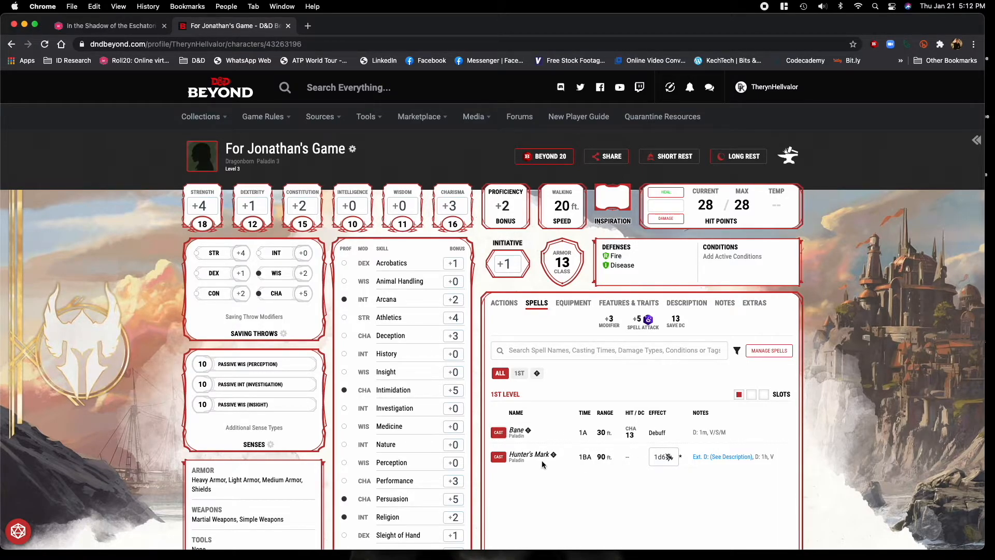
Filter the spells by 1st level, show all spells again, and open the details of Hunter's Mark.
left_click(520, 372)
left_click(506, 375)
mouse_move(228, 118)
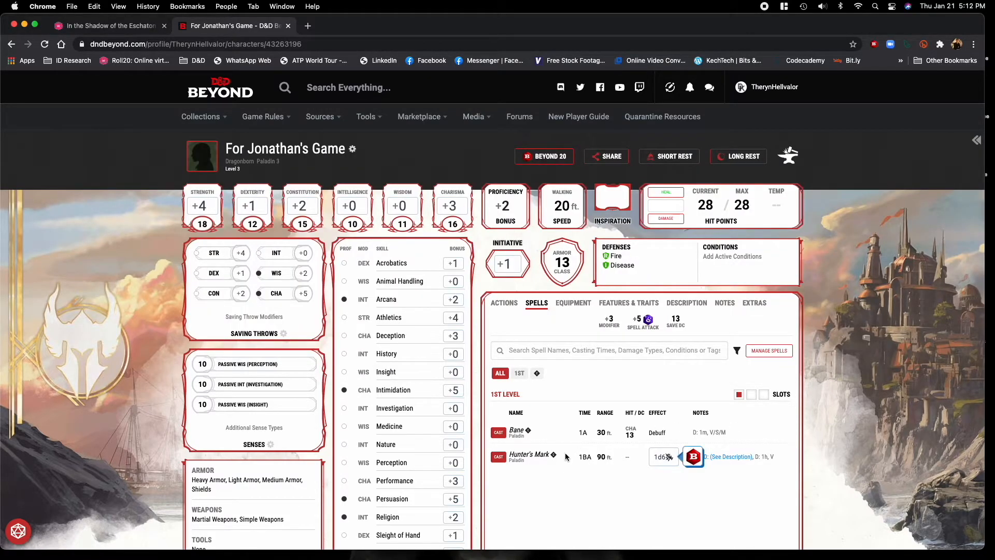
left_click(539, 456)
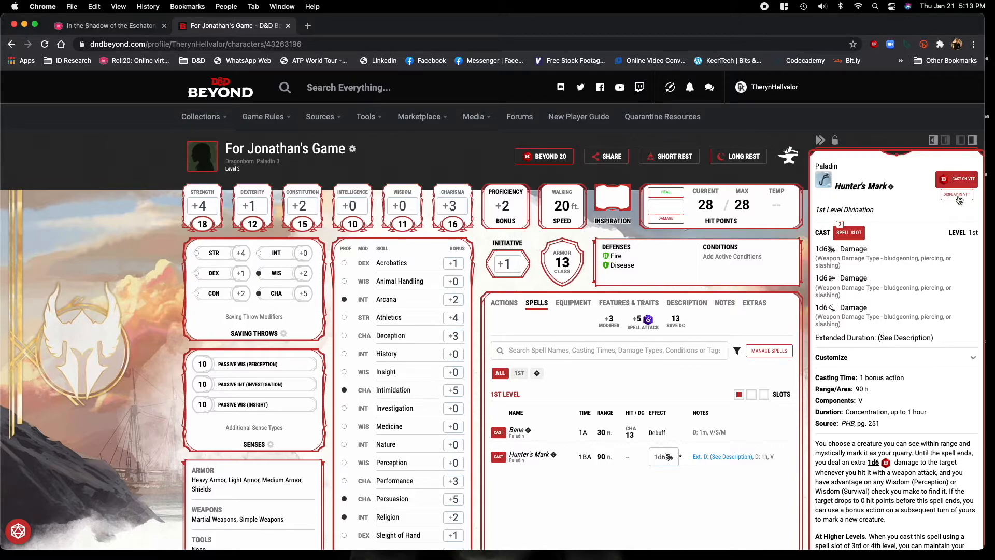
Display the Hunter's Mark description in the VTT, check it in the Roll20 chat, and come back to the character sheet.
left_click(960, 200)
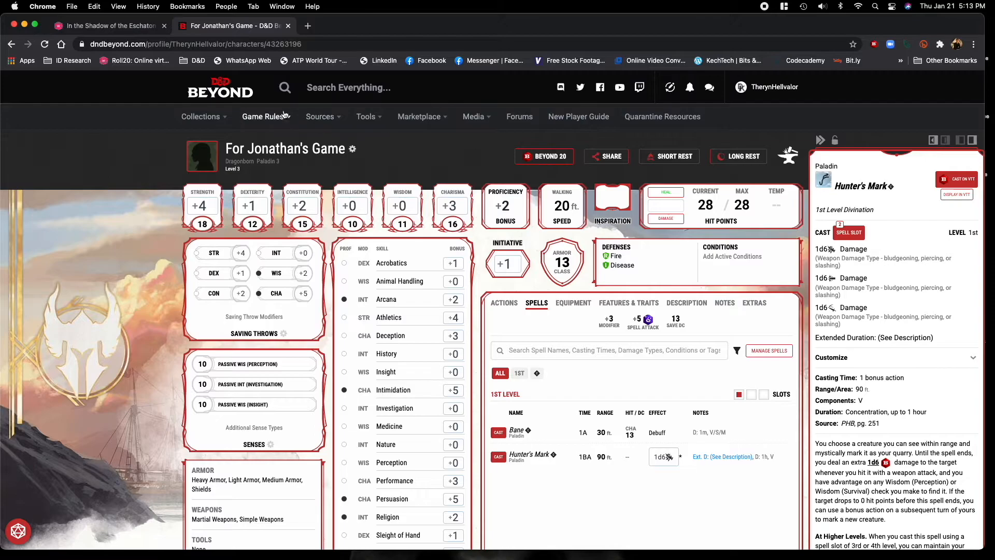
left_click(111, 25)
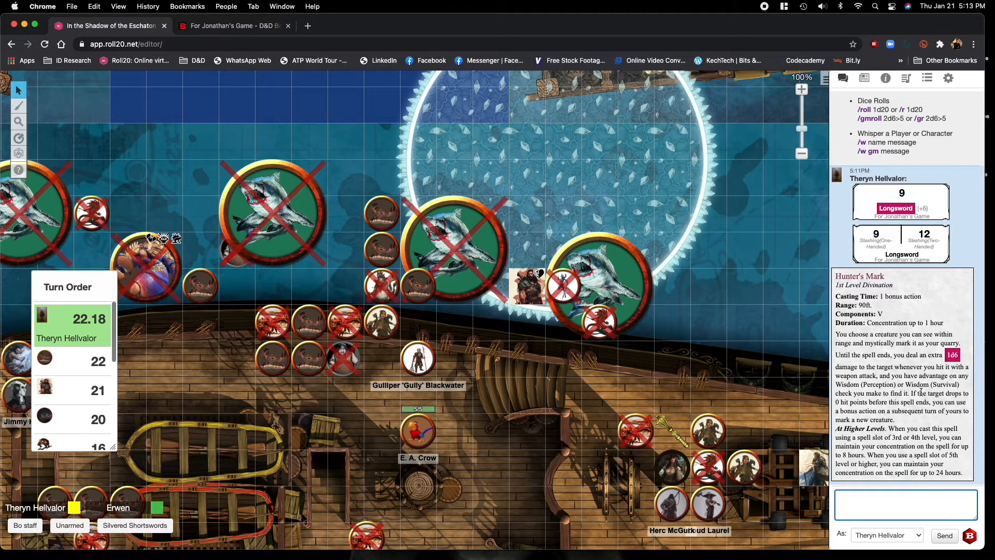
left_click(221, 27)
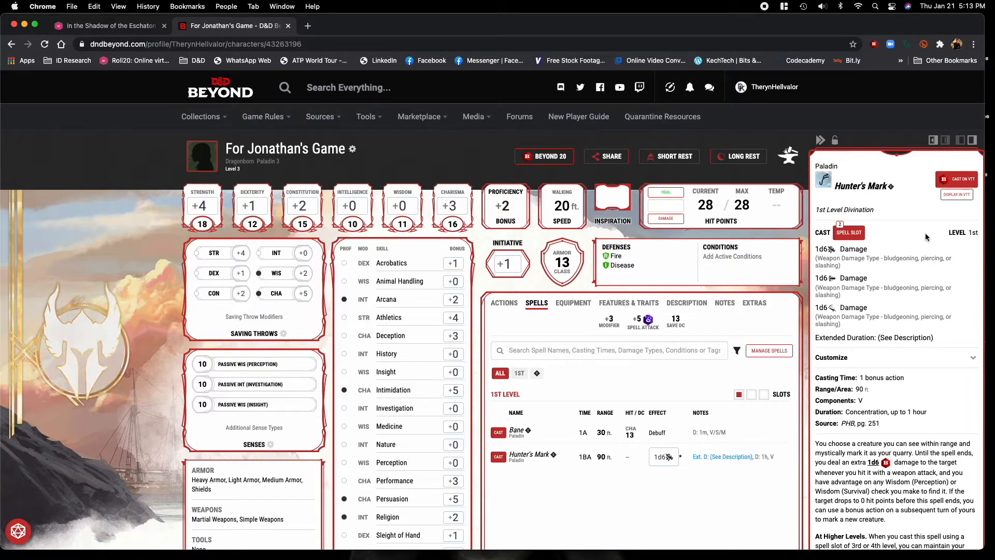
Cast Hunter's Mark on the VTT, check the roll in the Roll20 chat, then return to the character sheet and hide the spell details.
left_click(953, 181)
left_click(109, 28)
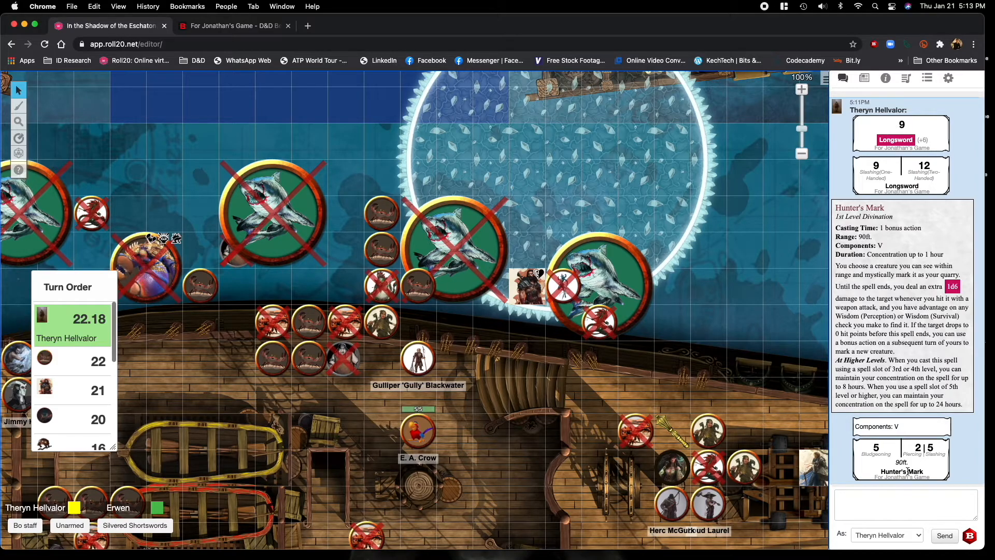
left_click(221, 27)
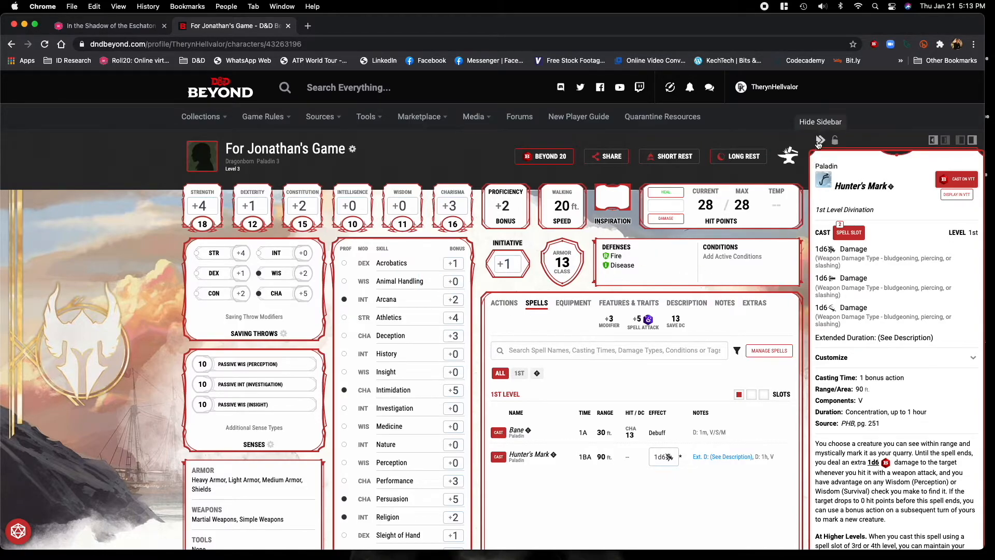
left_click(820, 141)
Show the Amulet from the character's equipment in the VTT, check its description in the Roll20 chat, and return to the character sheet.
left_click(562, 304)
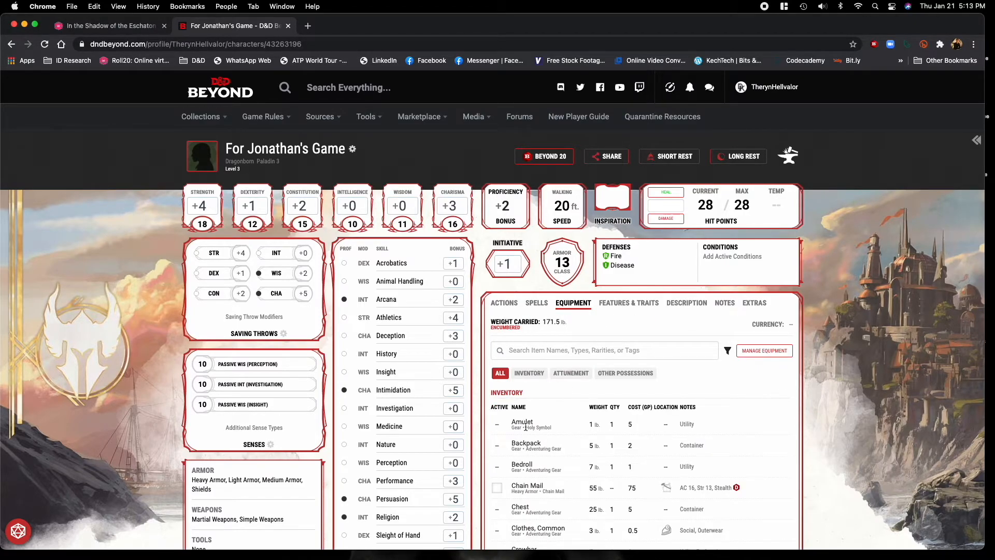
left_click(525, 426)
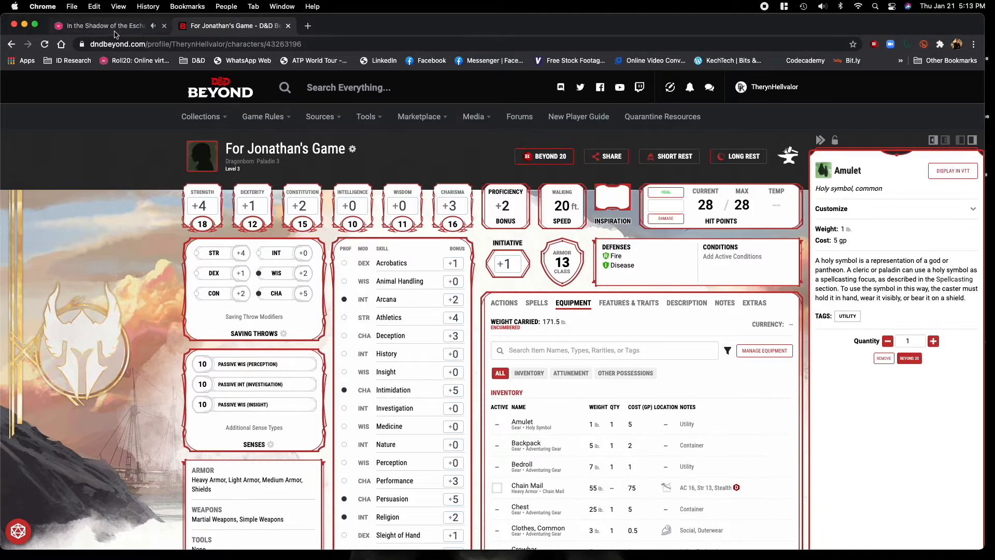
left_click(114, 30)
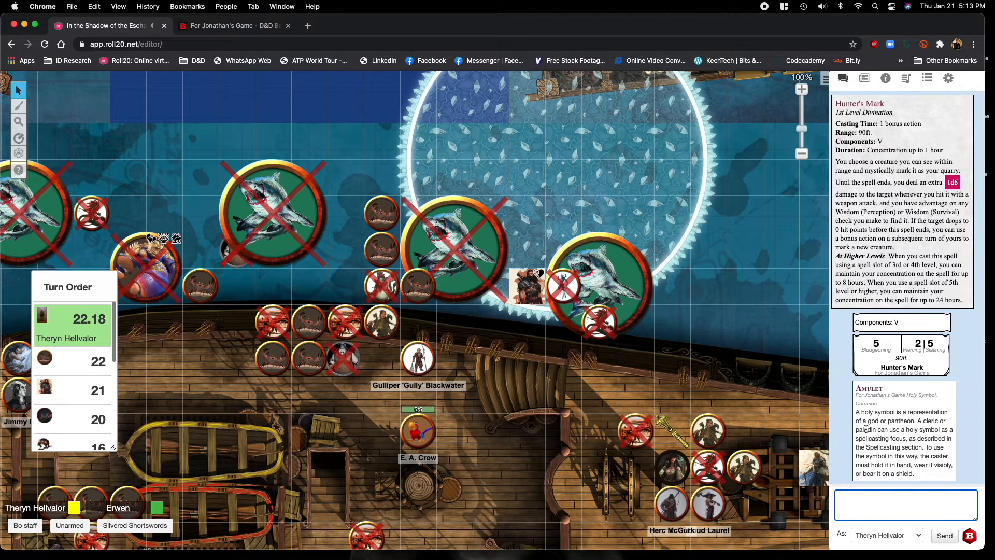
left_click(241, 26)
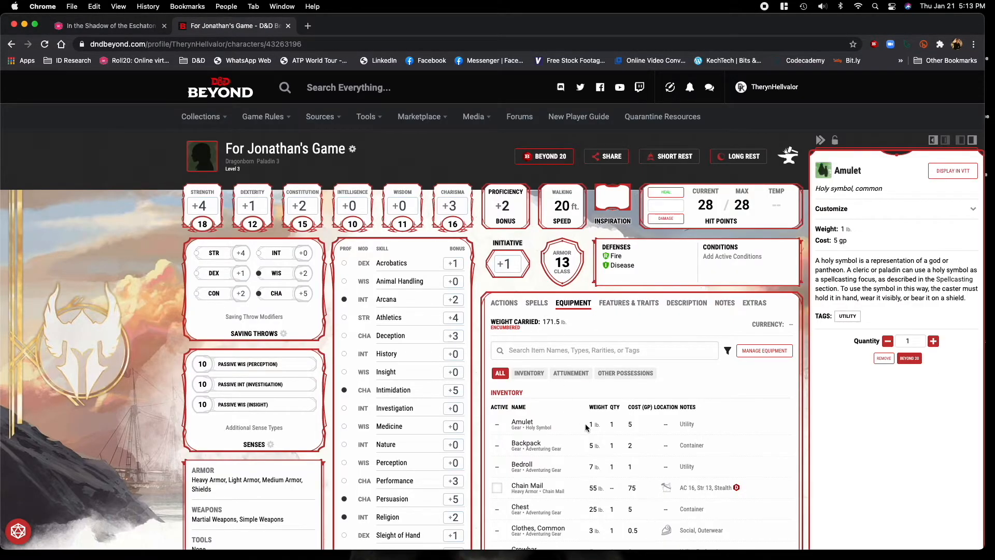
View the Backpack's details in the inventory, close them, and show the character's currency.
left_click(537, 444)
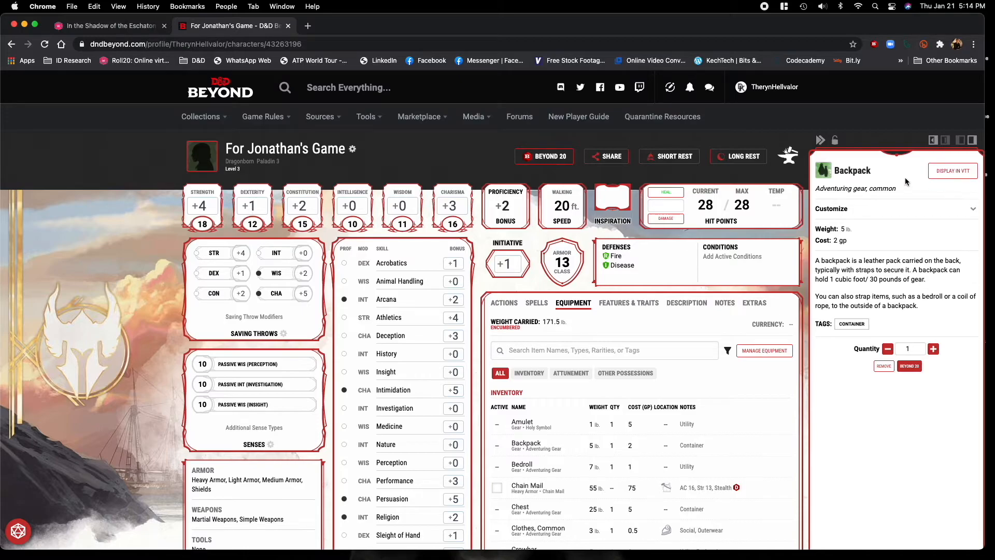
left_click(820, 140)
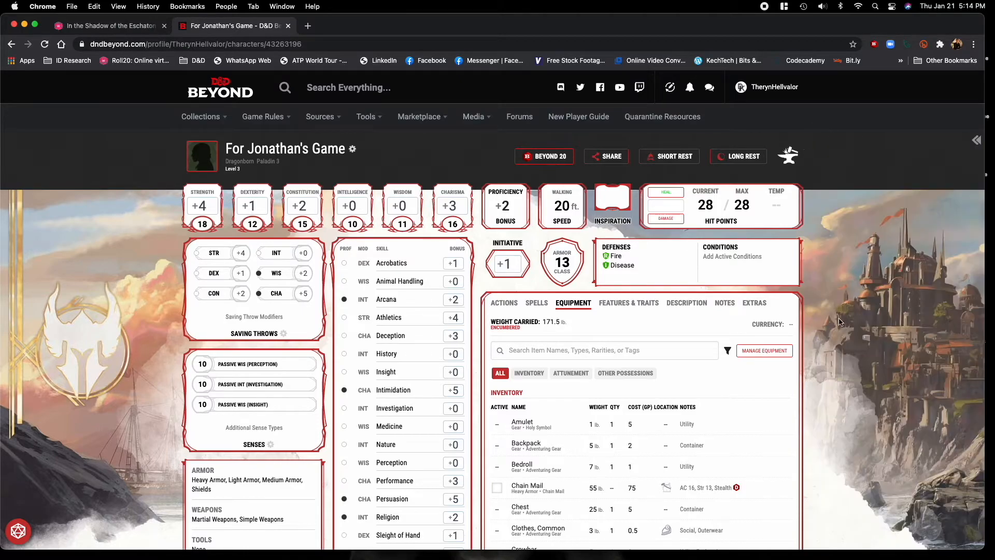
left_click(776, 325)
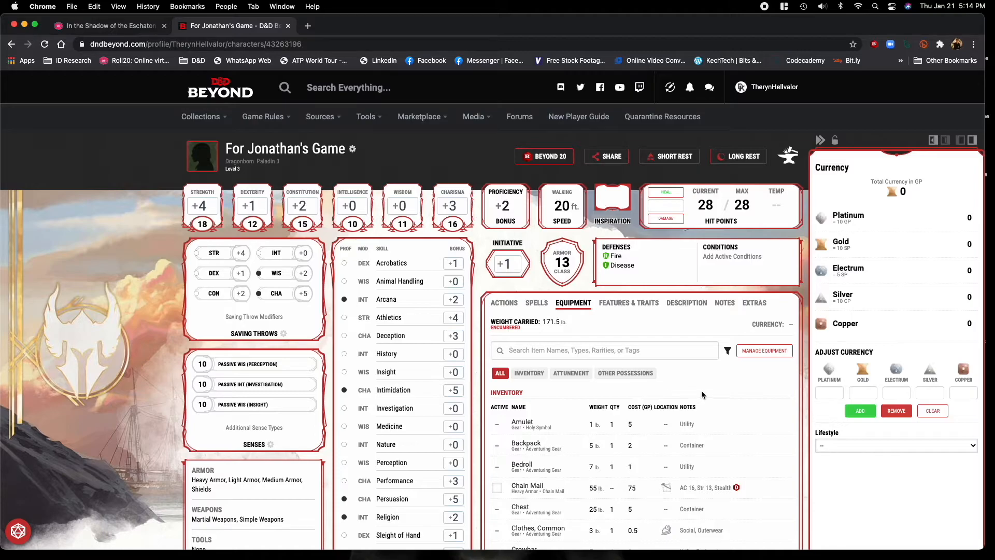
Roll the Dagger's damage through Beyond 20, check the Roll20 chat, then return to the character sheet and hide the weapon details.
left_click(500, 306)
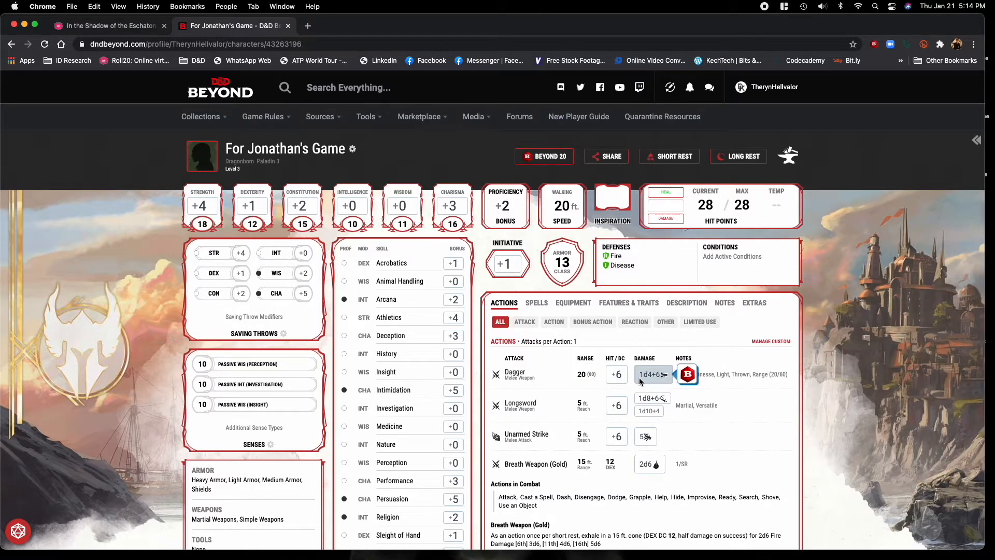
left_click(687, 377)
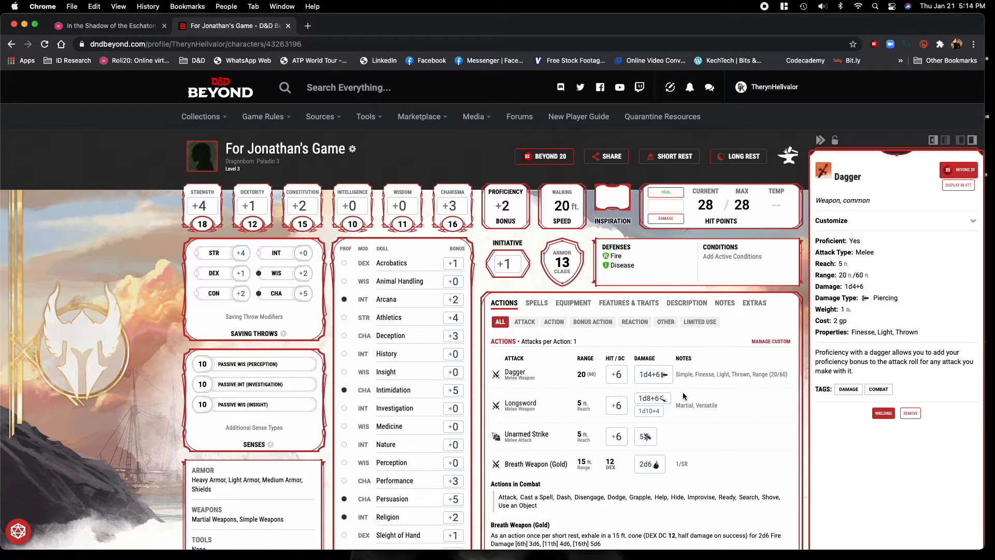
left_click(135, 26)
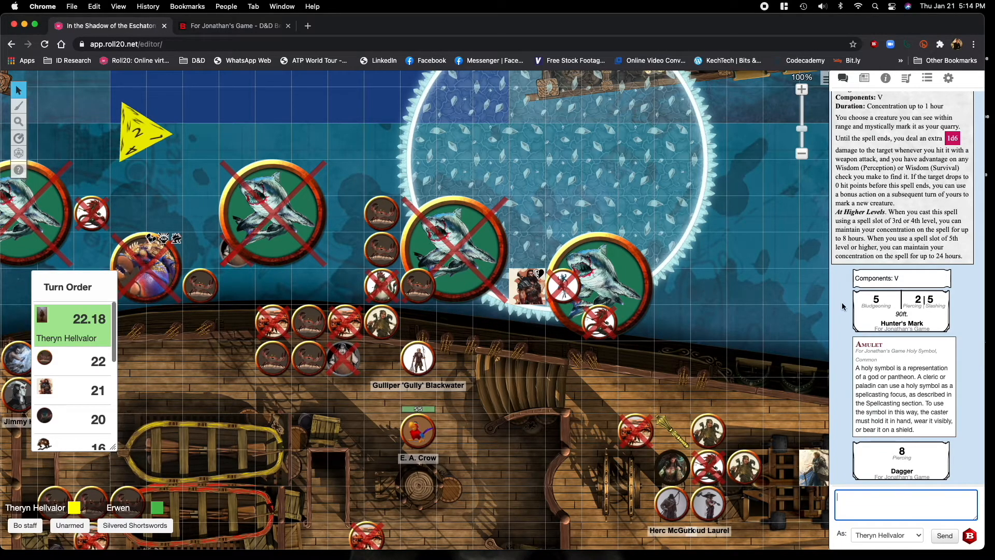
scroll(892, 318, "up", 8)
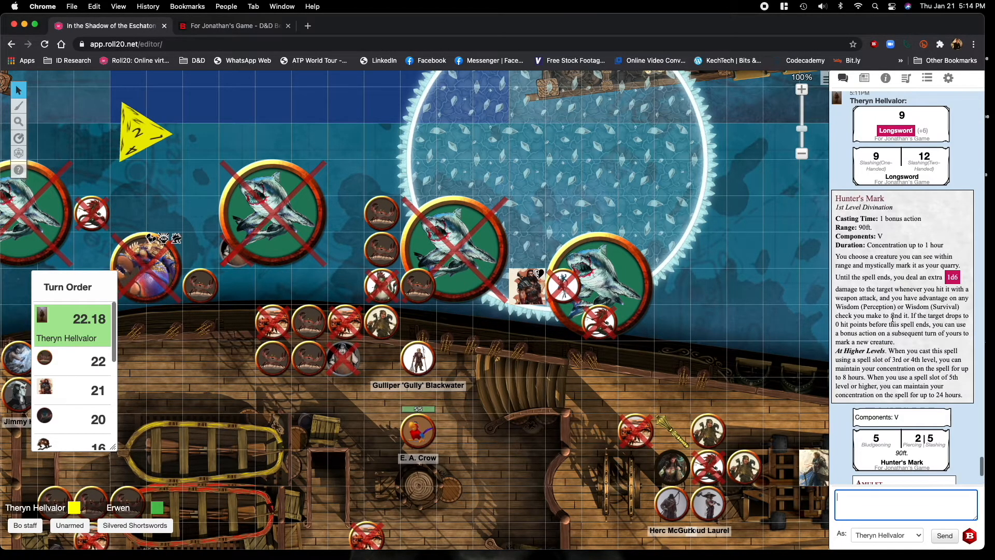
scroll(893, 318, "down", 8)
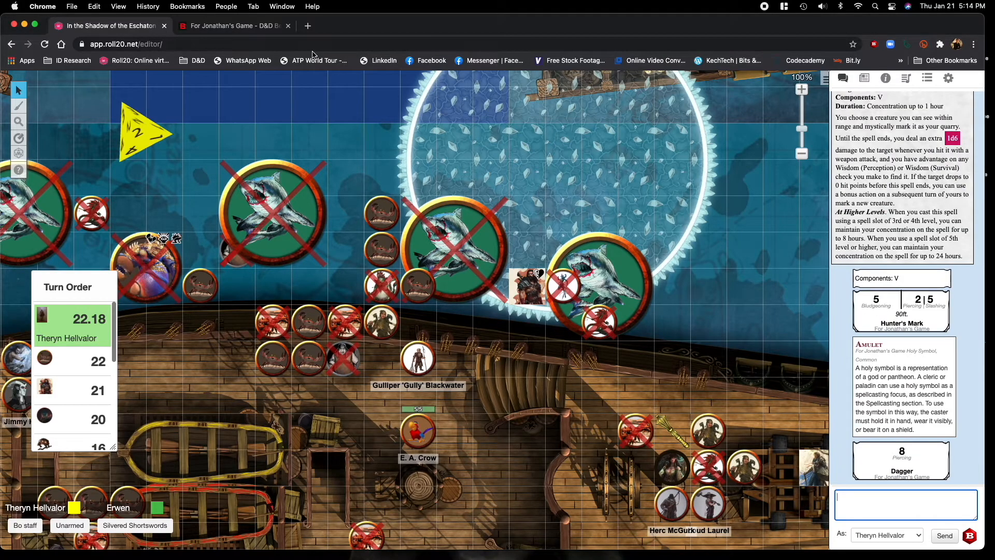
left_click(133, 138)
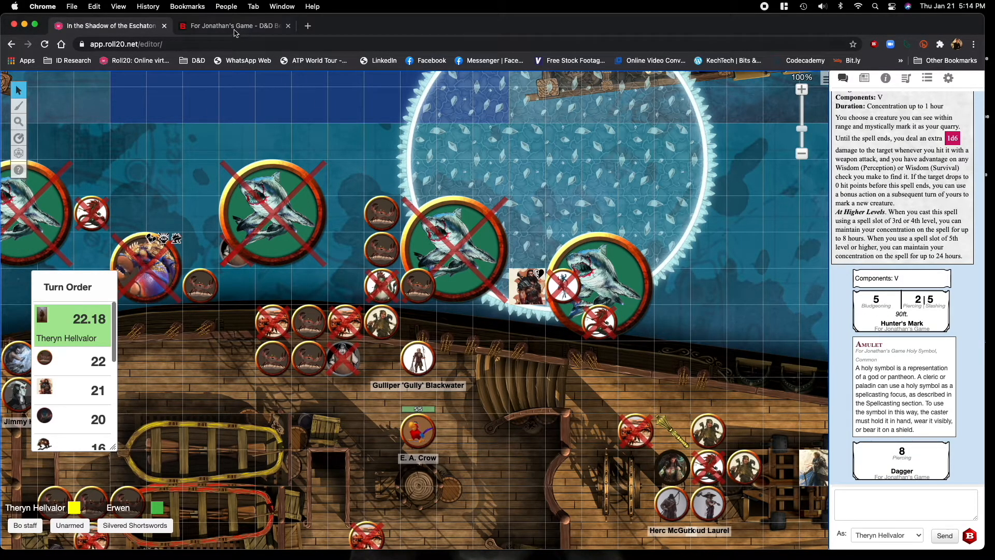
left_click(216, 26)
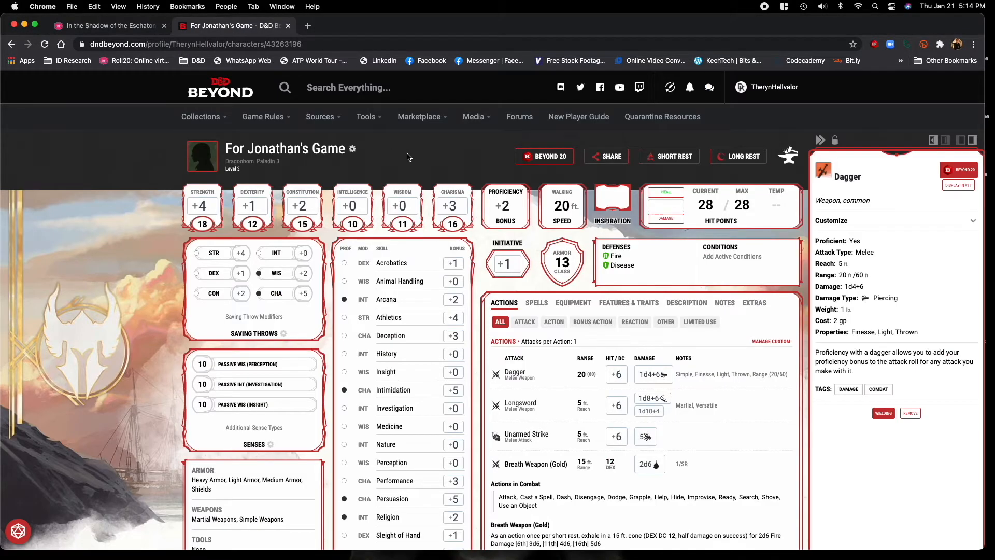
left_click(819, 141)
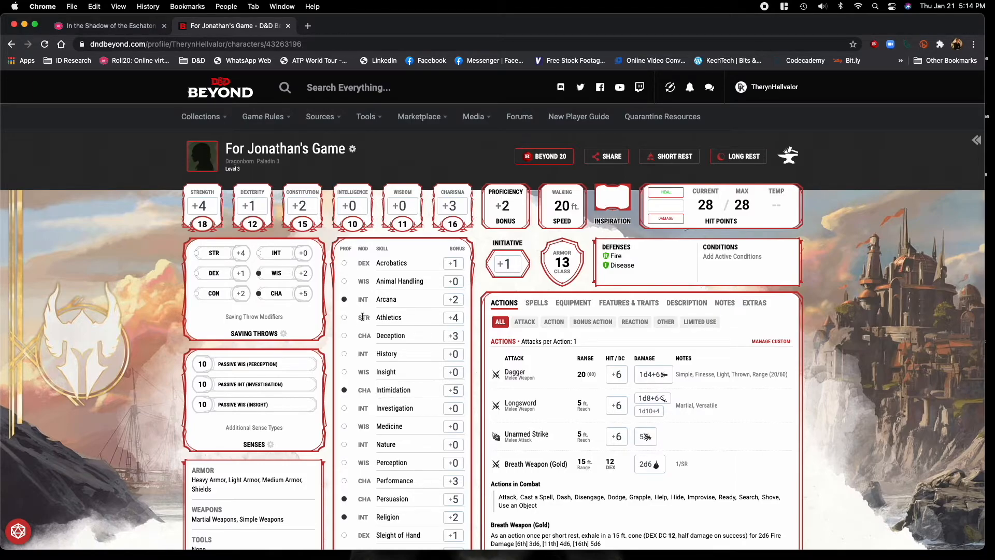
Roll a Strength saving throw through Beyond 20, check the Roll20 chat, then return to the character sheet and close the saving throw details.
scroll(862, 377, "down", 3)
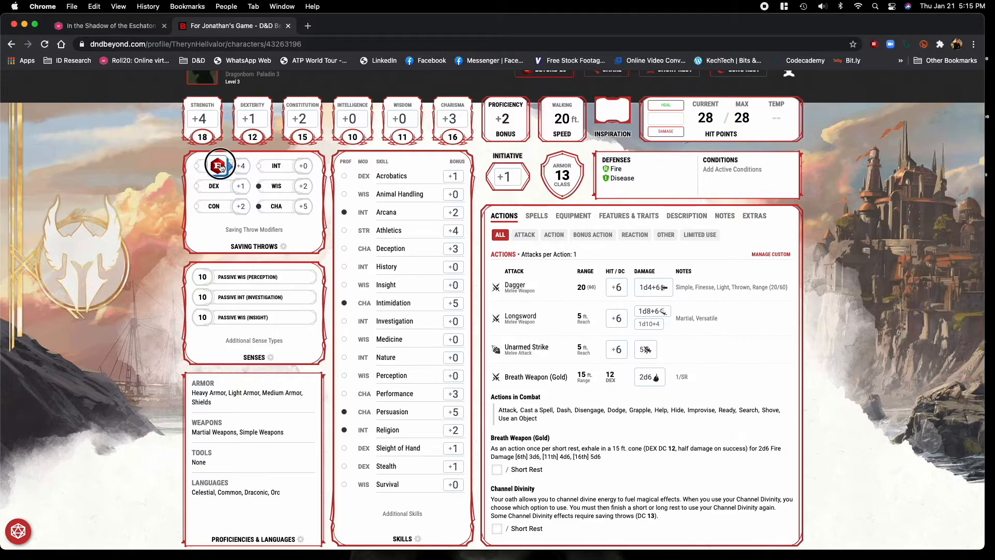
left_click(239, 167)
left_click(115, 25)
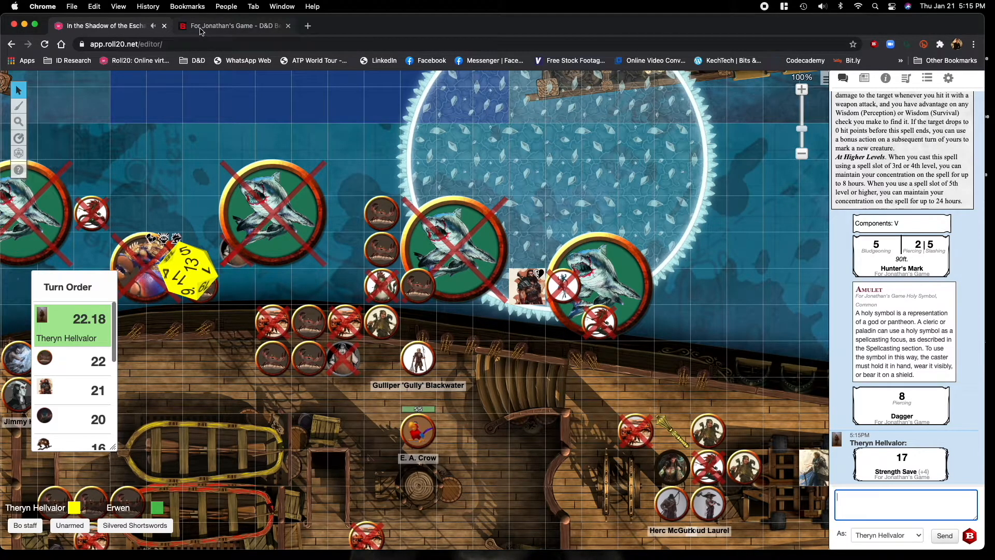
left_click(217, 26)
scroll(427, 356, "up", 3)
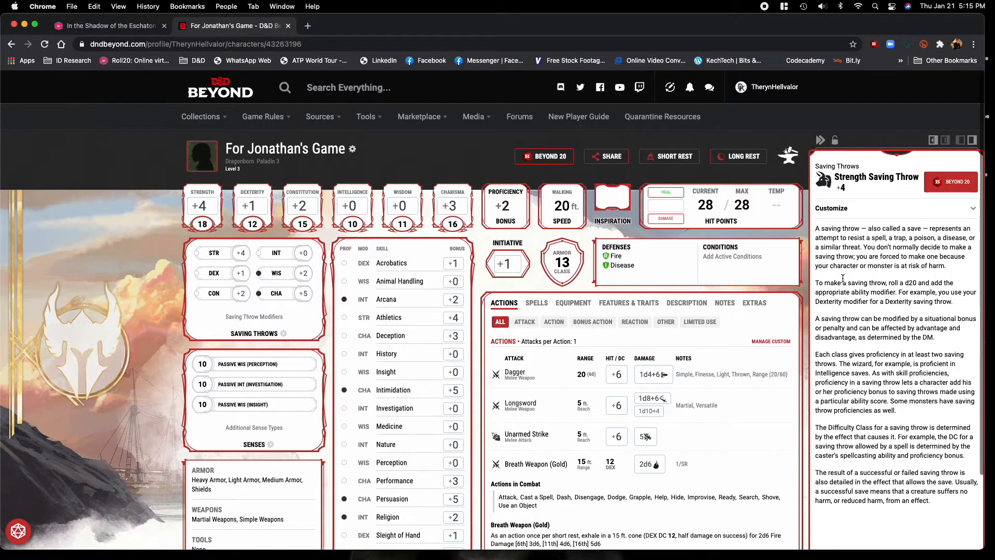
left_click(810, 325)
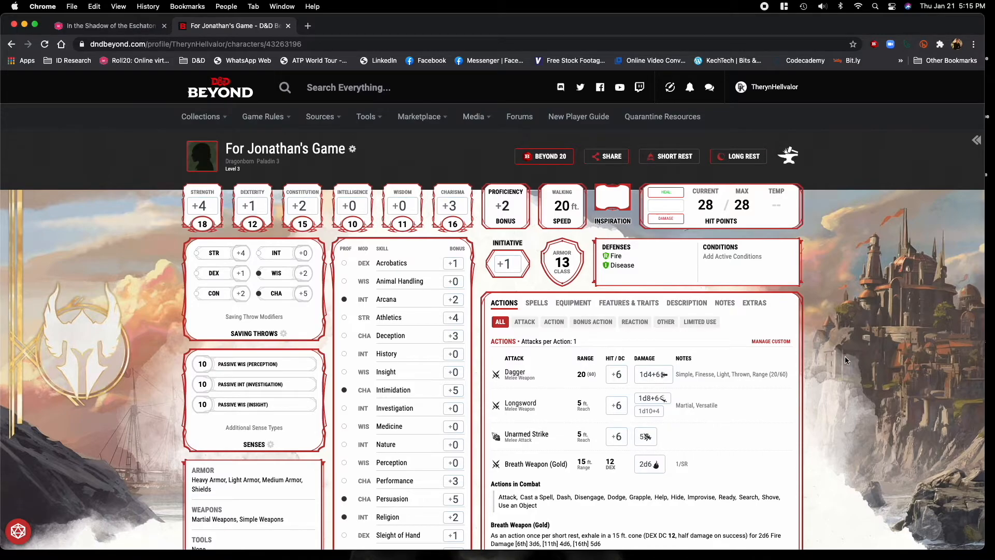
Search the equipment catalogue for "ring of pr", add the Ring of Protection to the inventory, and close equipment management.
scroll(845, 356, "down", 1)
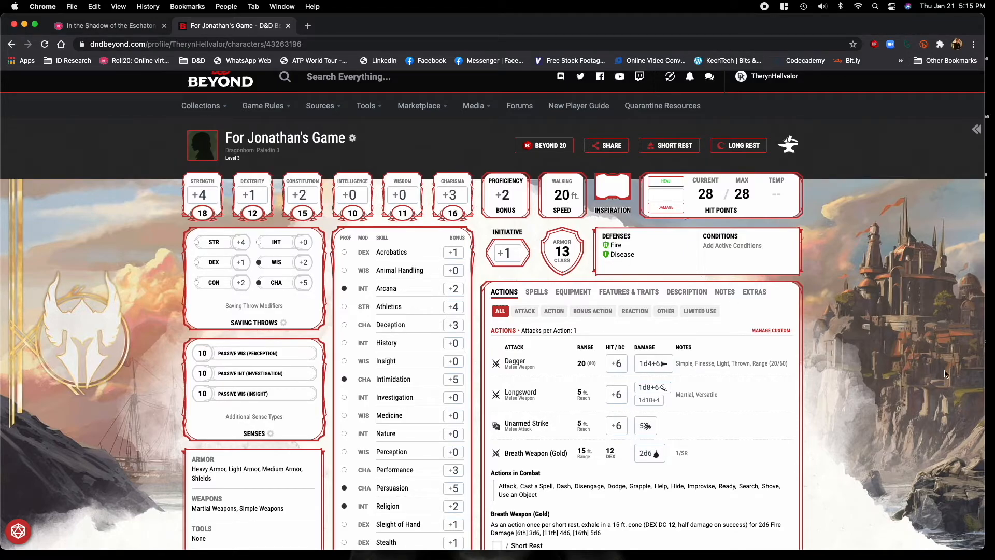
scroll(867, 352, "down", 3)
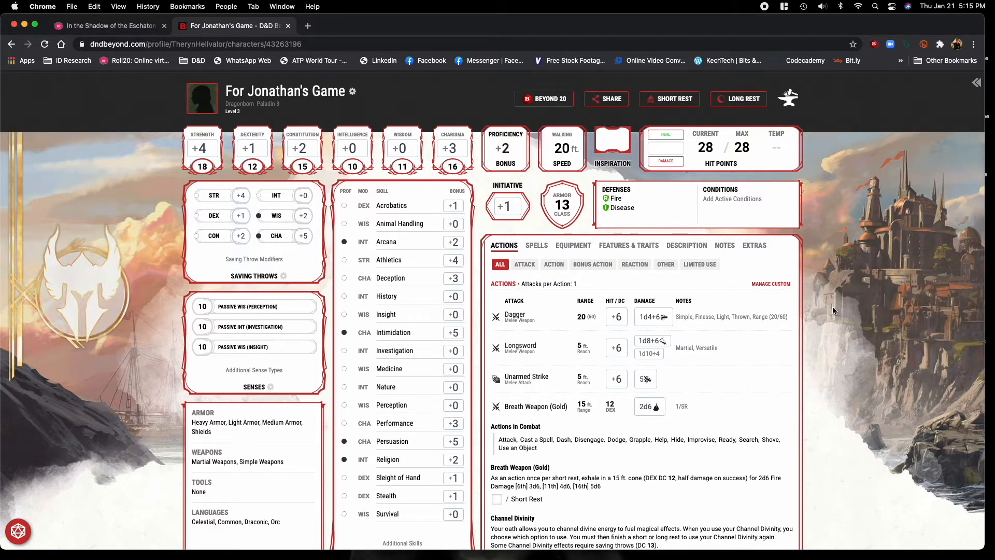
left_click(572, 247)
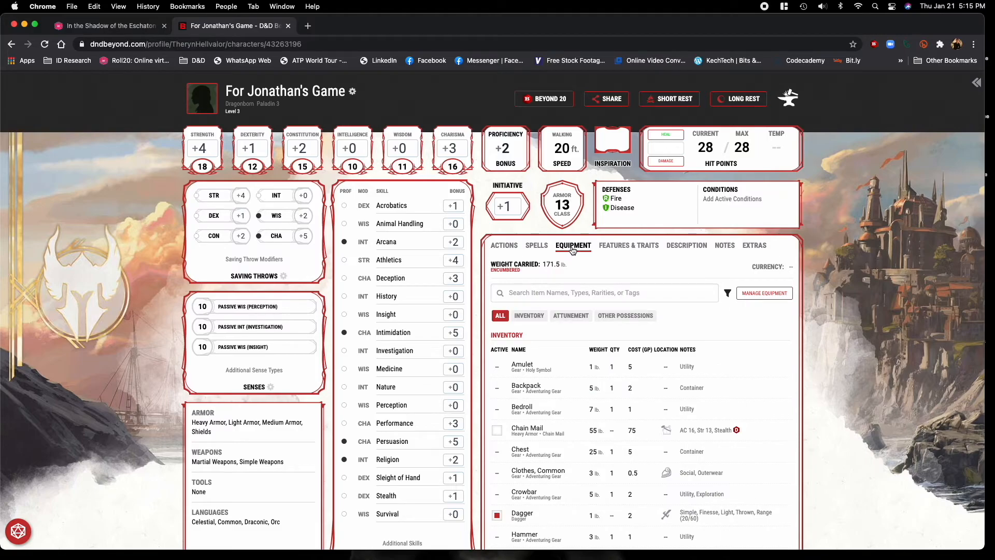
left_click(762, 293)
left_click(862, 169)
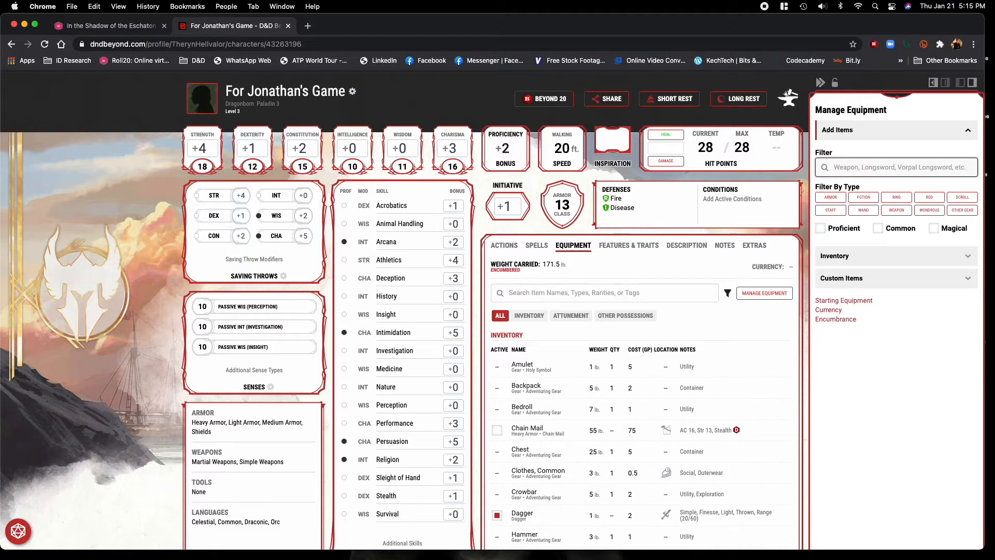
type("ring of pr")
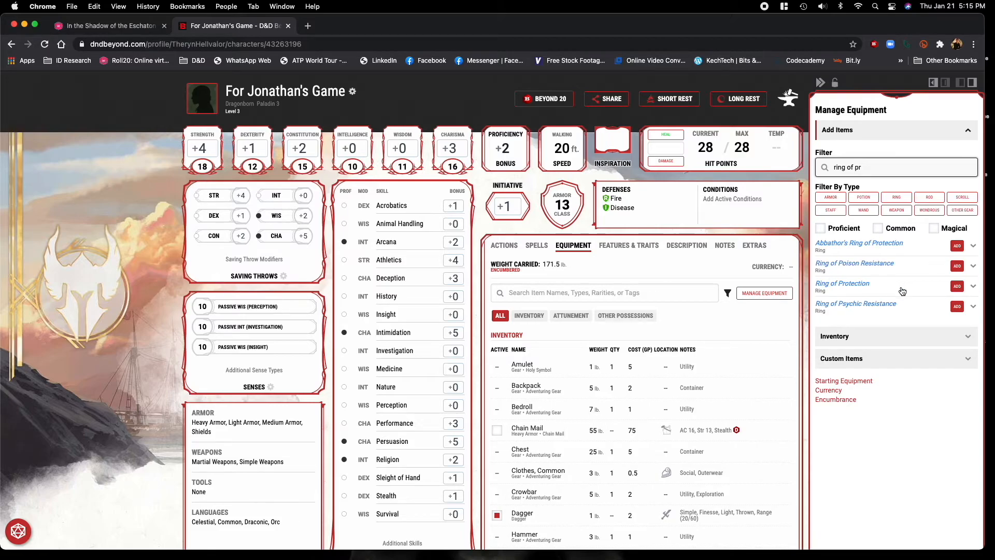
left_click(958, 287)
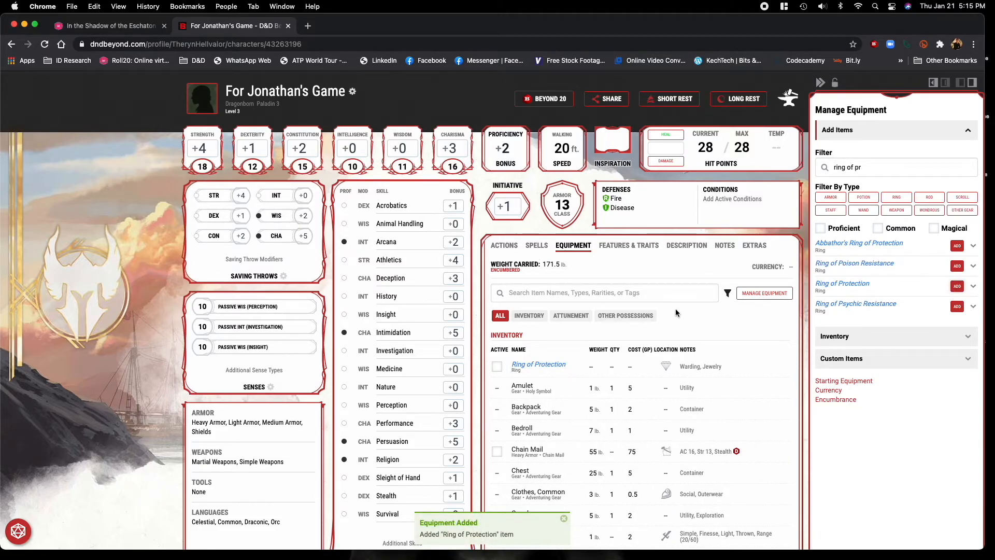
left_click(820, 82)
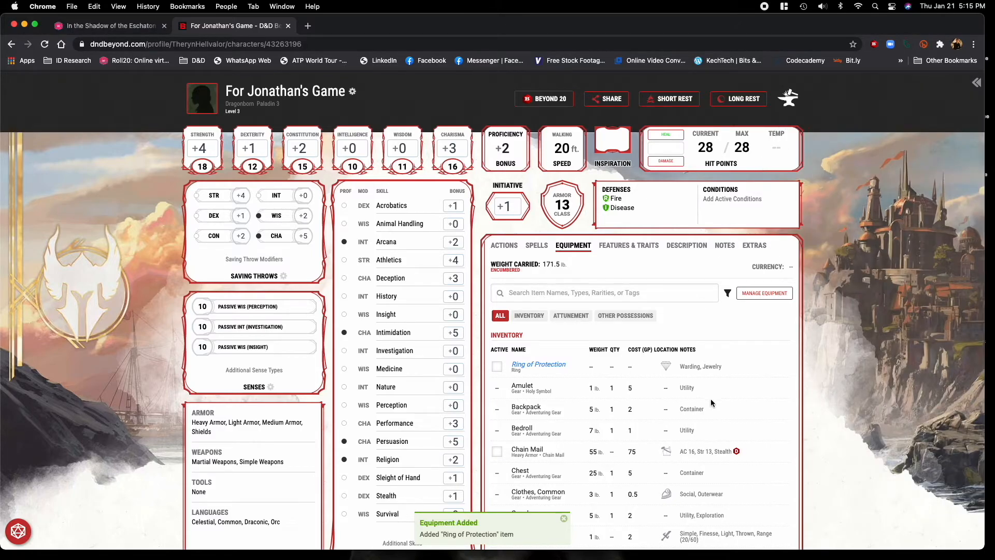
Equip the Ring of Protection and attune the character to it.
scroll(661, 347, "down", 1)
scroll(836, 416, "down", 1)
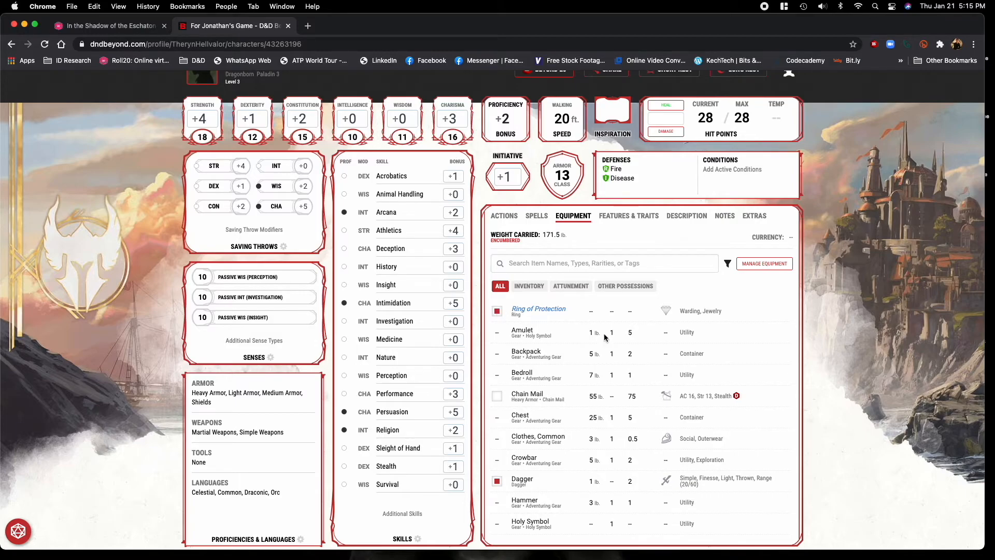
scroll(638, 372, "down", 5)
scroll(638, 371, "up", 6)
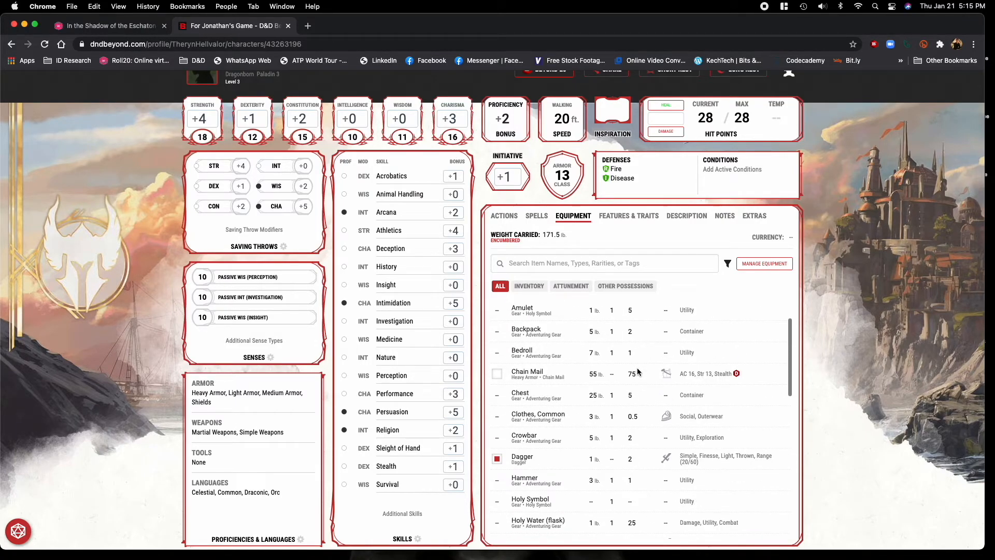
left_click(546, 334)
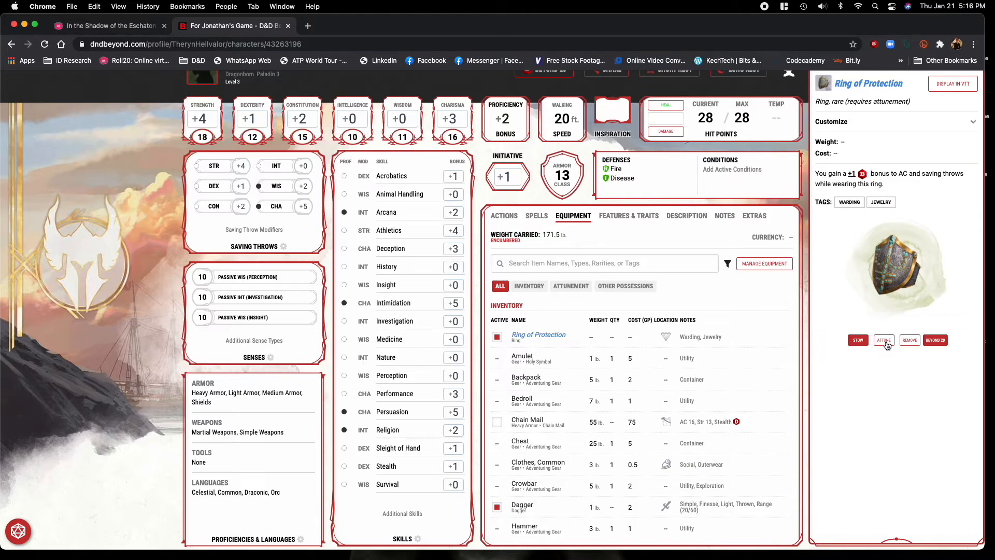
left_click(885, 340)
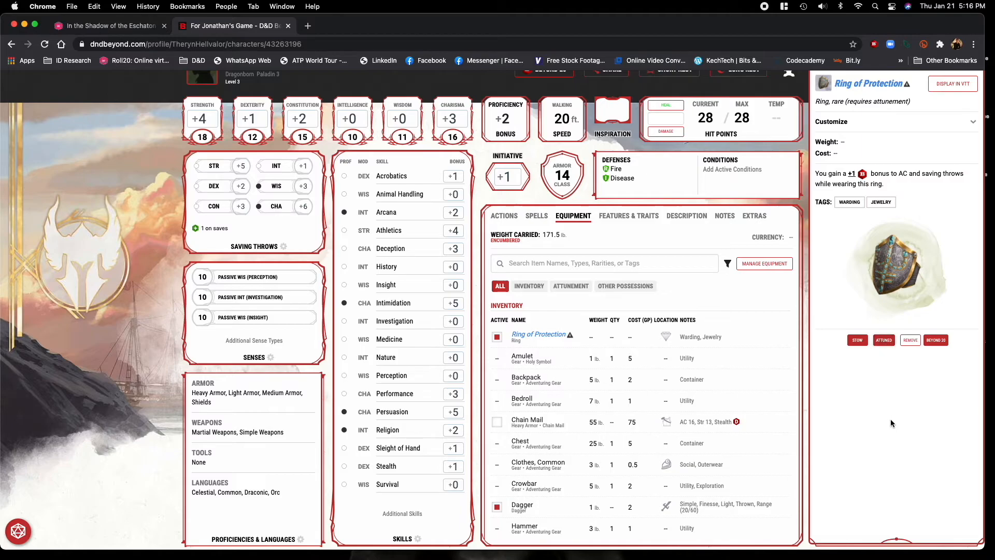
Review the inventory and attunement slots on the character sheet, then close the Ring of Protection details.
scroll(744, 441, "down", 5)
scroll(744, 441, "down", 3)
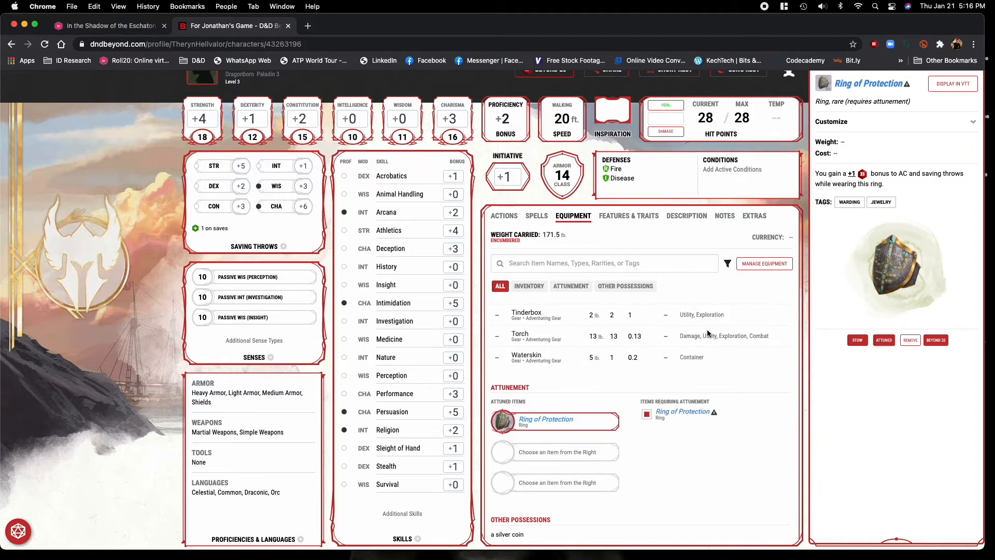
scroll(725, 365, "up", 10)
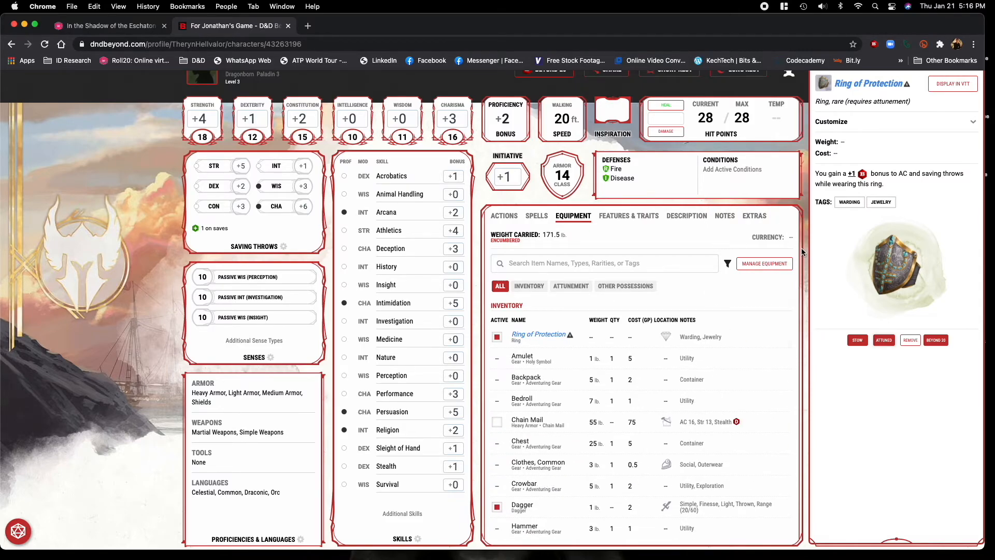
scroll(780, 231, "up", 3)
left_click(819, 141)
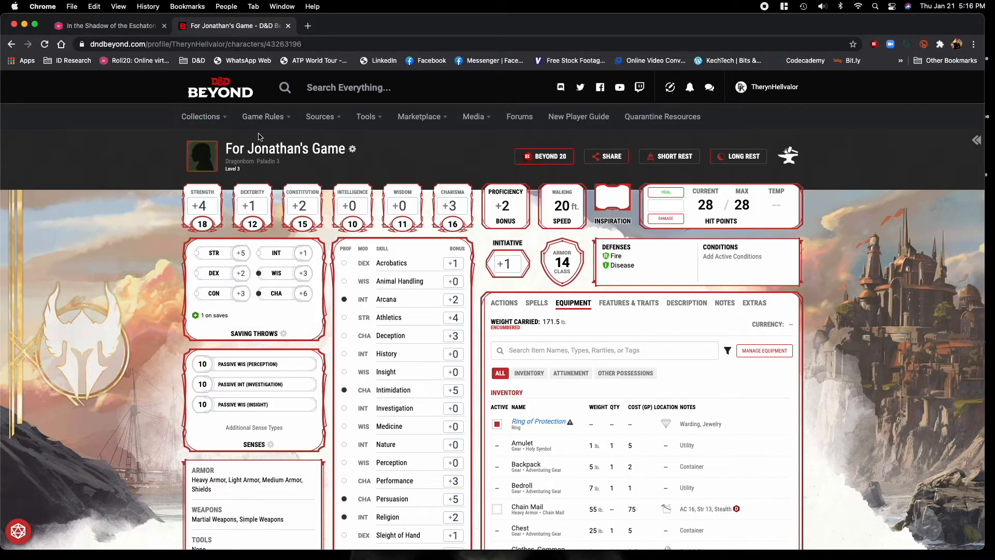
Go to the monster catalogue, expand "The Demogorgon" to read its stat block, and open its details page.
mouse_move(218, 131)
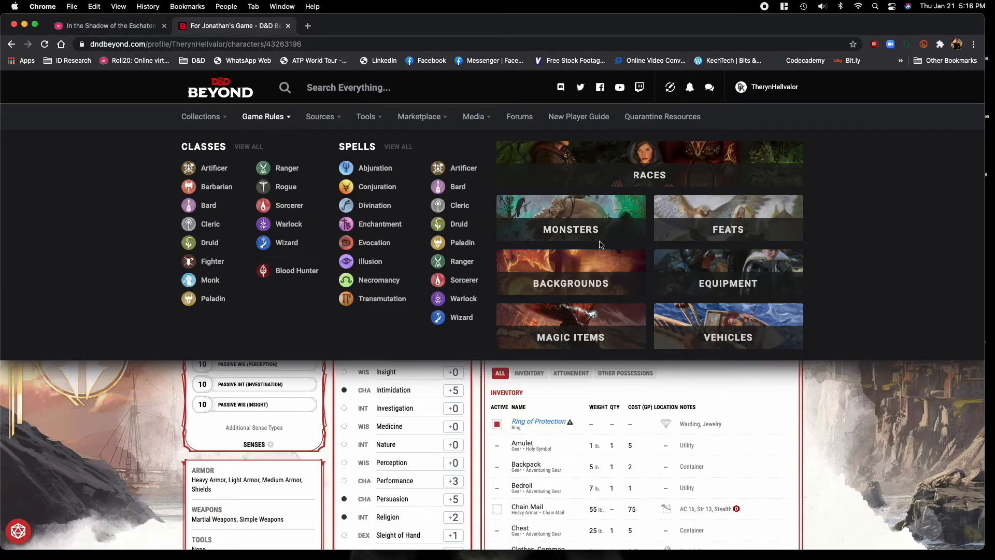
left_click(561, 227)
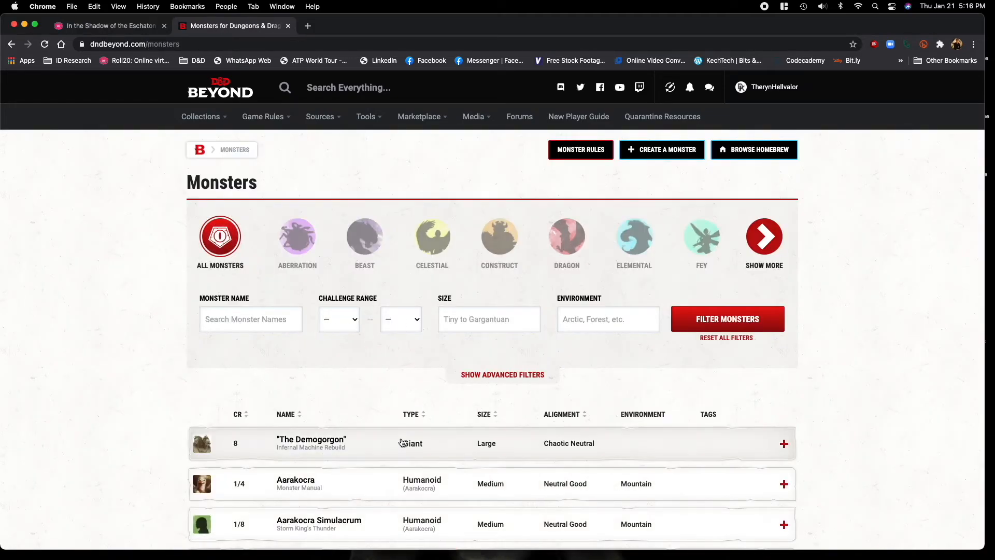
left_click(361, 449)
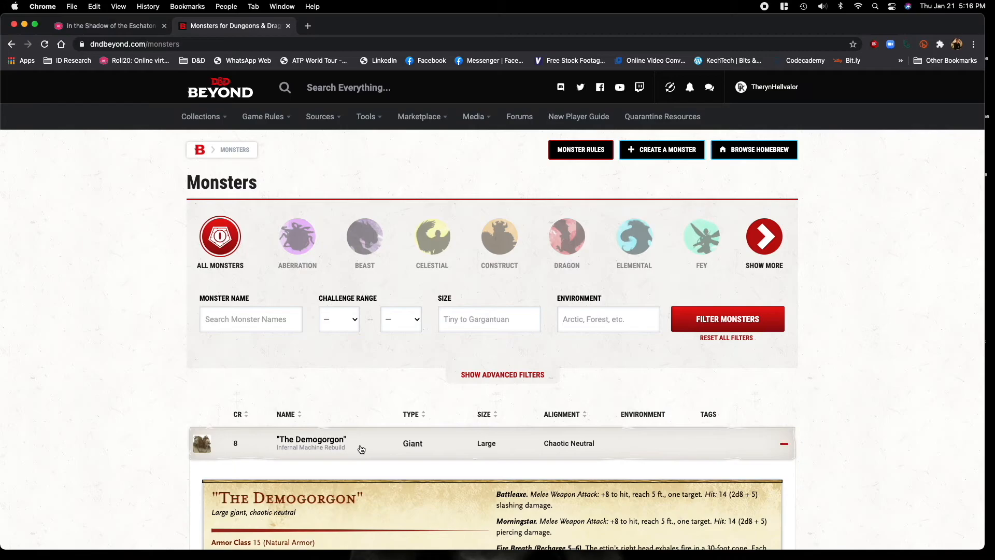
scroll(384, 453, "down", 5)
scroll(387, 454, "down", 4)
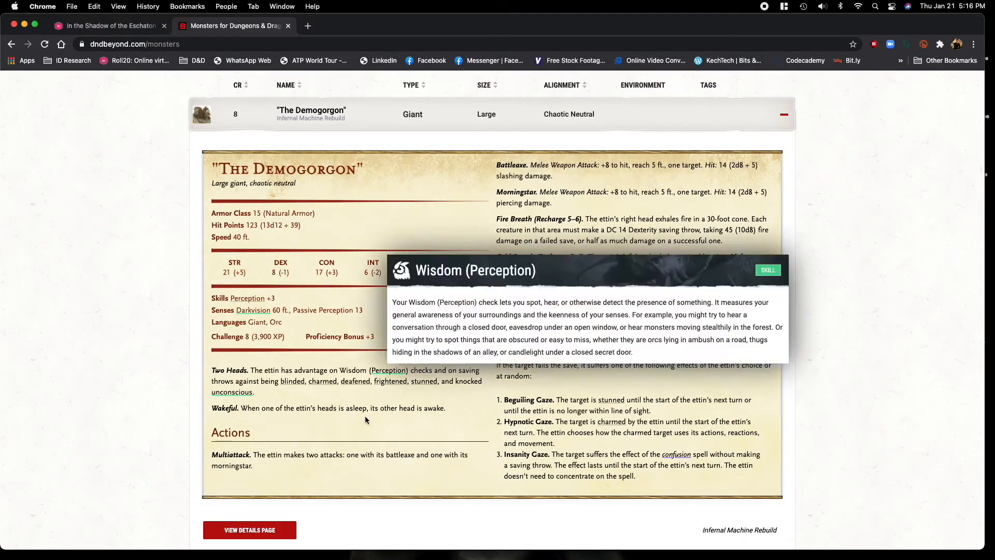
left_click(272, 529)
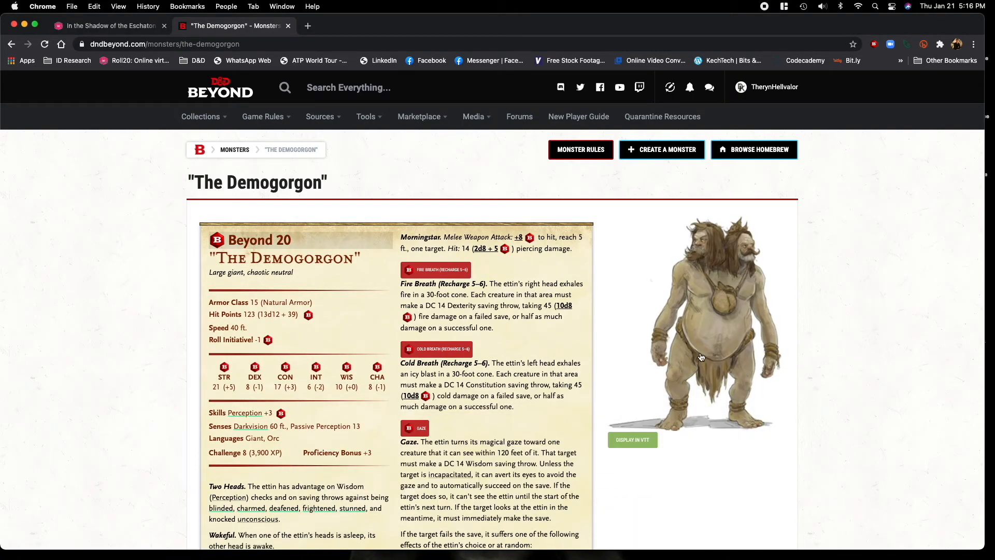
Roll the Demogorgon's initiative through Beyond 20, check the Roll20 chat, then return to the monster page.
scroll(633, 370, "down", 2)
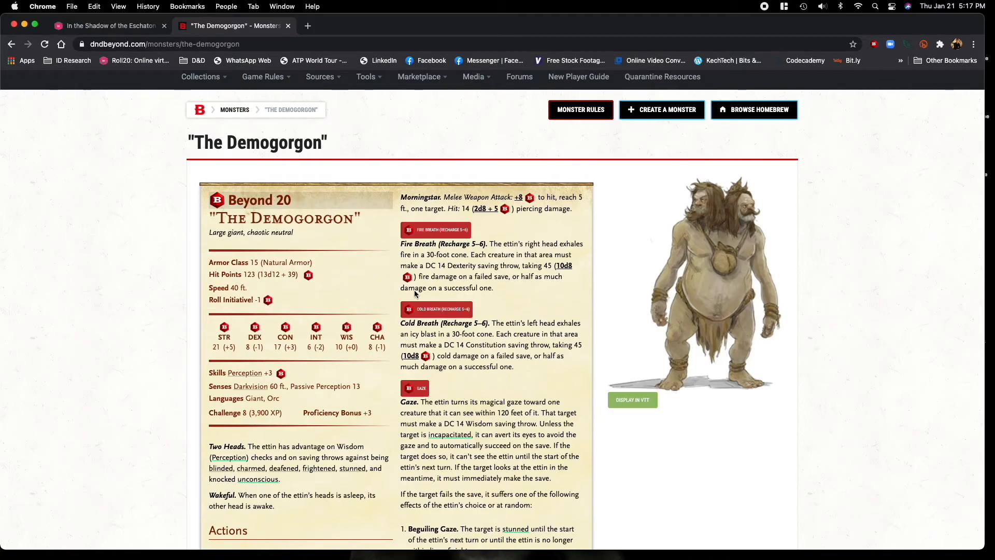
scroll(364, 351, "down", 3)
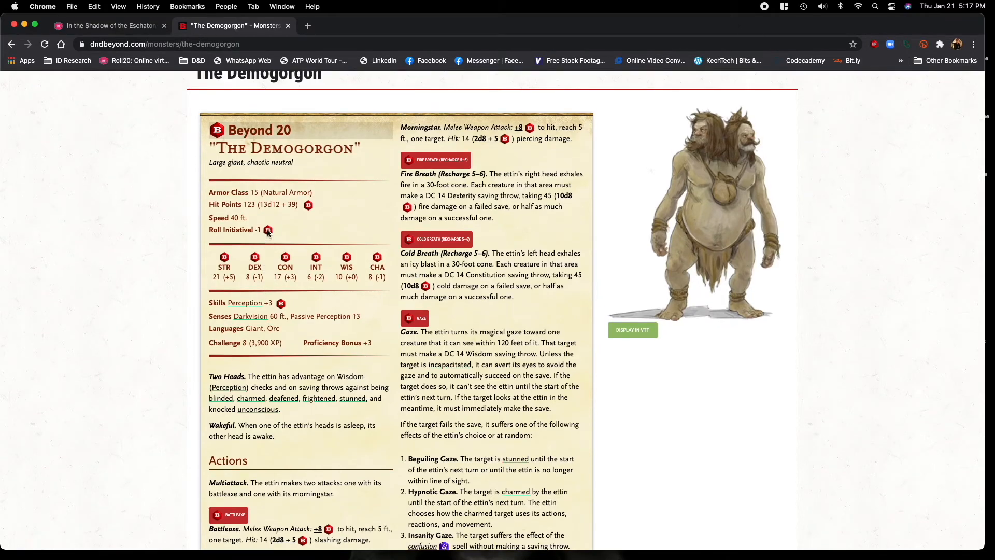
left_click(267, 231)
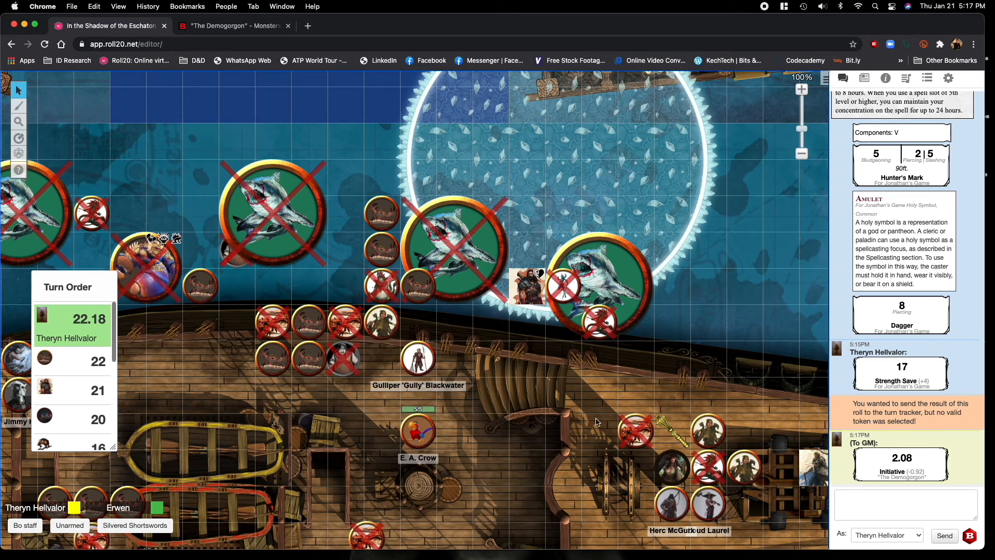
left_click(208, 25)
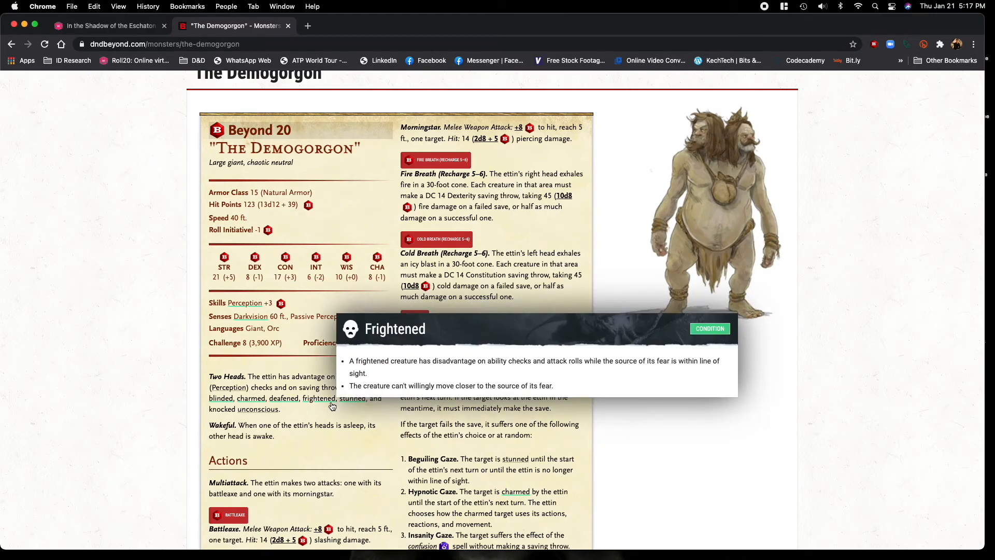
Roll the Demogorgon's Battleaxe attack to hit (+8) through Beyond 20, check the Roll20 chat, then return to the monster page.
scroll(311, 373, "down", 5)
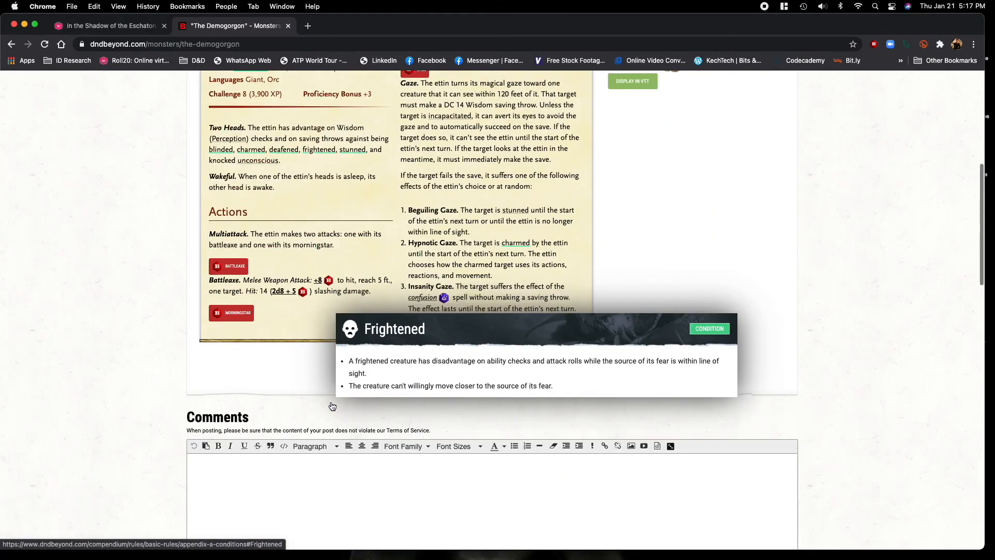
left_click(330, 286)
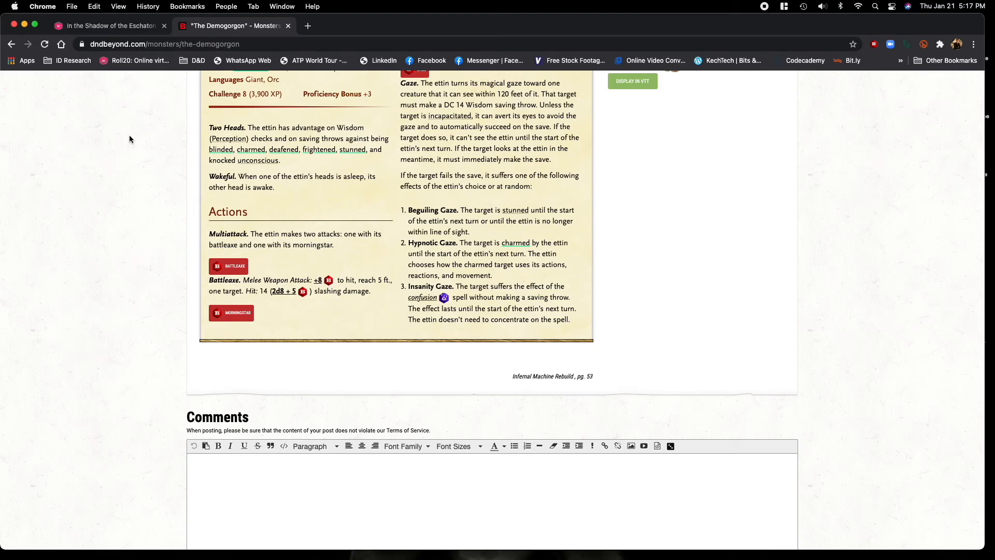
left_click(85, 26)
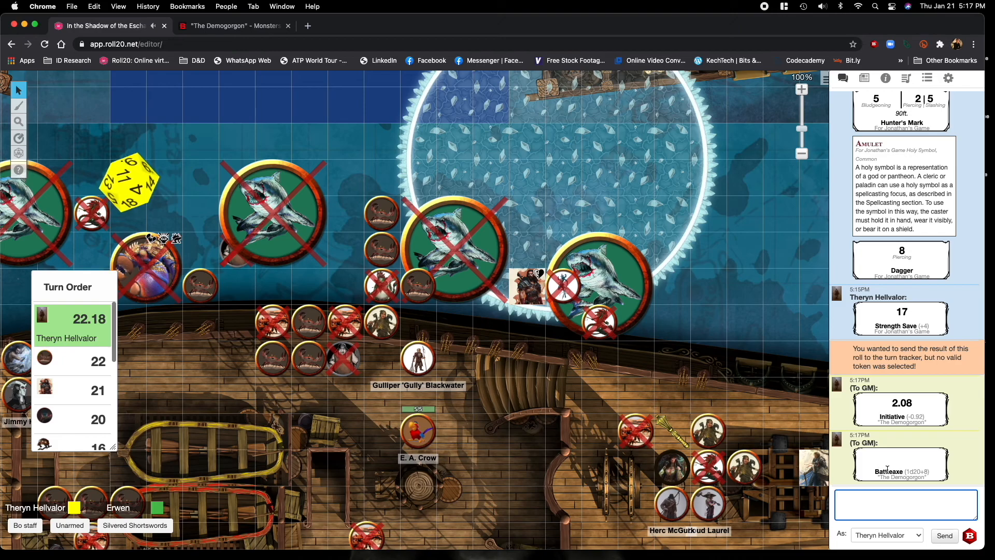
left_click(228, 27)
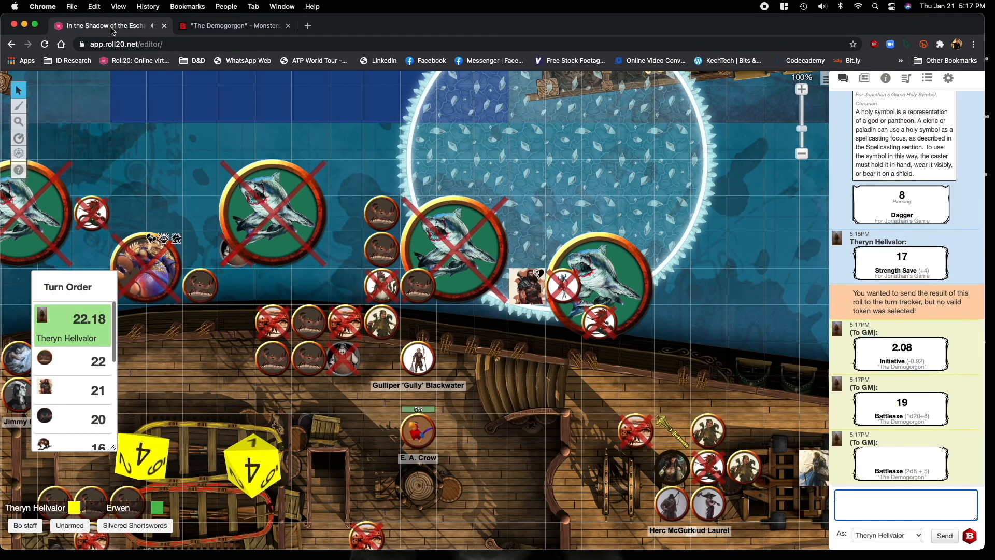
Roll the Battleaxe's 2d8 + 5 damage through Beyond 20, then review the Demogorgon page and the rolls in the Roll20 chat.
left_click(112, 27)
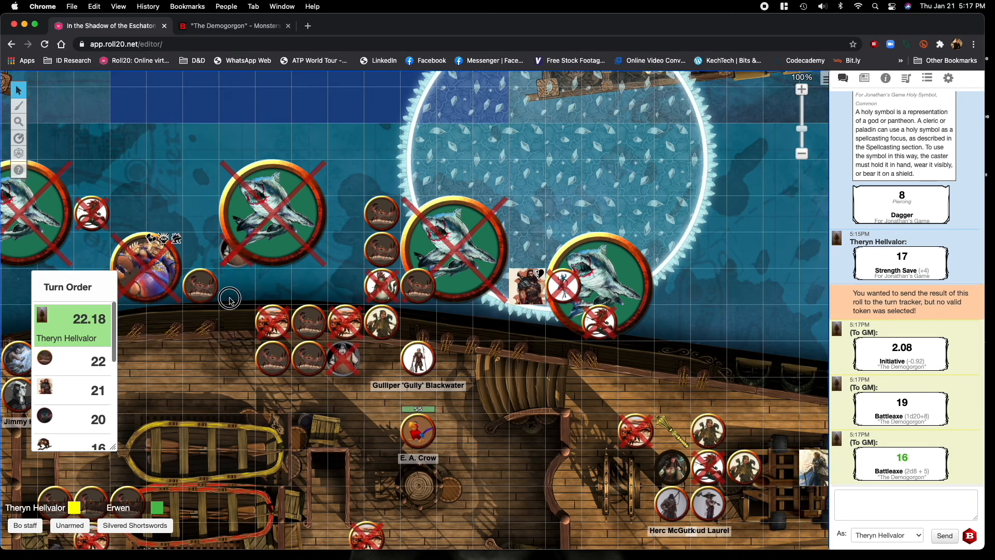
left_click(225, 28)
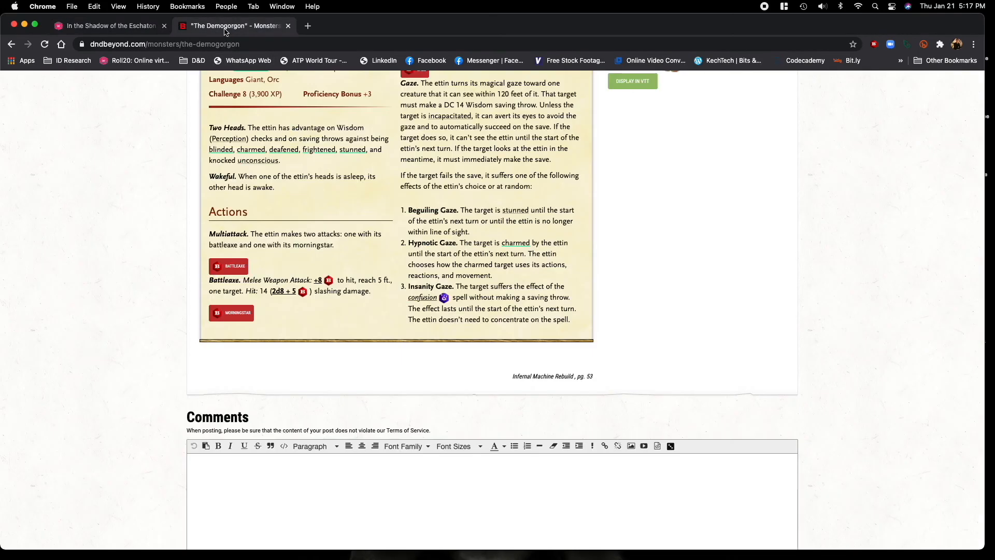
scroll(628, 307, "up", 7)
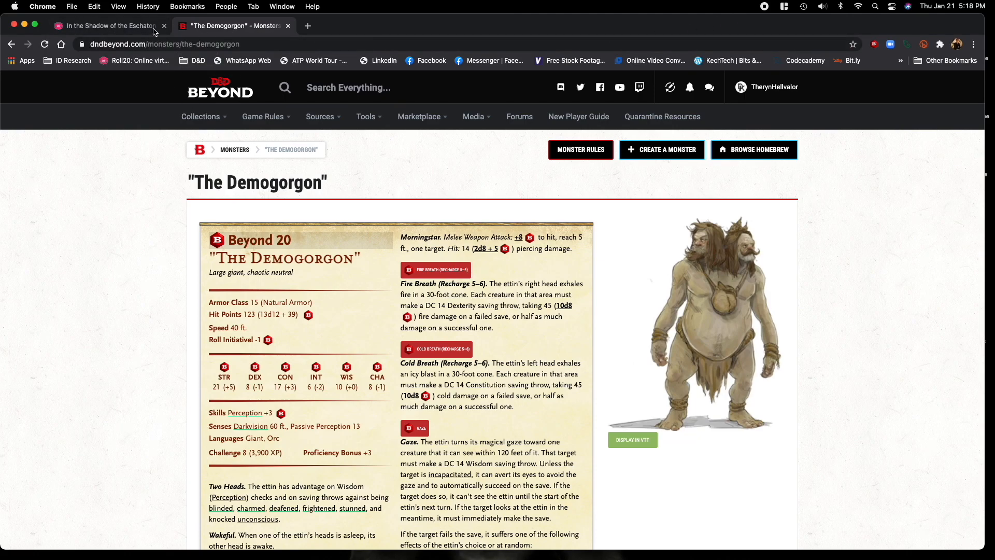
left_click(110, 26)
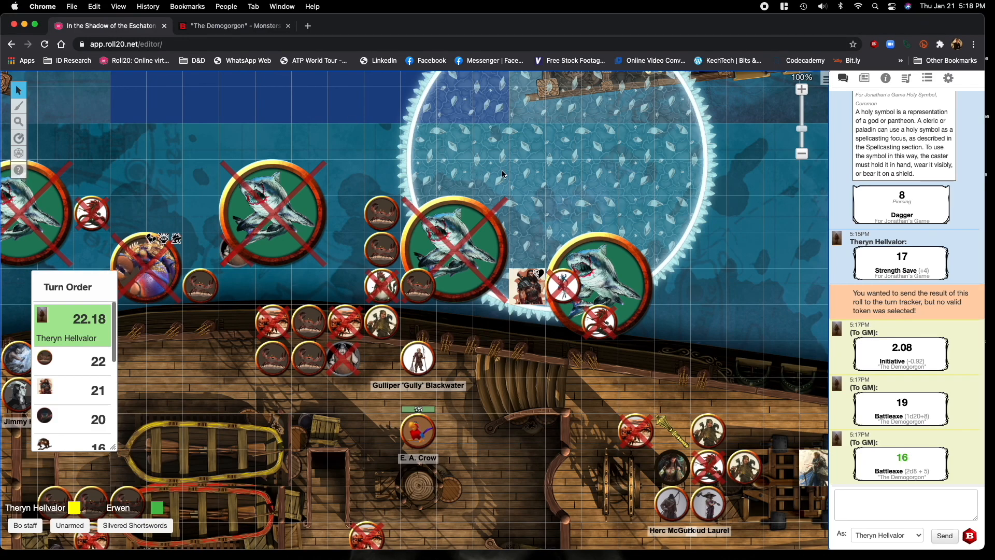